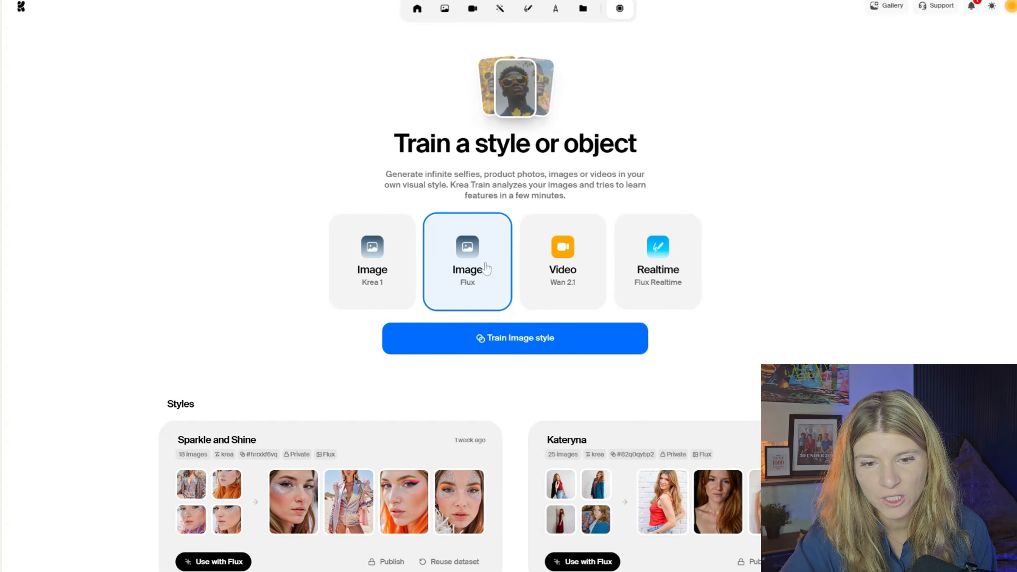
Set up a Flux image training from the portrait photos as the Character type, raise its training steps and start the training.
click(515, 346)
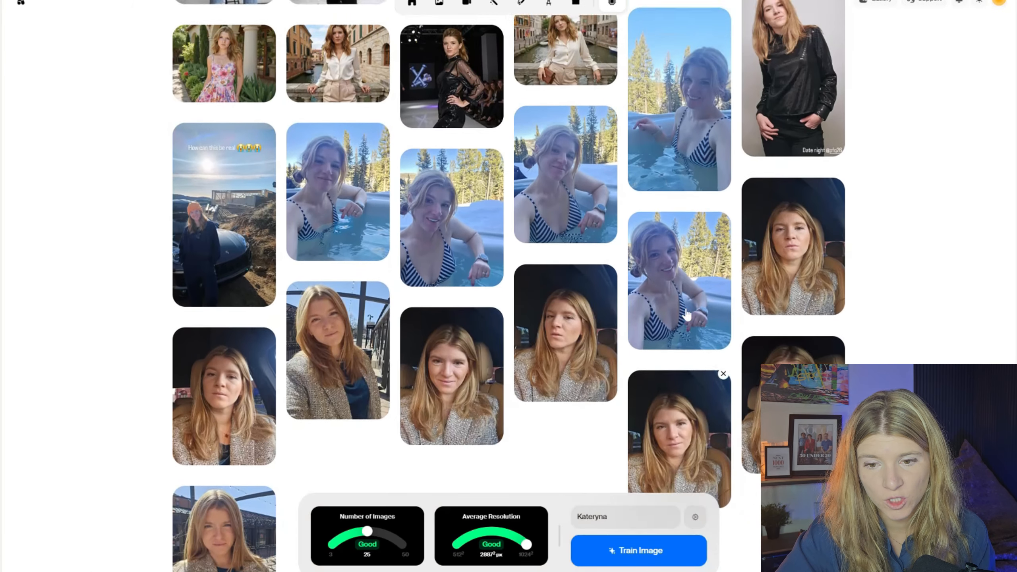
scroll(685, 314, down, 2)
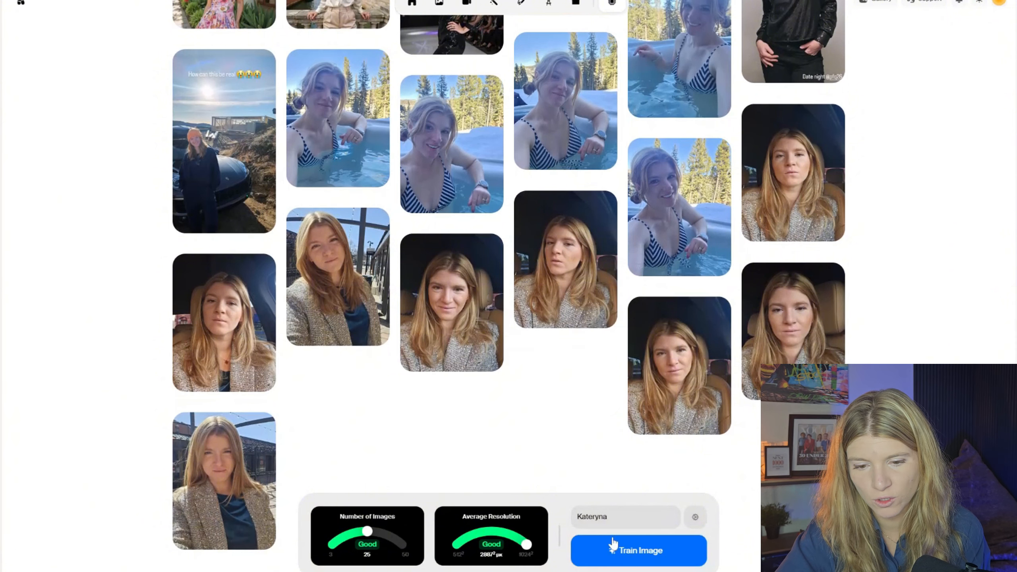
click(697, 518)
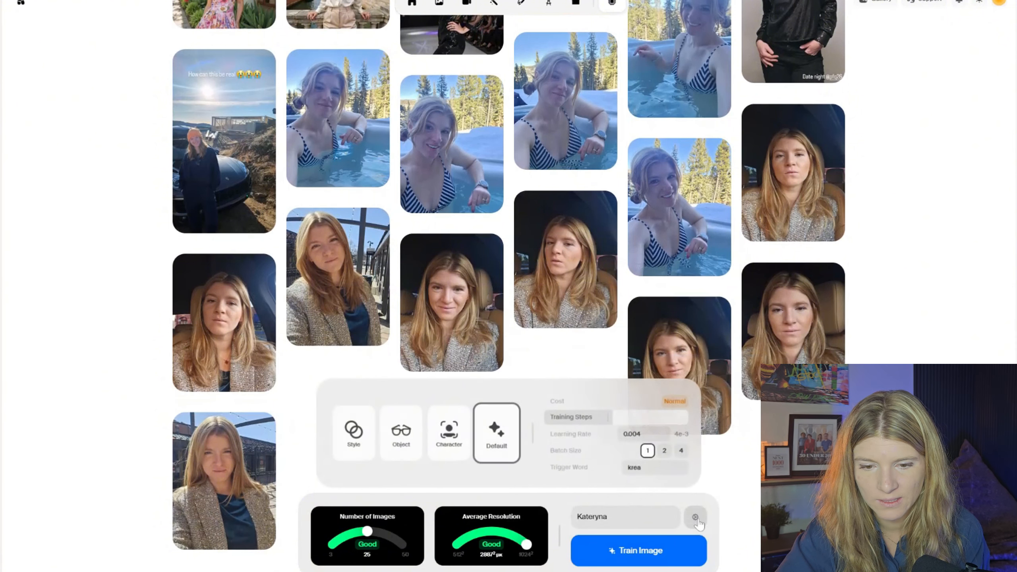
click(450, 437)
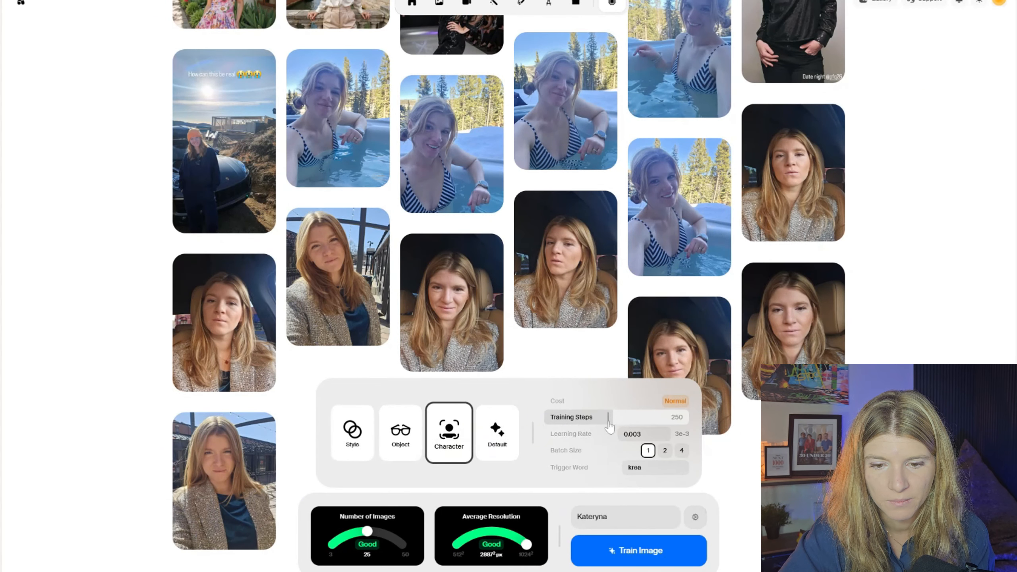
drag(609, 426, 655, 423)
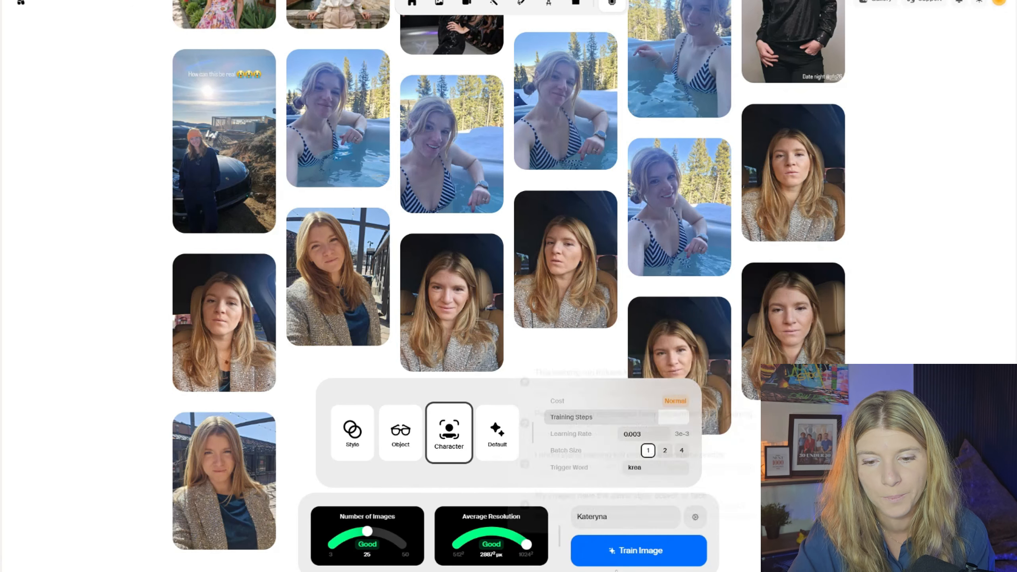
click(620, 565)
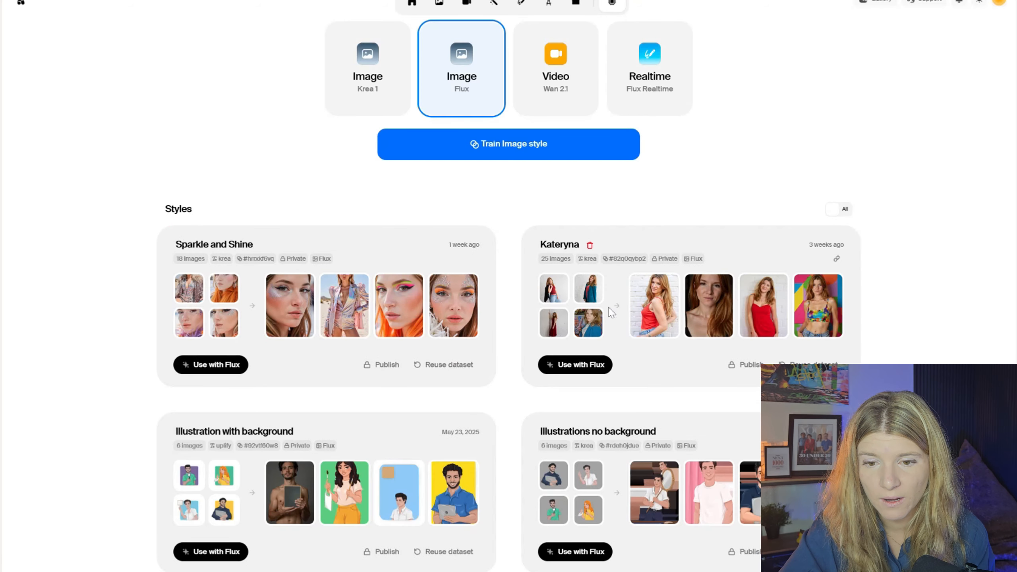
Examine the sample images of the trained 25-image portrait style one by one at full size.
click(675, 314)
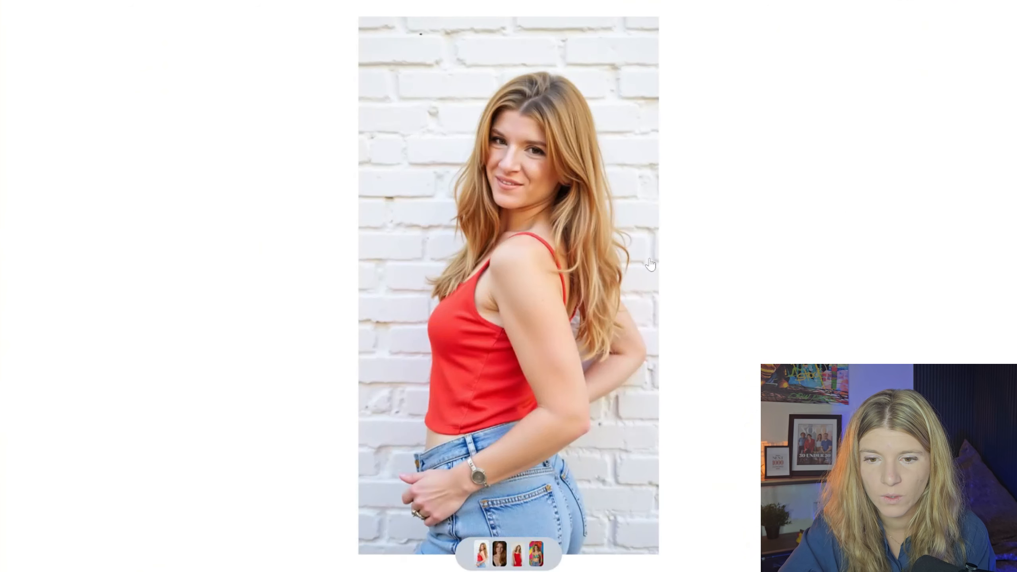
click(496, 555)
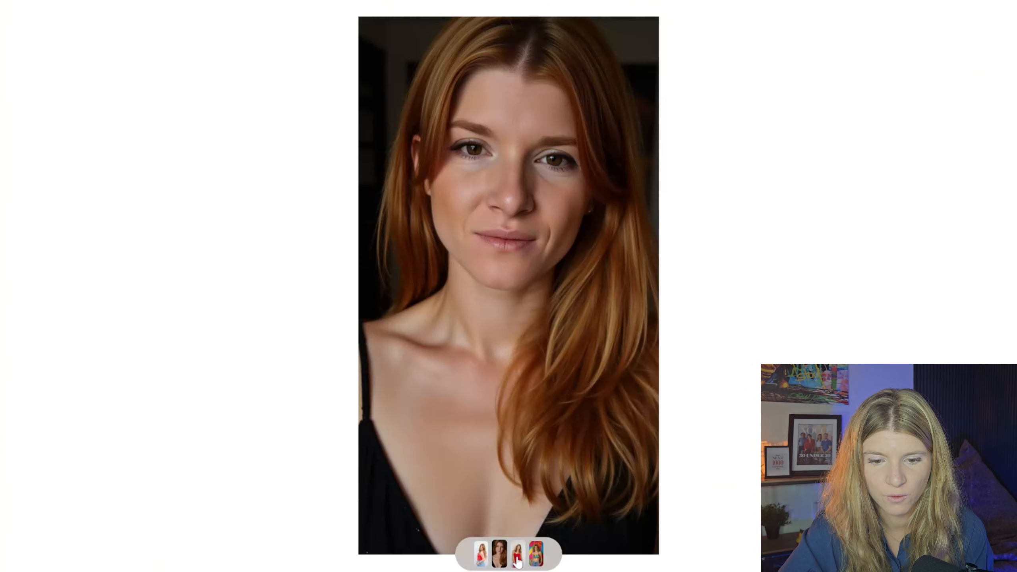
click(517, 559)
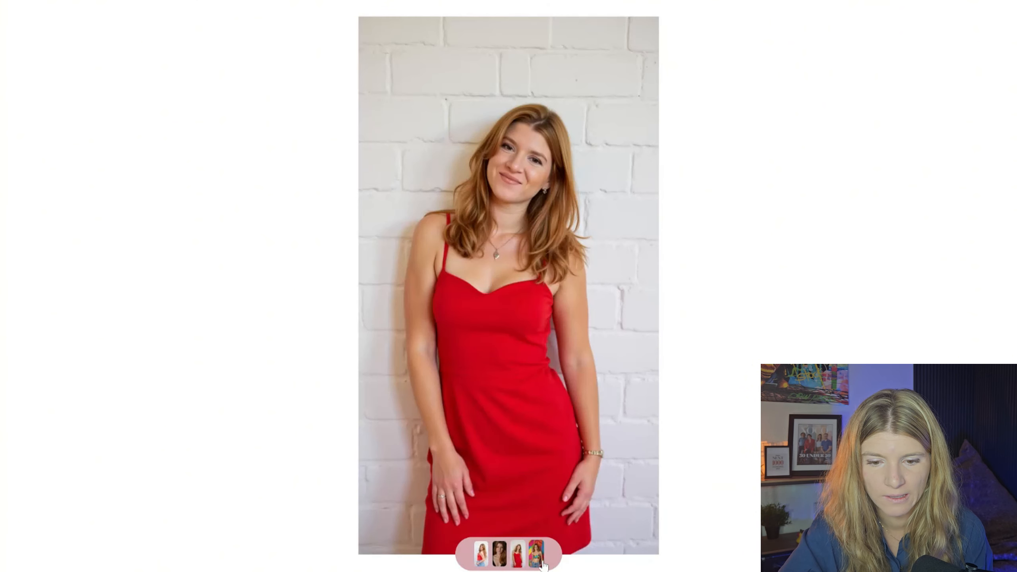
click(538, 559)
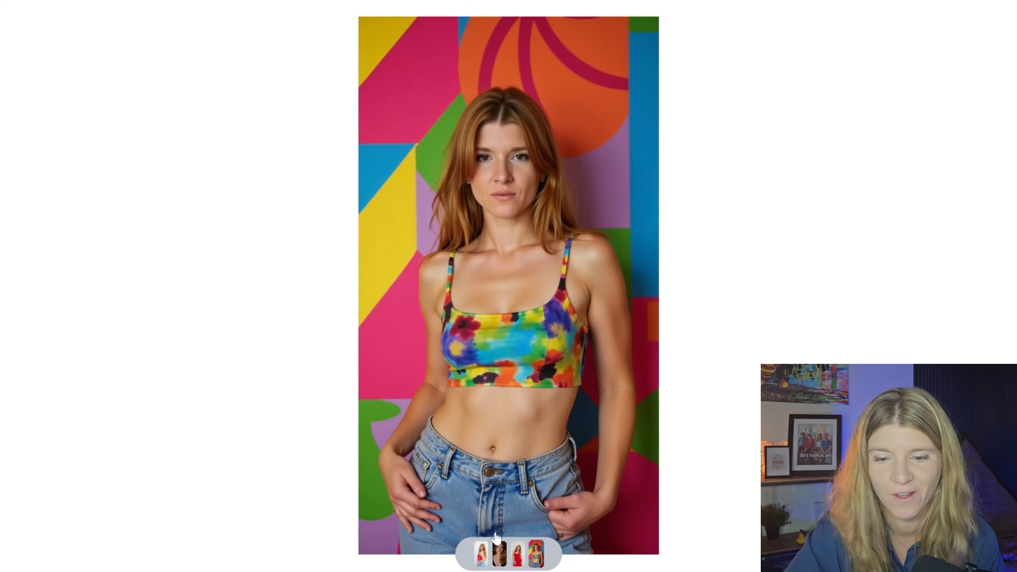
click(505, 559)
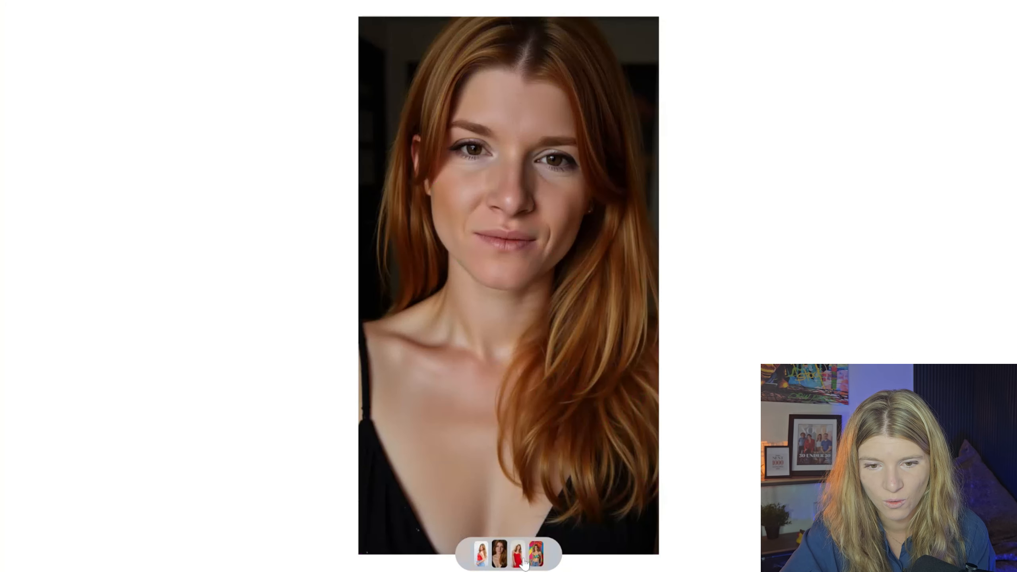
click(517, 556)
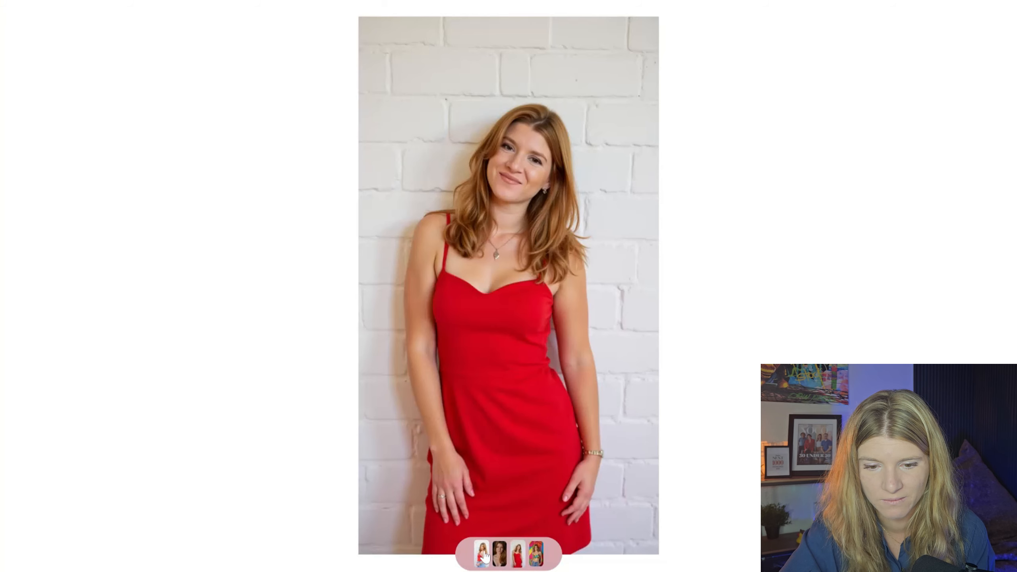
click(480, 555)
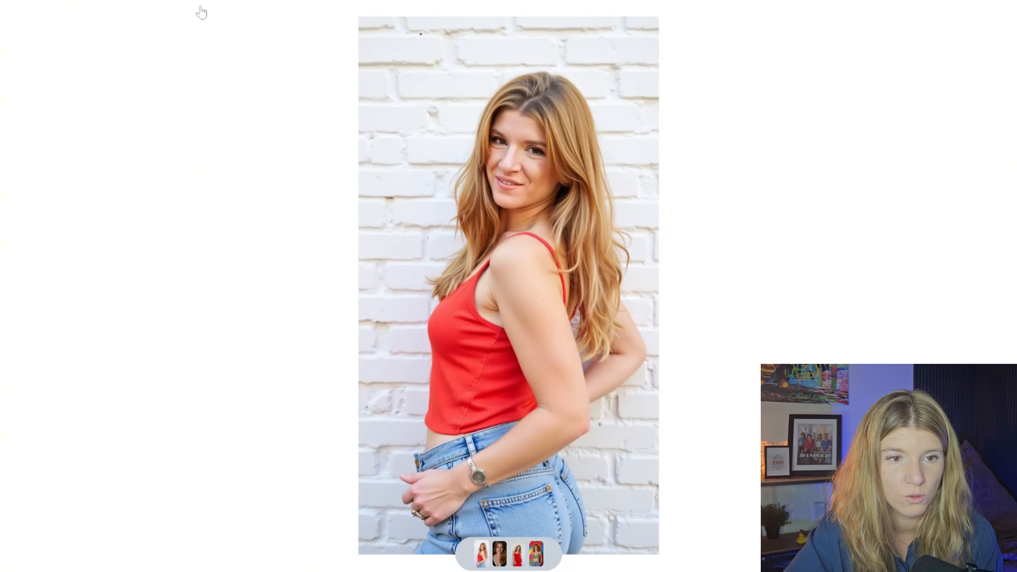
key(Escape)
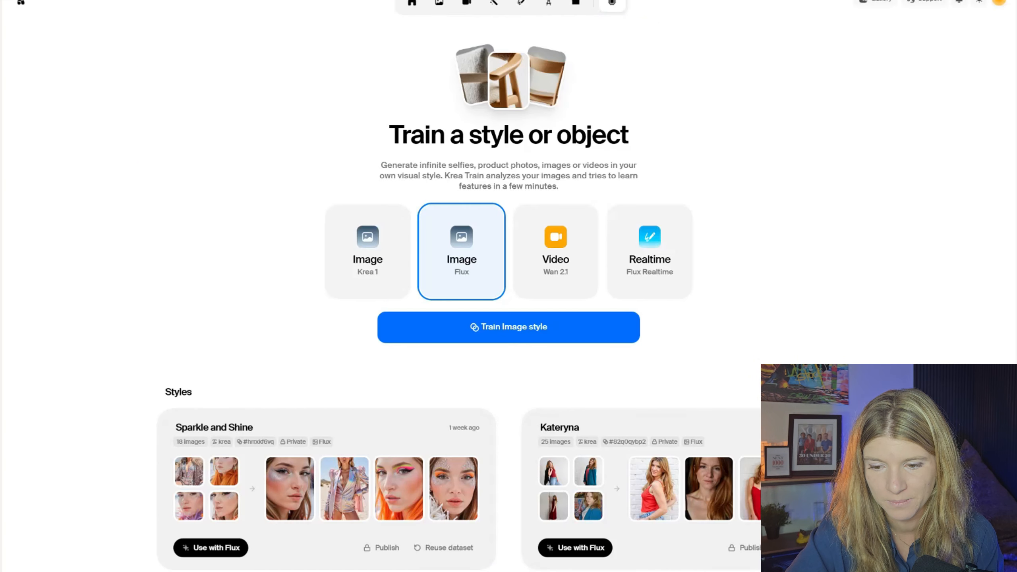
Copy the "close-up fashion portrait from waist up" beach prompt from the earlier Flux Kontext Pro results in image generation.
click(446, 12)
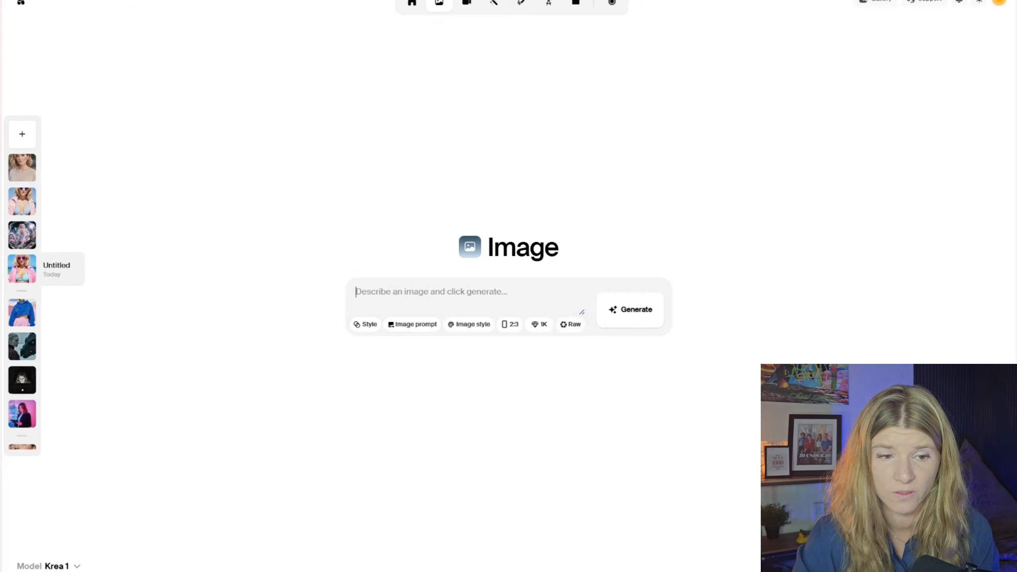
click(22, 235)
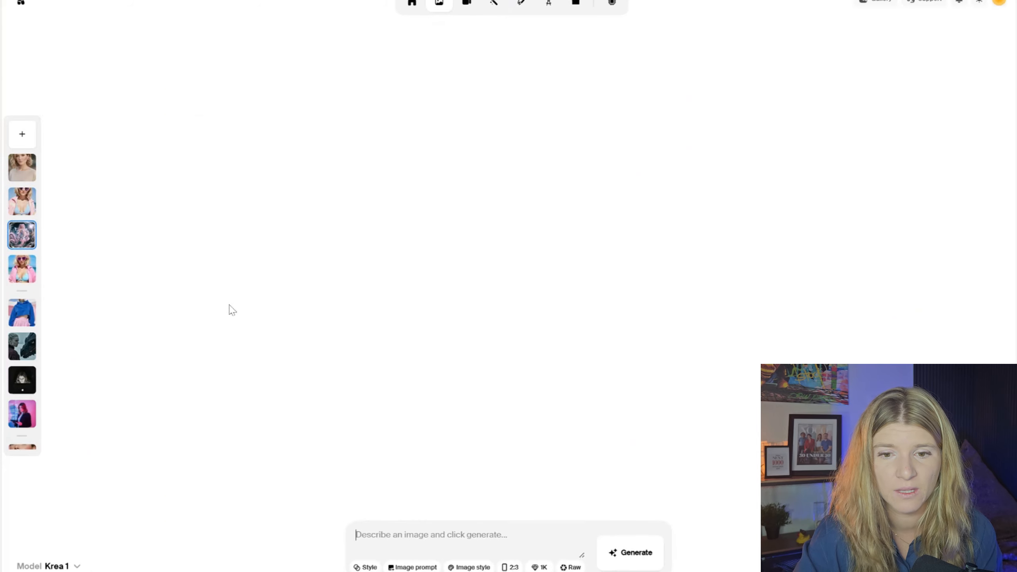
scroll(345, 257, up, 20)
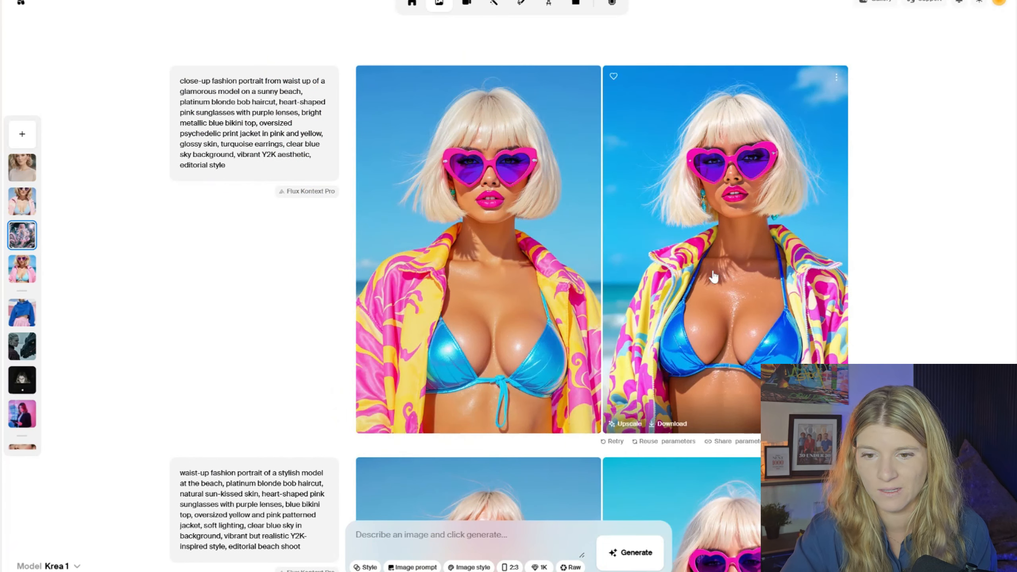
drag(242, 167, 176, 80)
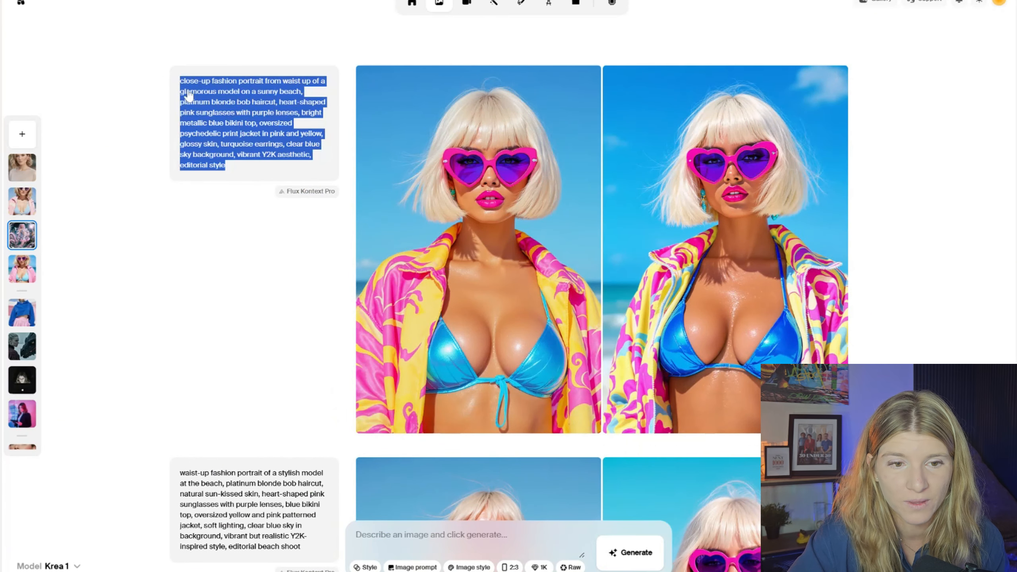
click(203, 86)
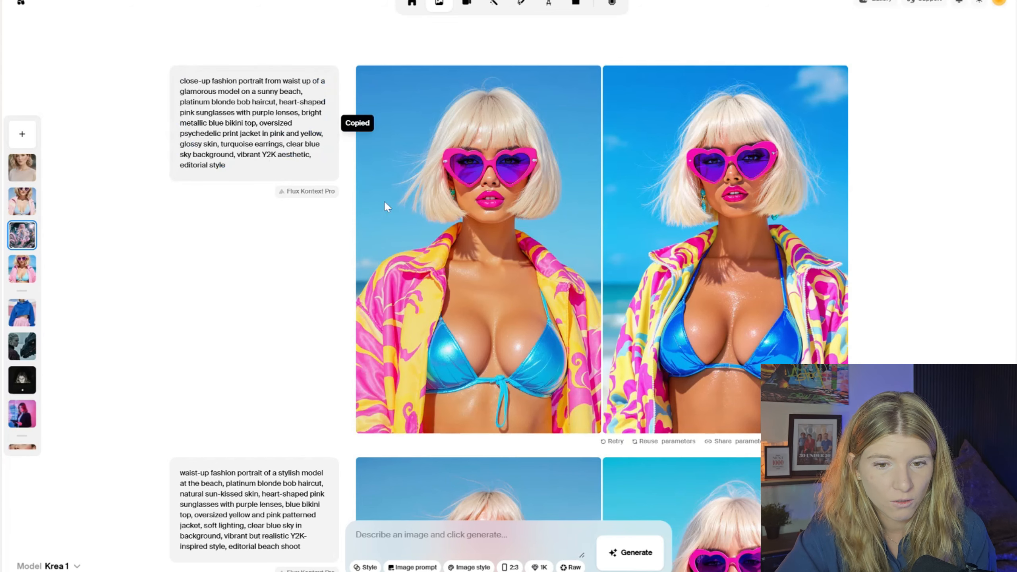
Compare the beach portraits generated from the different prompt variations, enlarging the ones with the pink patterned jacket.
scroll(511, 269, down, 5)
scroll(606, 149, up, 5)
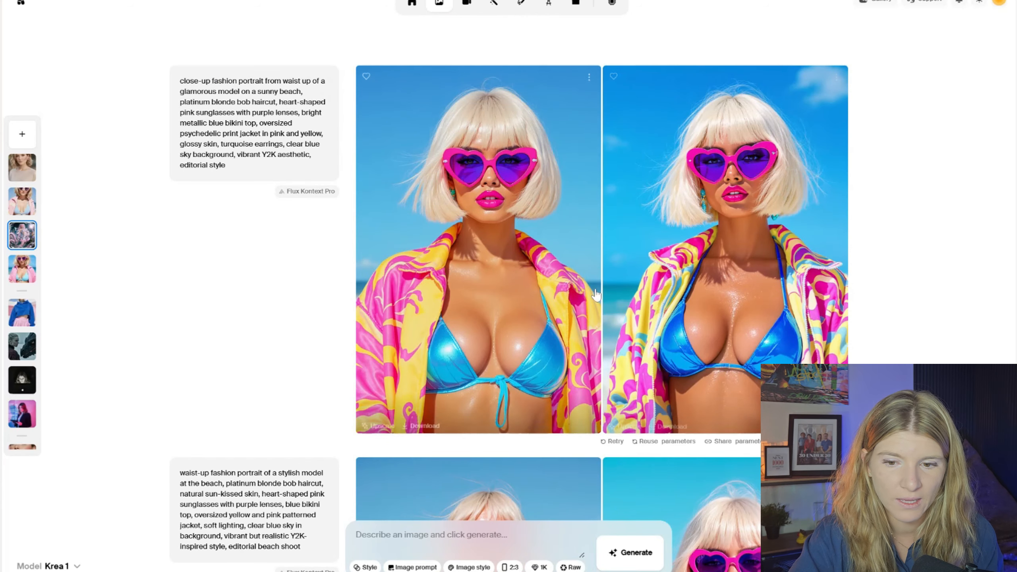
scroll(496, 300, down, 5)
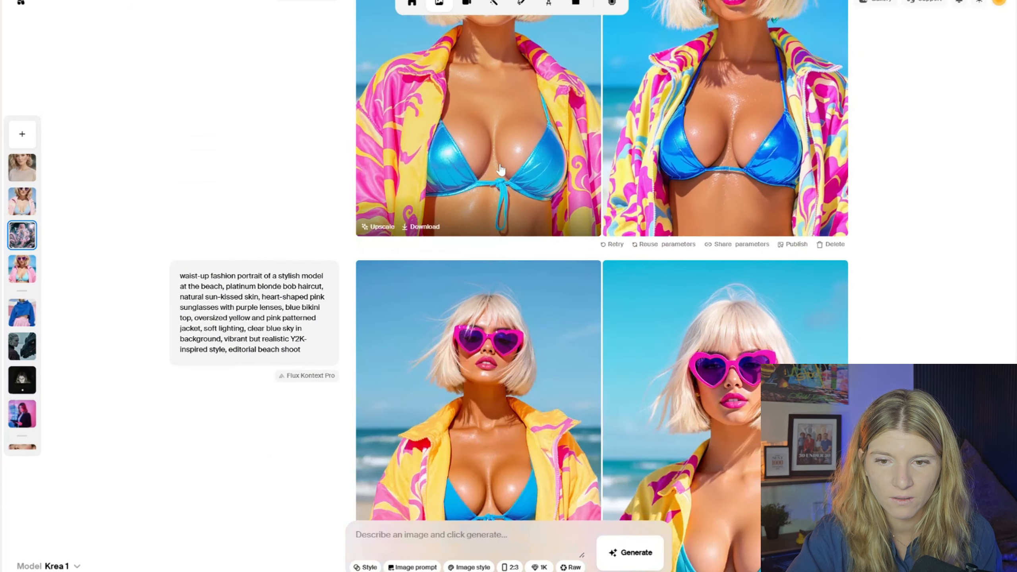
scroll(500, 170, down, 6)
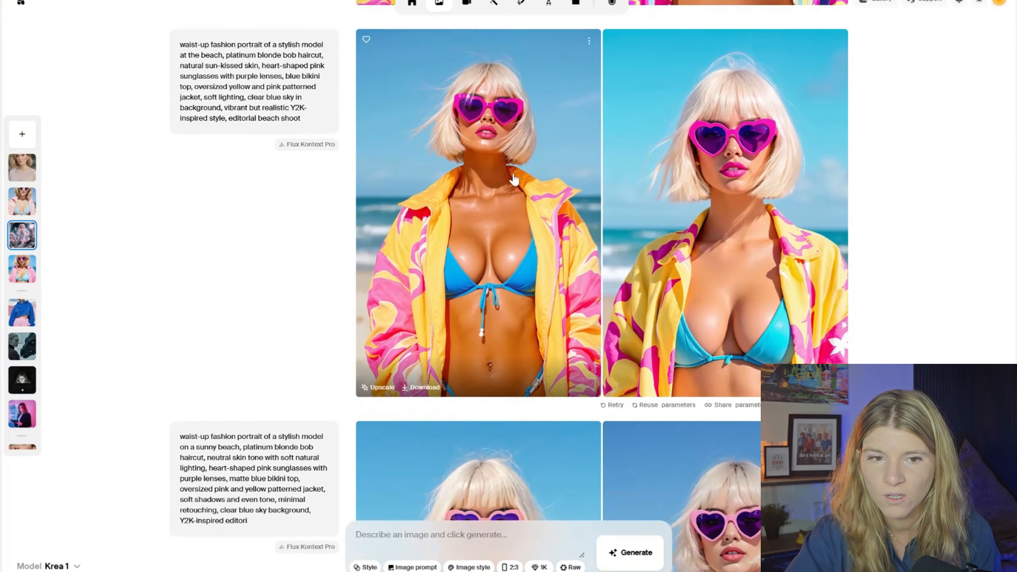
scroll(514, 179, down, 6)
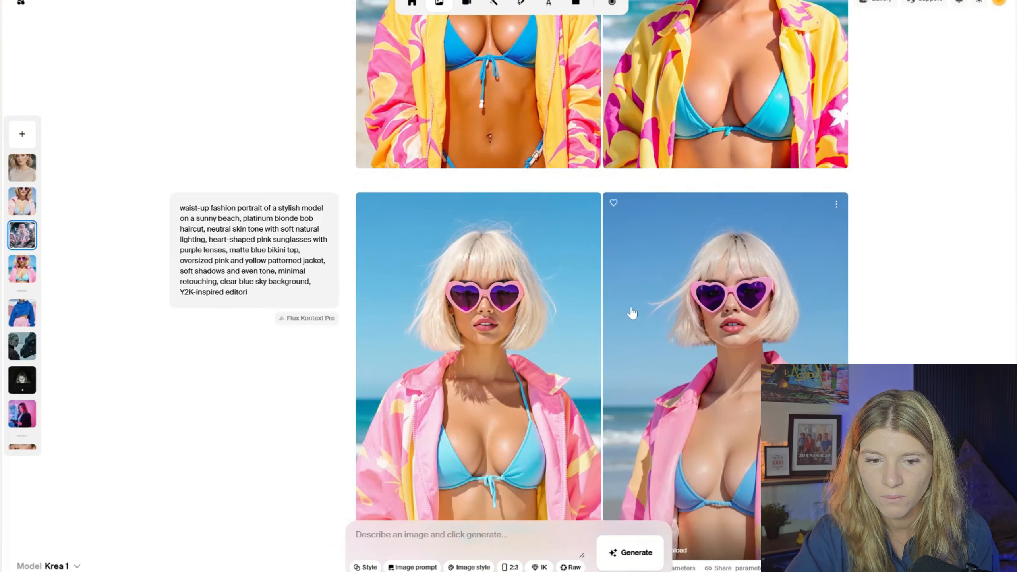
scroll(604, 301, down, 4)
click(500, 269)
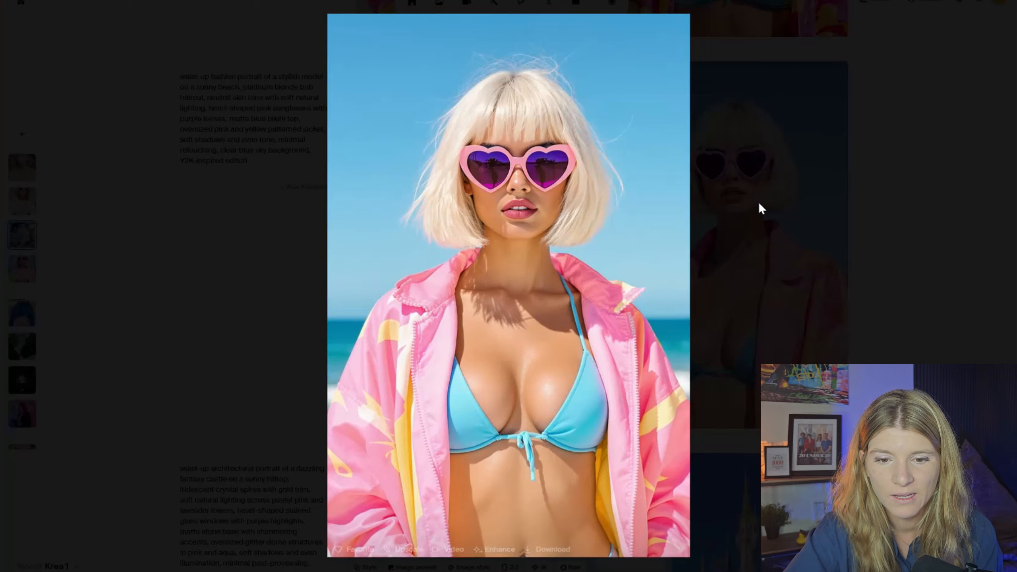
click(857, 310)
click(742, 298)
click(927, 251)
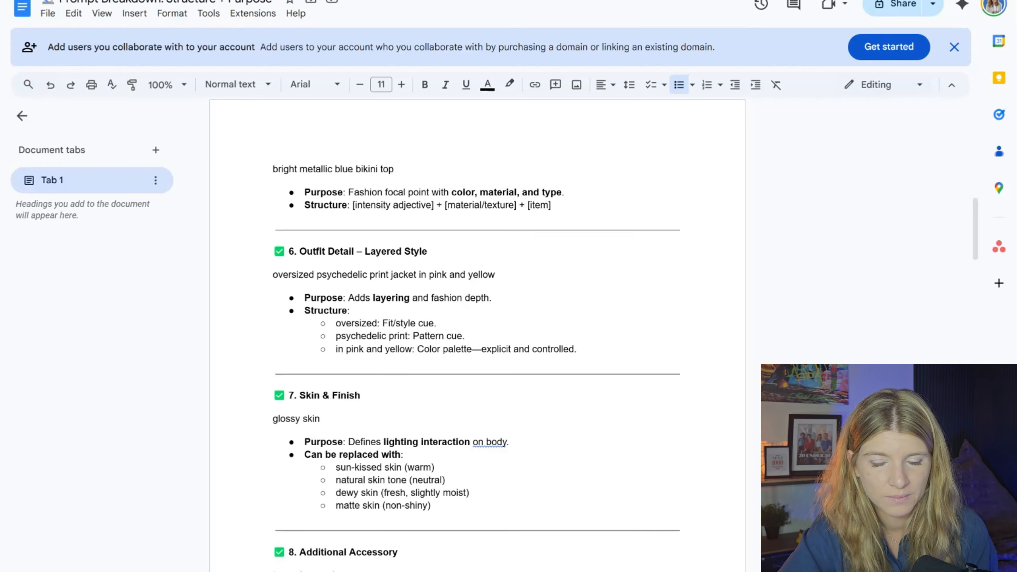
In the Google Docs prompt breakdown, review the Shot Type + Framing section, marking its example phrase and keywords.
scroll(477, 336, up, 15)
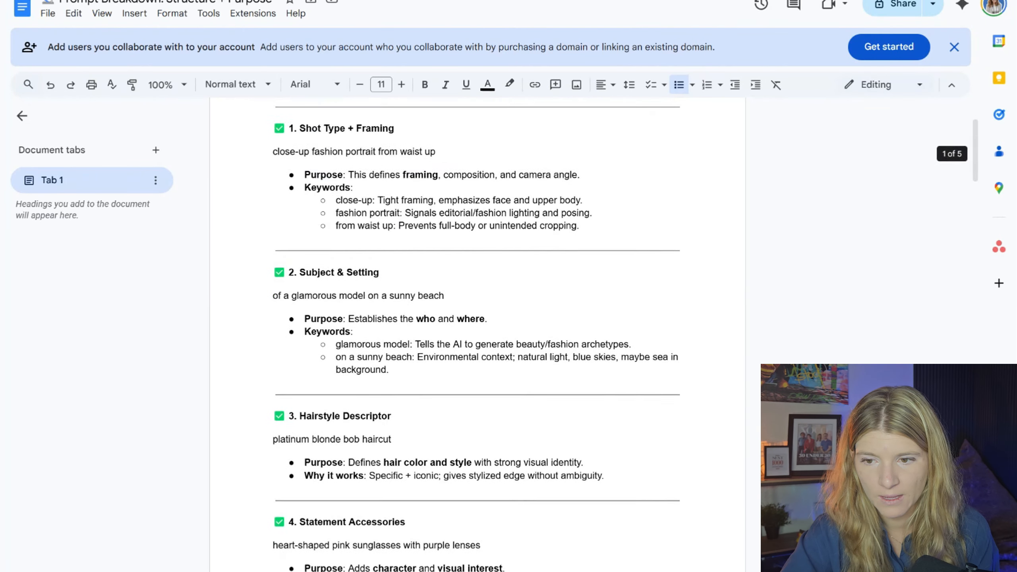
scroll(477, 337, down, 5)
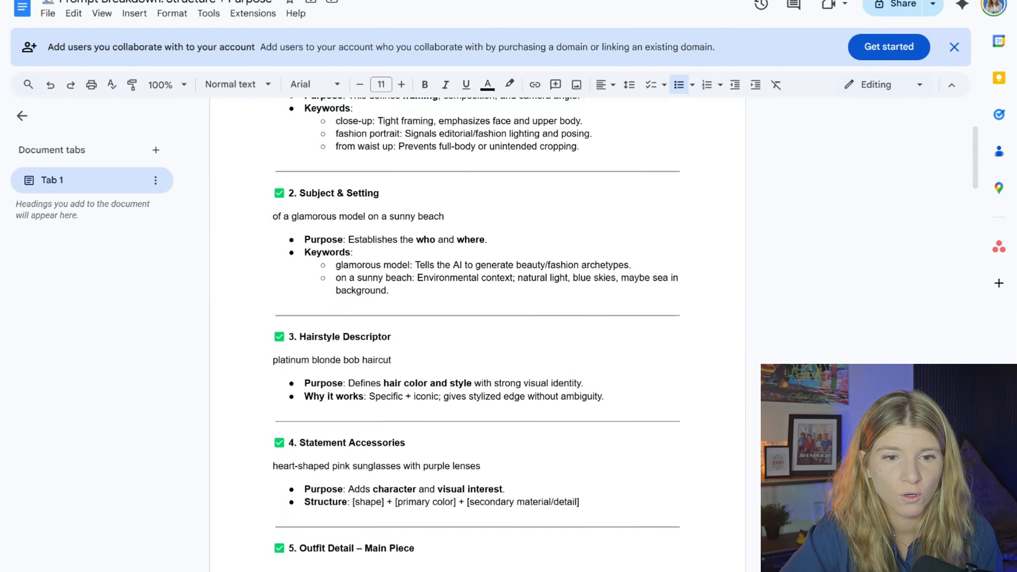
scroll(477, 336, up, 3)
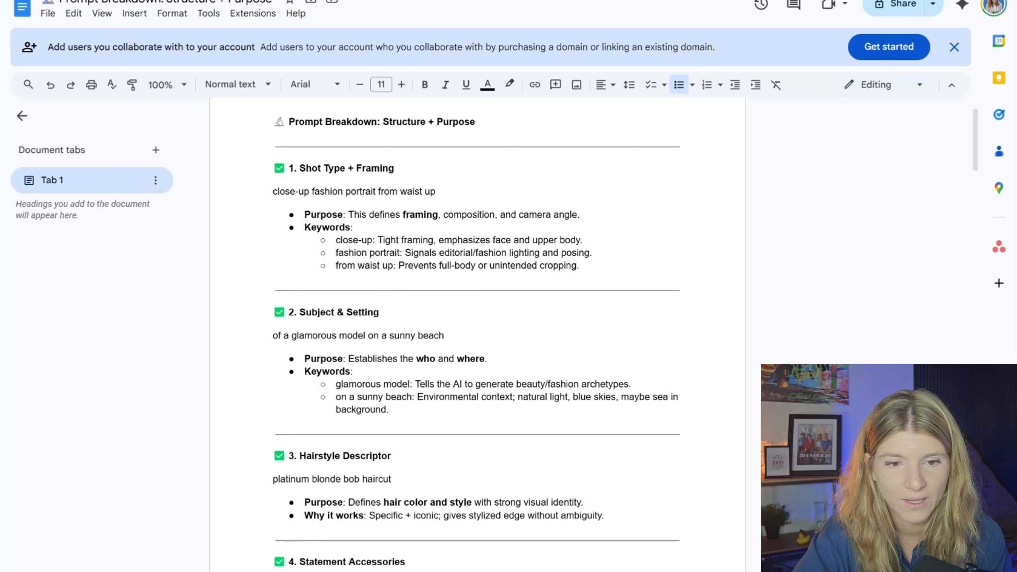
drag(273, 191, 437, 191)
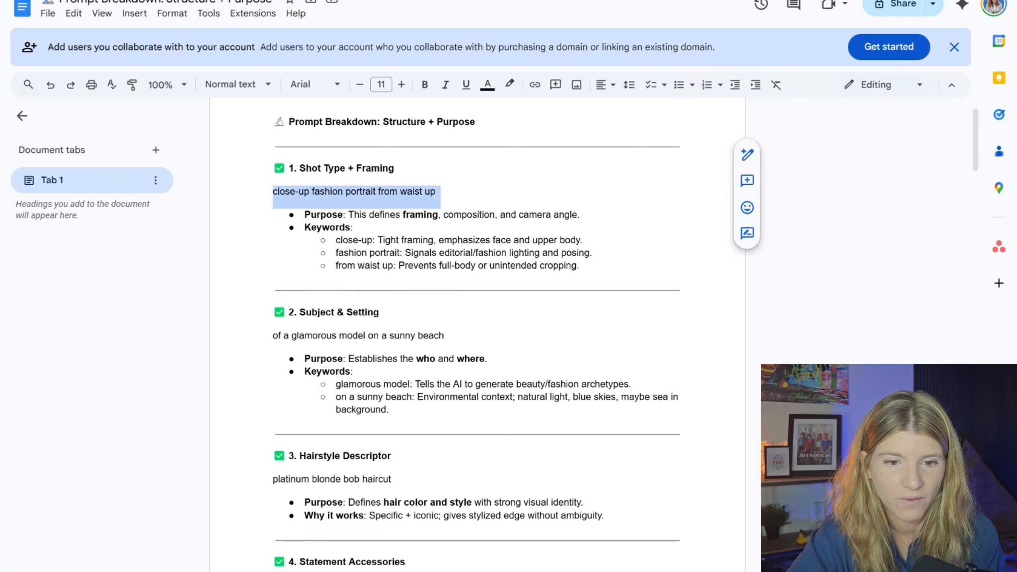
click(408, 191)
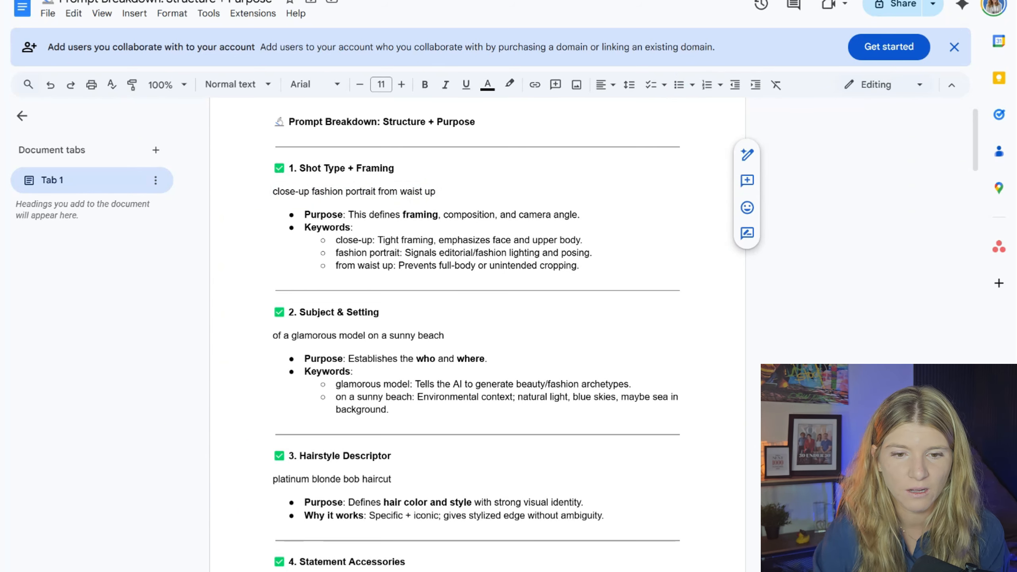
drag(378, 240, 468, 241)
click(571, 240)
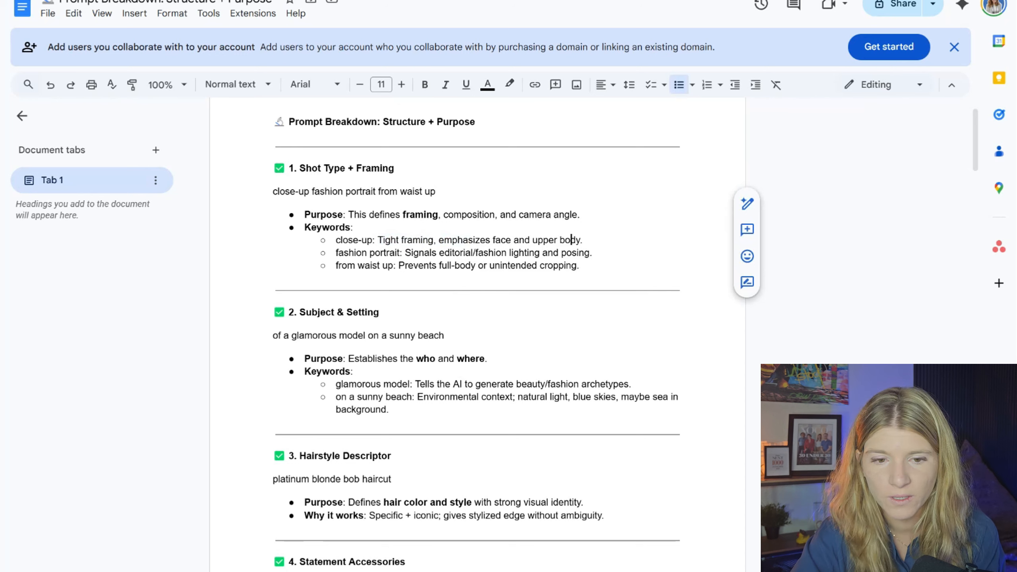
drag(338, 262, 445, 256)
click(337, 253)
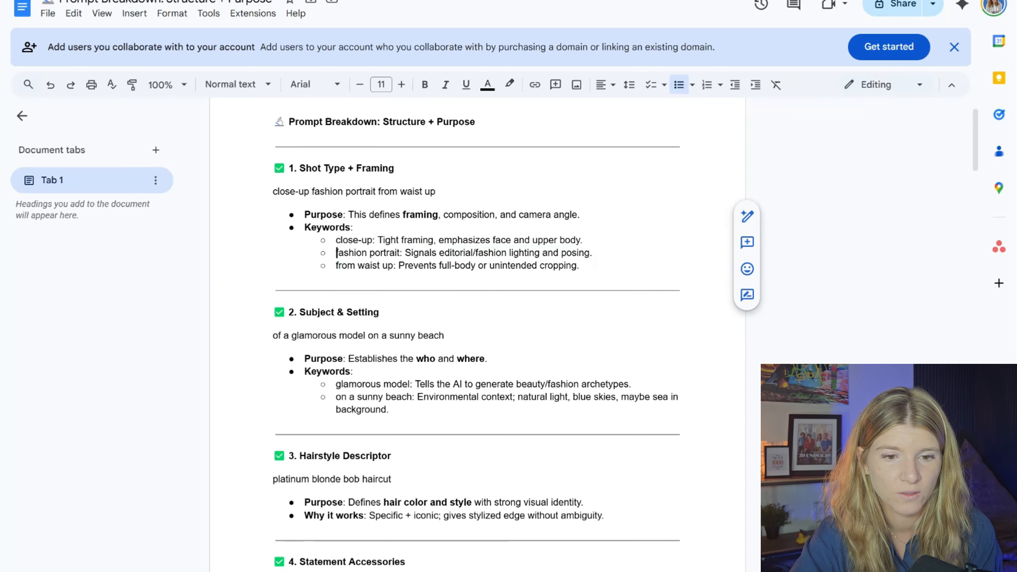
Review the Subject & Setting, Hairstyle Descriptor and Statement Accessories sections of the prompt breakdown.
scroll(337, 252, down, 3)
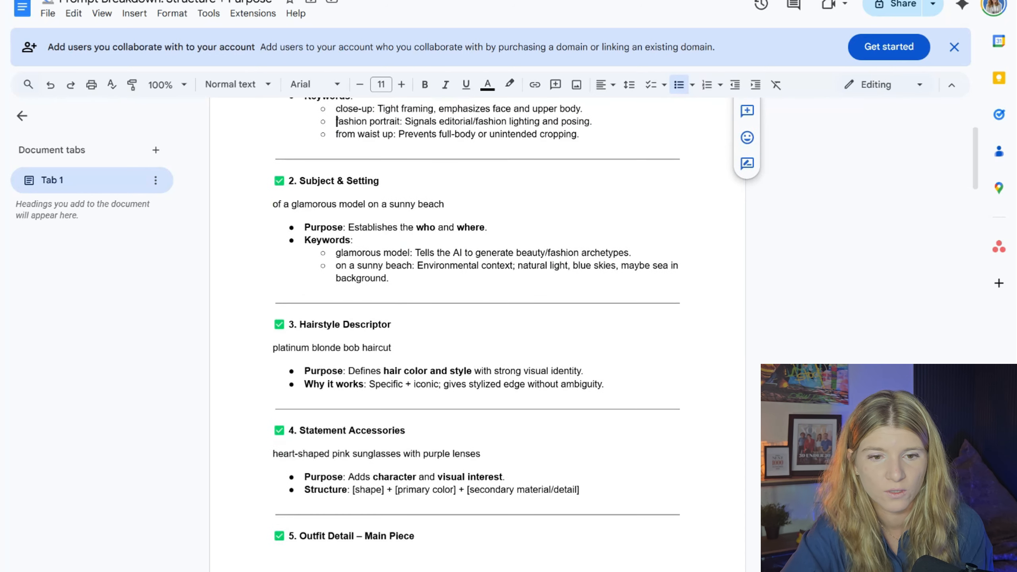
click(339, 180)
click(425, 204)
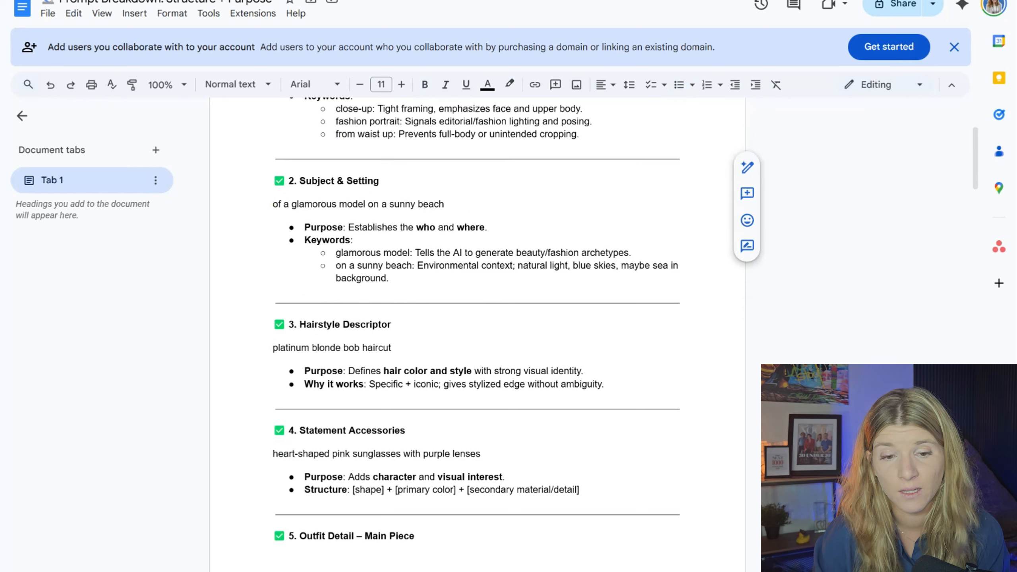
scroll(476, 334, down, 3)
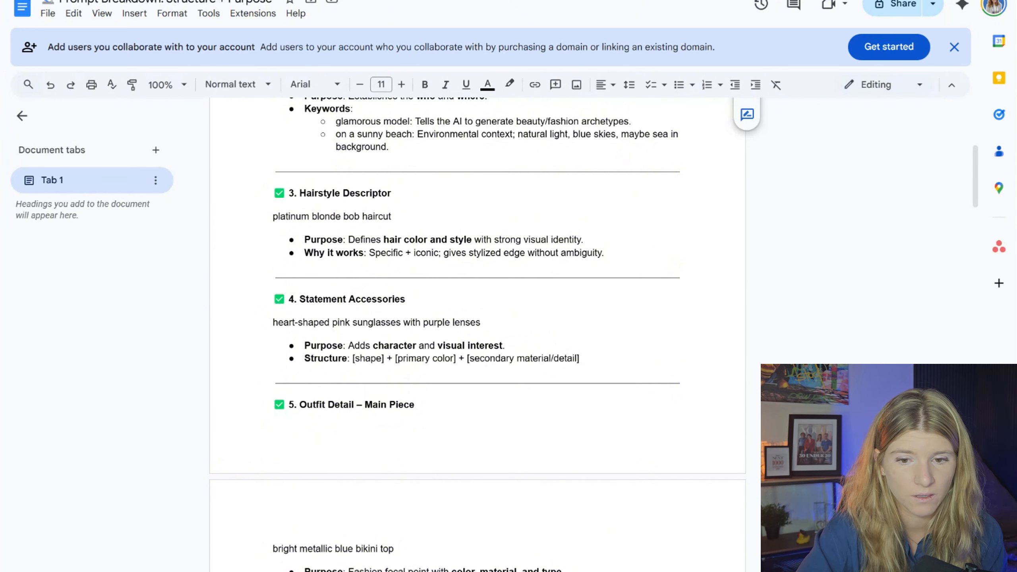
scroll(476, 334, down, 3)
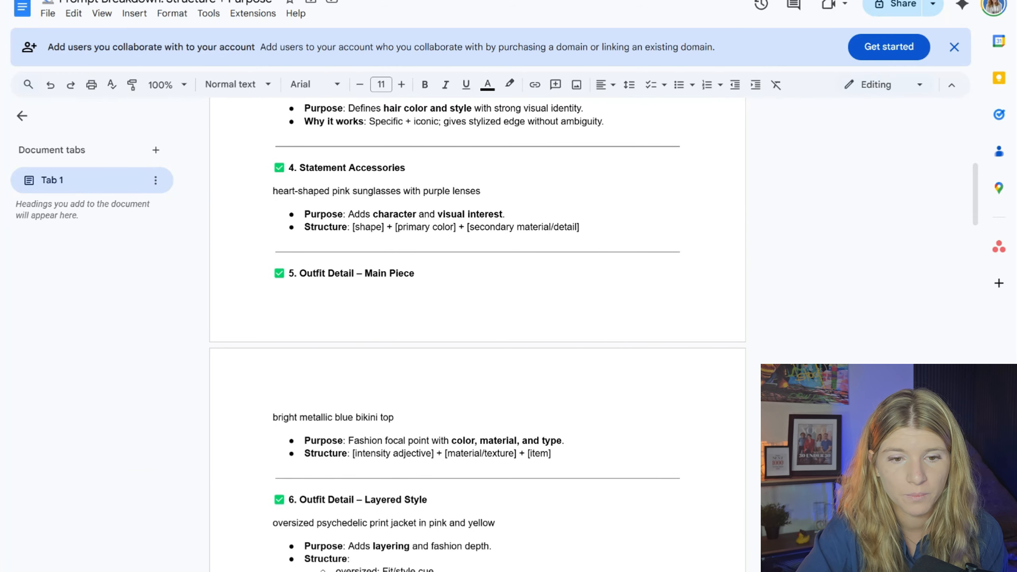
click(361, 227)
click(274, 191)
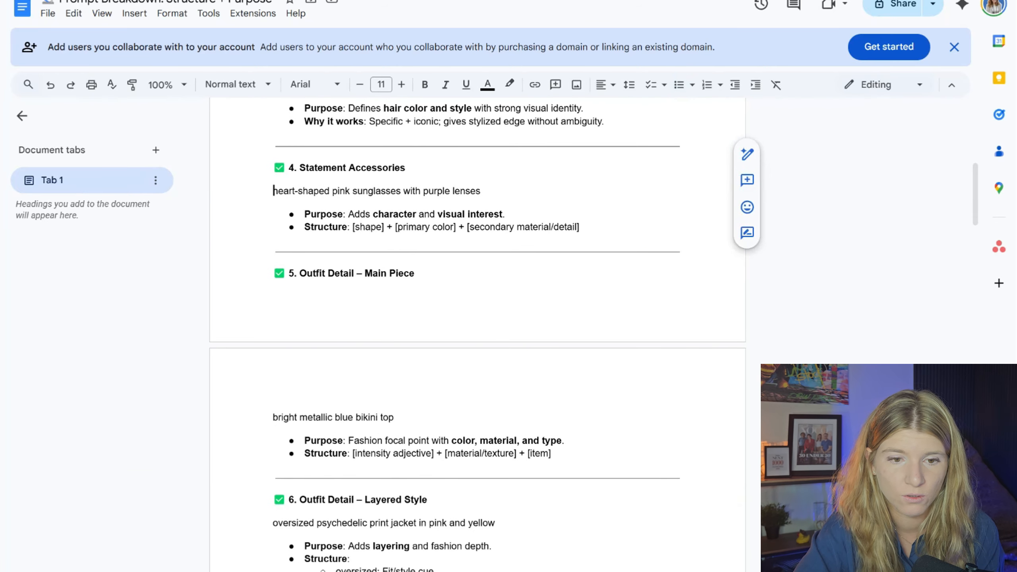
Review the Outfit Detail, Skin & Finish, Additional Accessory and Background sections, marking the purpose of the main outfit piece.
scroll(476, 334, down, 3)
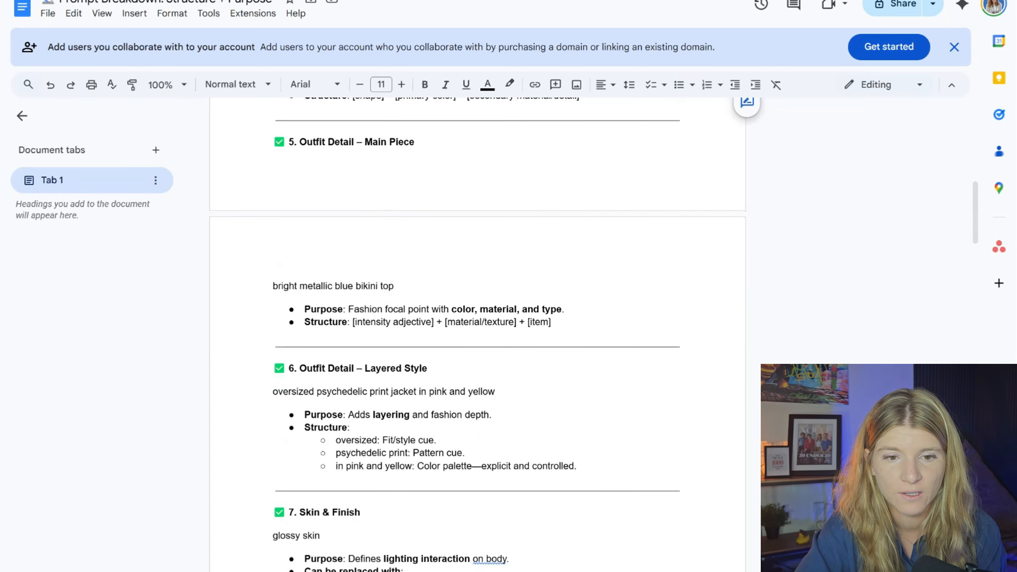
click(321, 142)
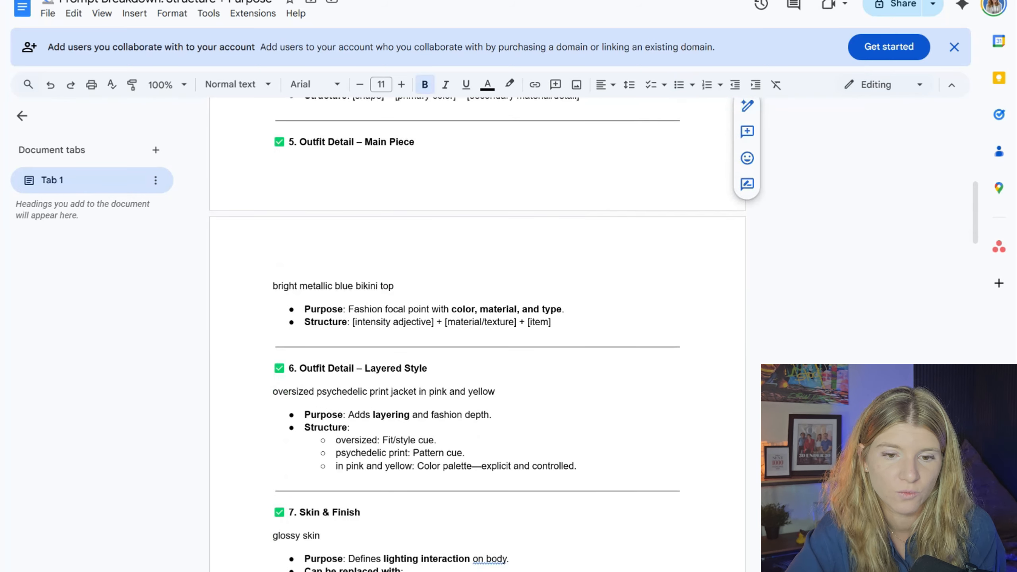
scroll(476, 334, down, 3)
drag(369, 178, 564, 178)
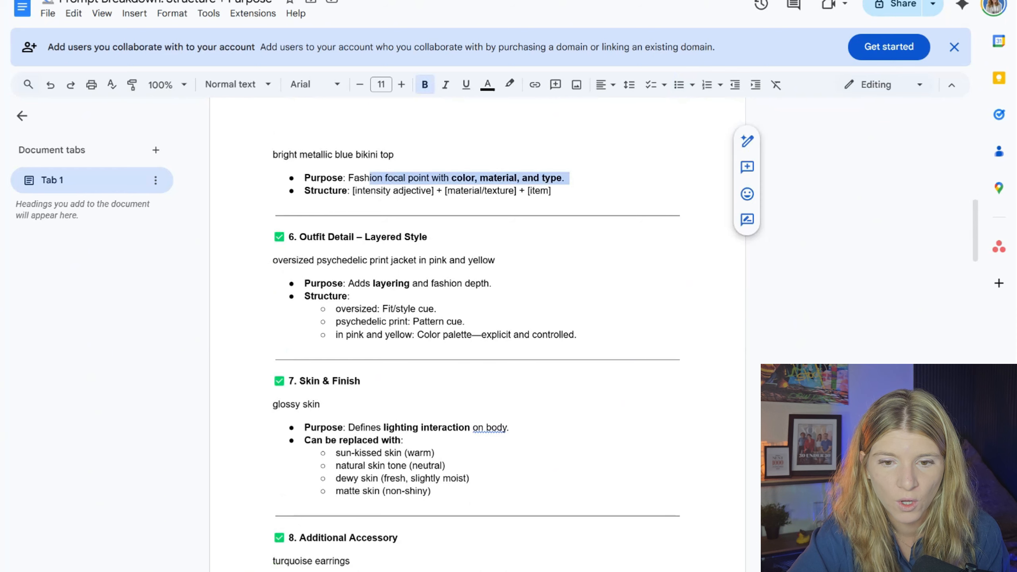
click(370, 191)
scroll(371, 190, down, 1)
scroll(476, 334, down, 2)
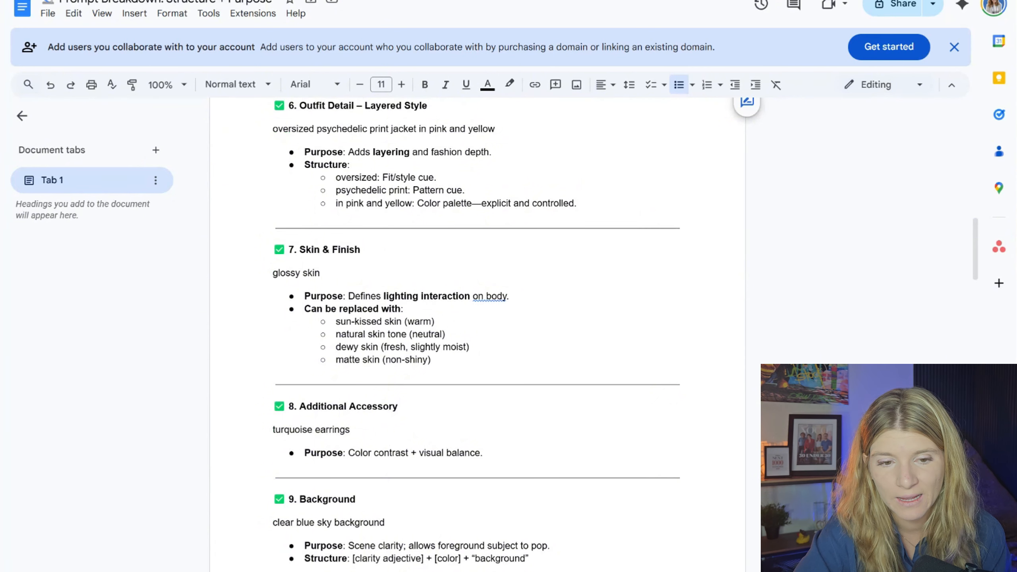
scroll(476, 334, down, 5)
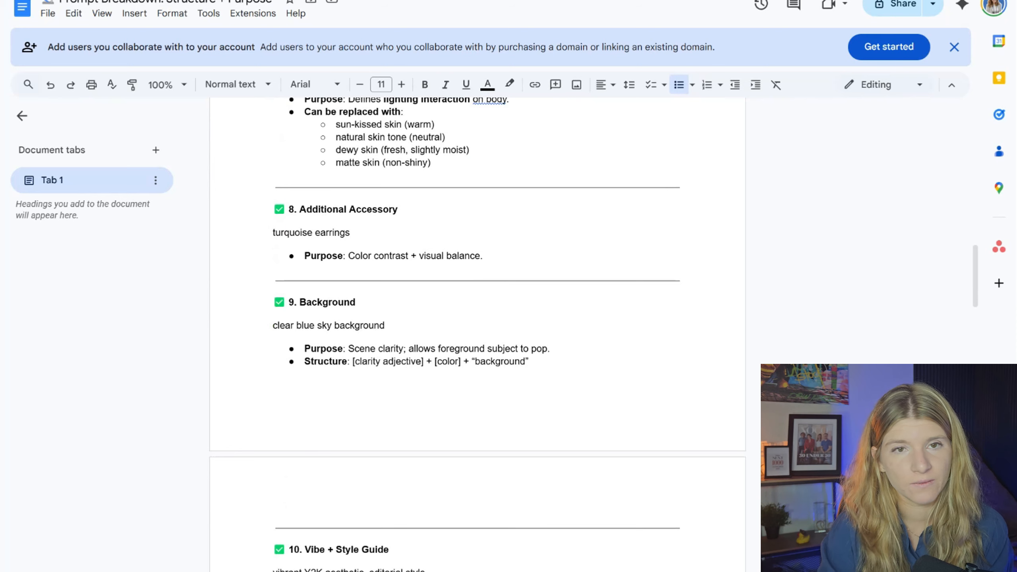
scroll(476, 334, up, 7)
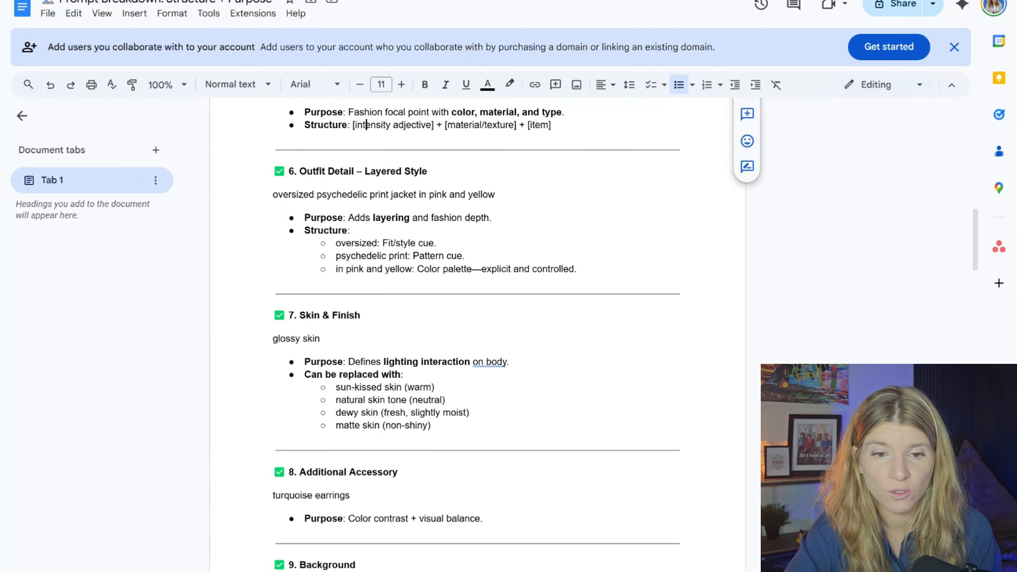
scroll(476, 334, down, 7)
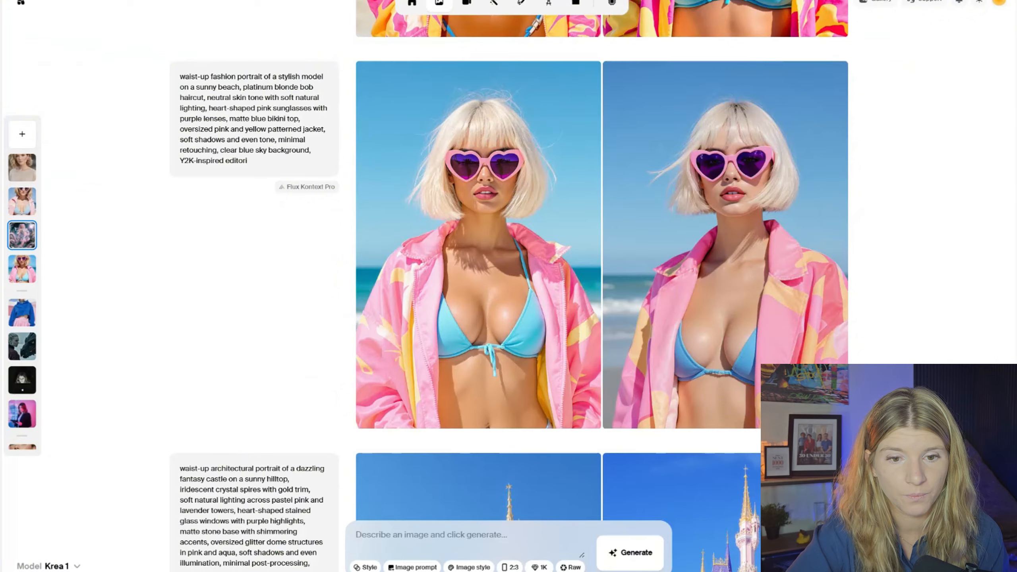
In Krea, compare the waist-up beach portraits with the fantasy castle and futuristic car images and their matching prompts.
scroll(572, 287, down, 6)
scroll(572, 280, down, 3)
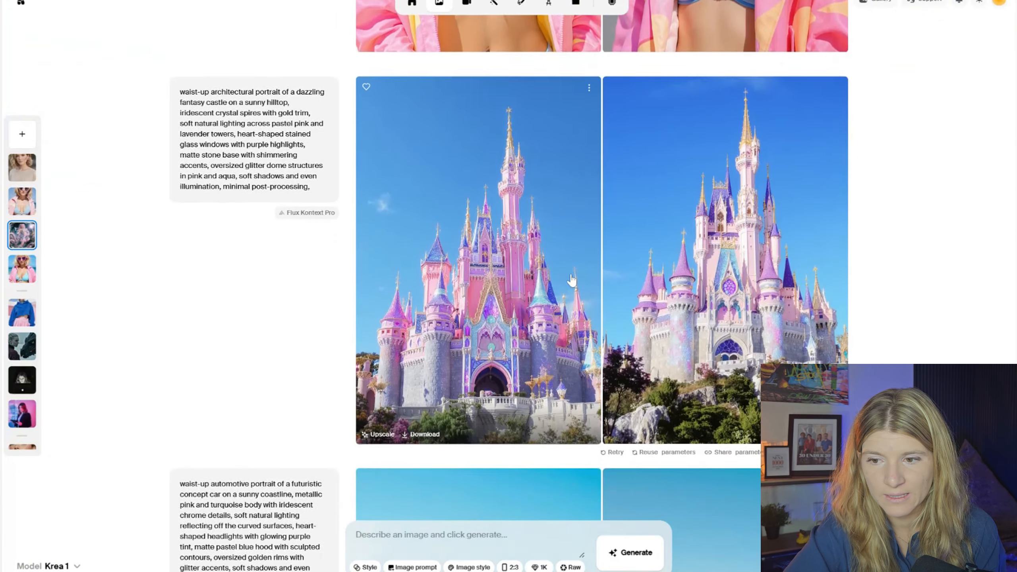
scroll(586, 254, up, 5)
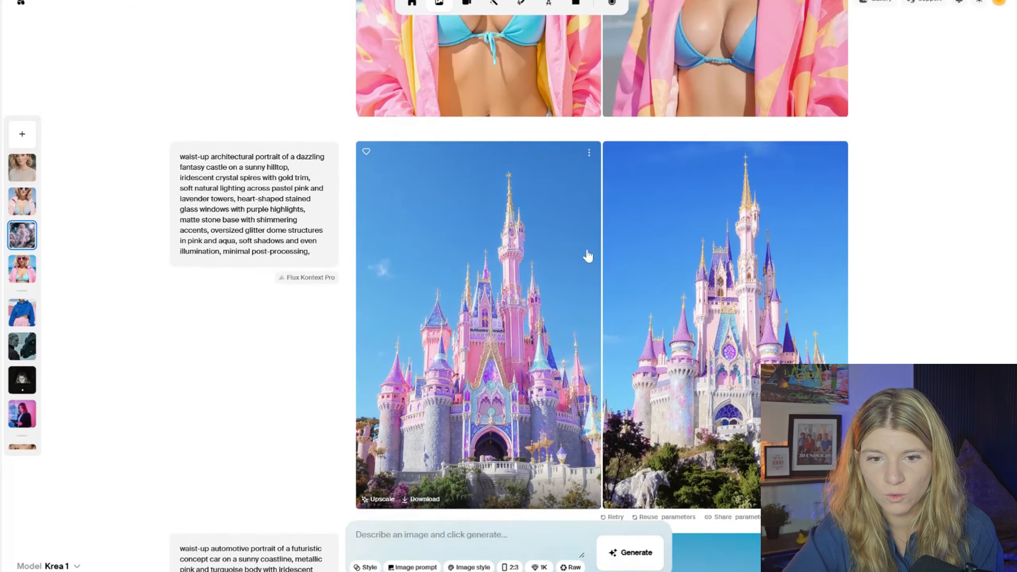
scroll(386, 329, up, 5)
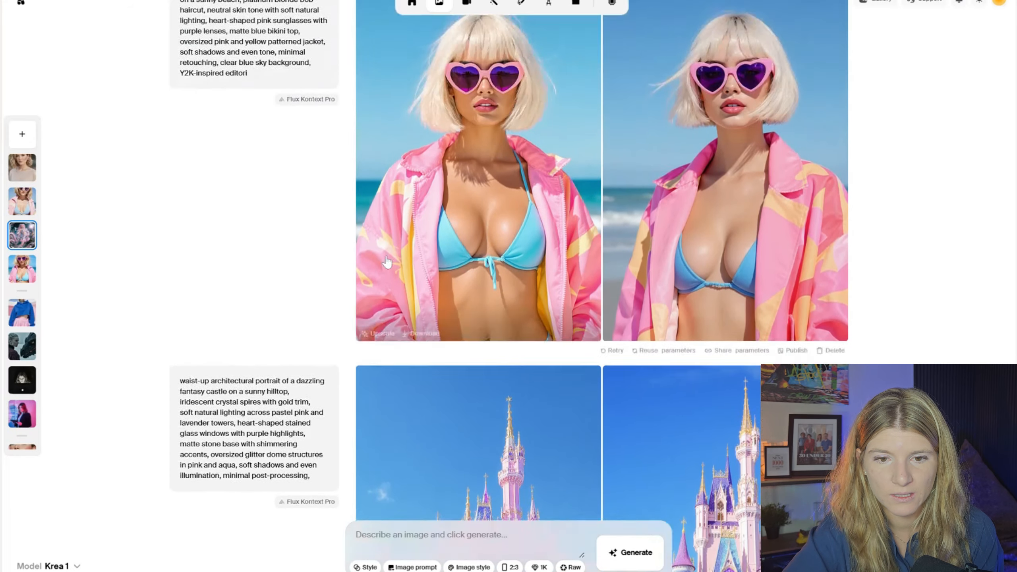
scroll(532, 327, down, 5)
scroll(532, 327, down, 7)
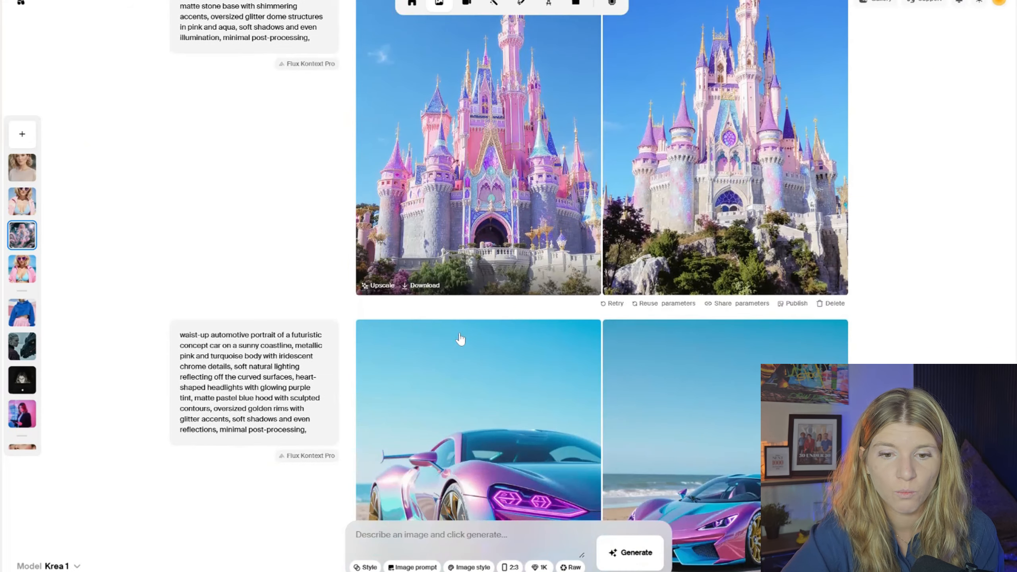
scroll(587, 325, up, 3)
mouse_move(587, 324)
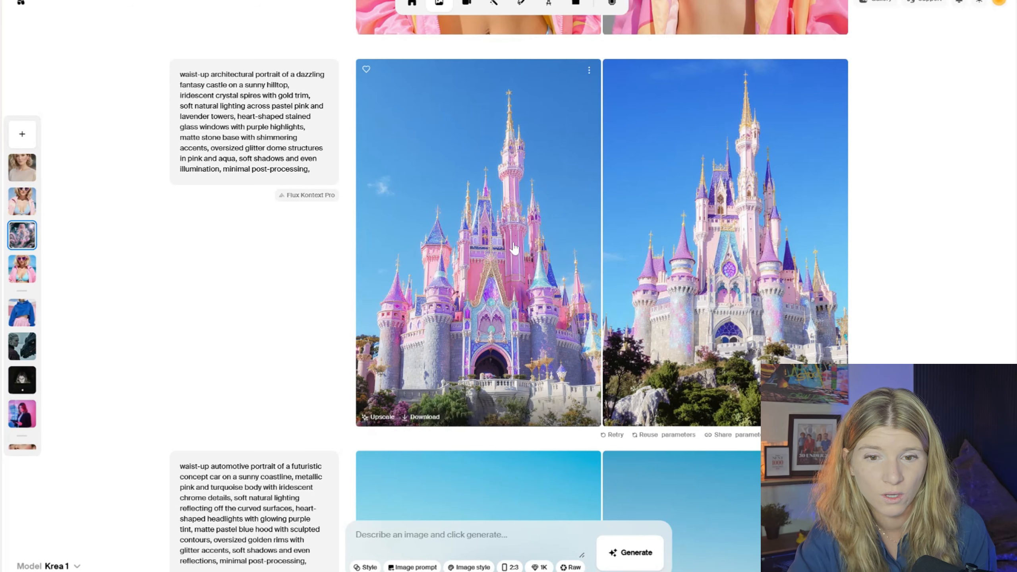
scroll(492, 225, down, 3)
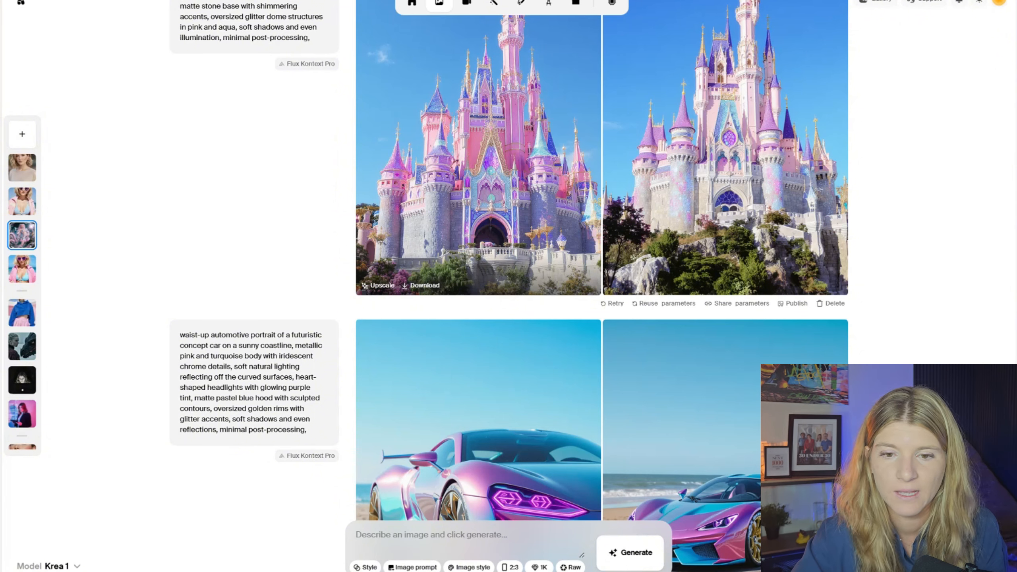
scroll(475, 276, up, 6)
scroll(472, 280, down, 5)
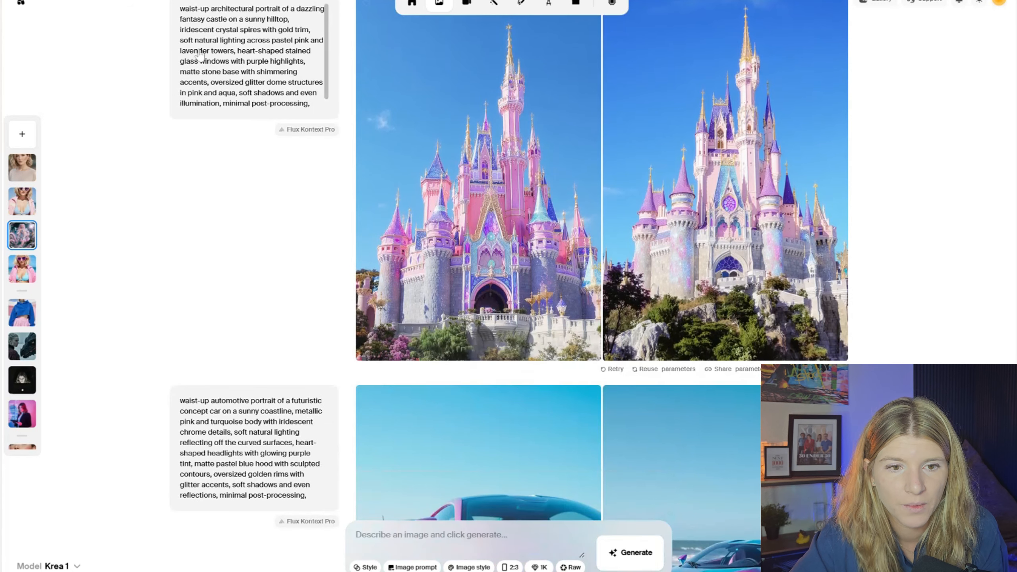
scroll(304, 124, up, 9)
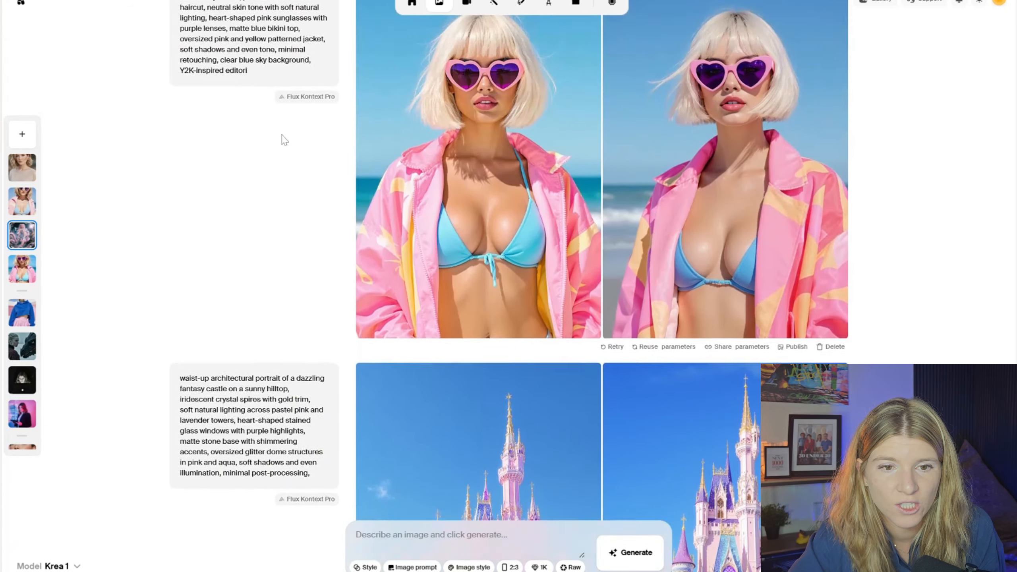
Select the full "waist-up fashion portrait of a stylish model" prompt above the castle results and switch to ChatGPT.
scroll(284, 142, up, 3)
drag(276, 160, 178, 75)
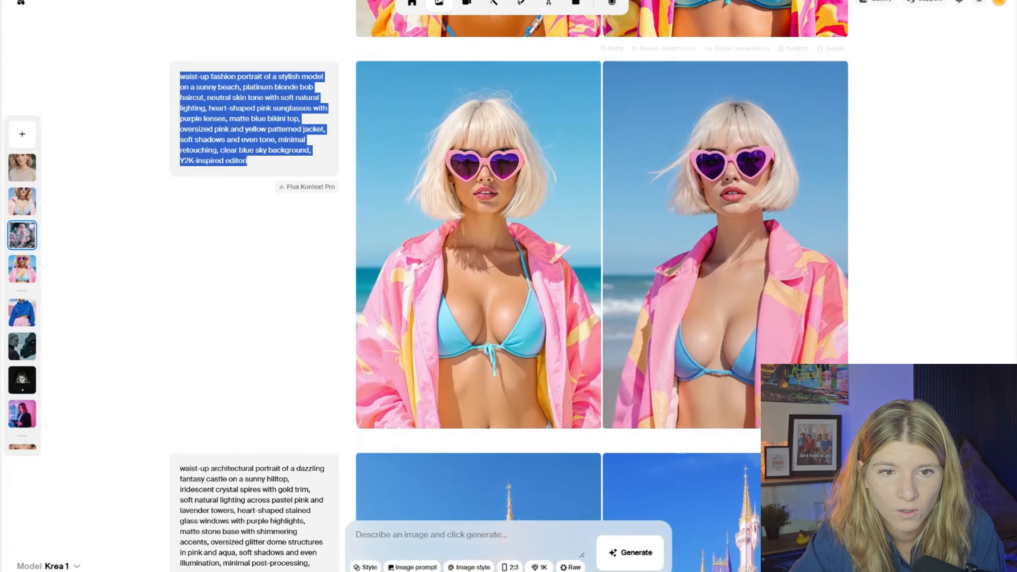
key(ctrl+Tab)
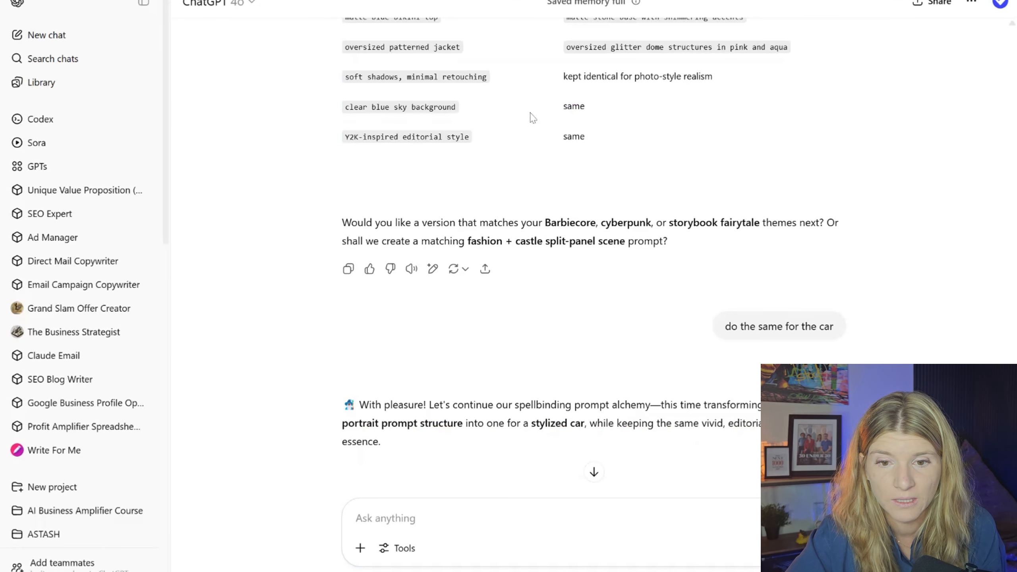
Find the castle request in the conversation, mark its instruction and the base portrait prompt, and read the resulting castle prompt to its end.
scroll(532, 118, up, 6)
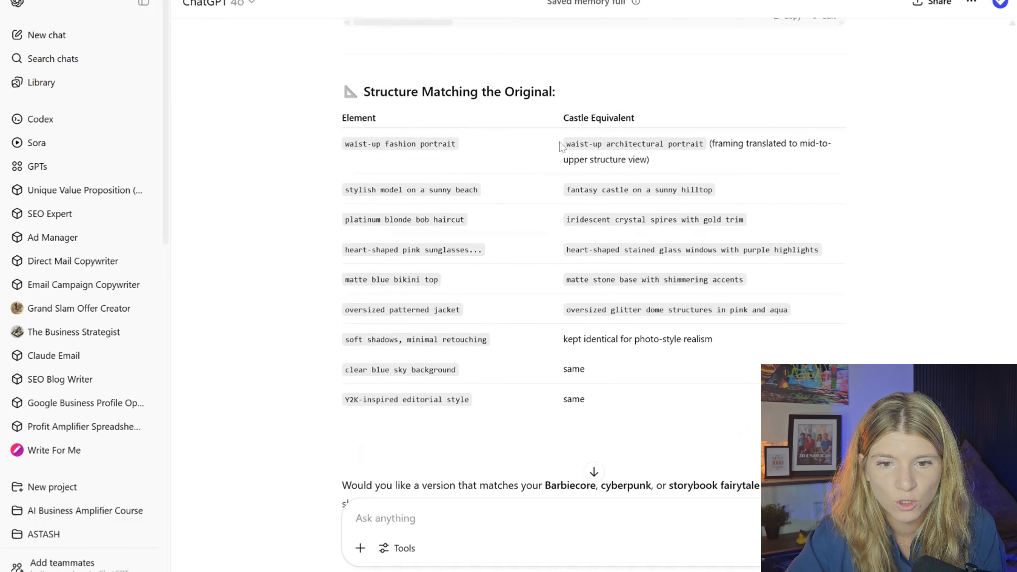
scroll(580, 160, up, 10)
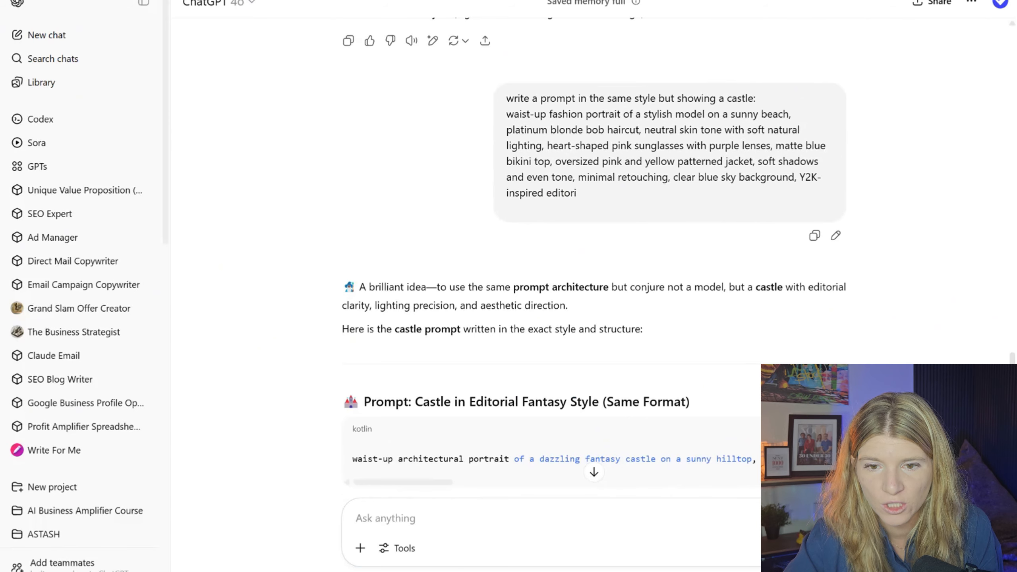
scroll(592, 256, up, 2)
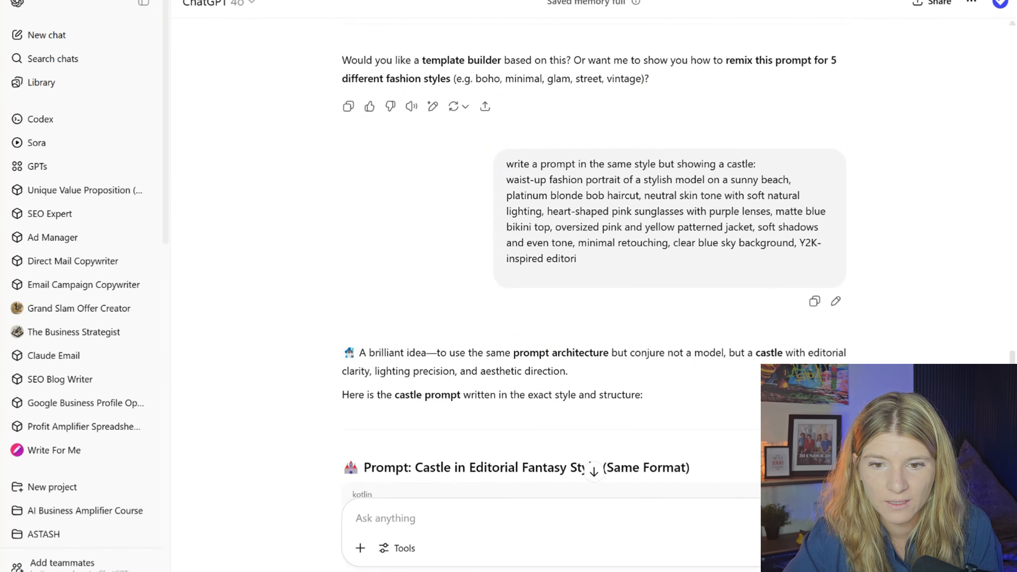
drag(507, 163, 895, 175)
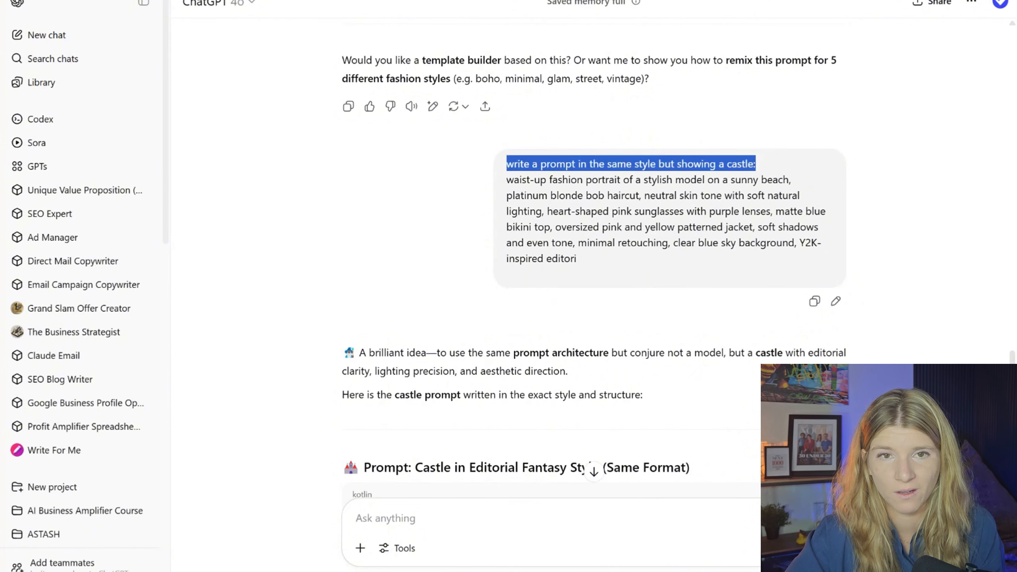
drag(595, 265, 506, 178)
scroll(631, 223, down, 10)
scroll(631, 213, down, 2)
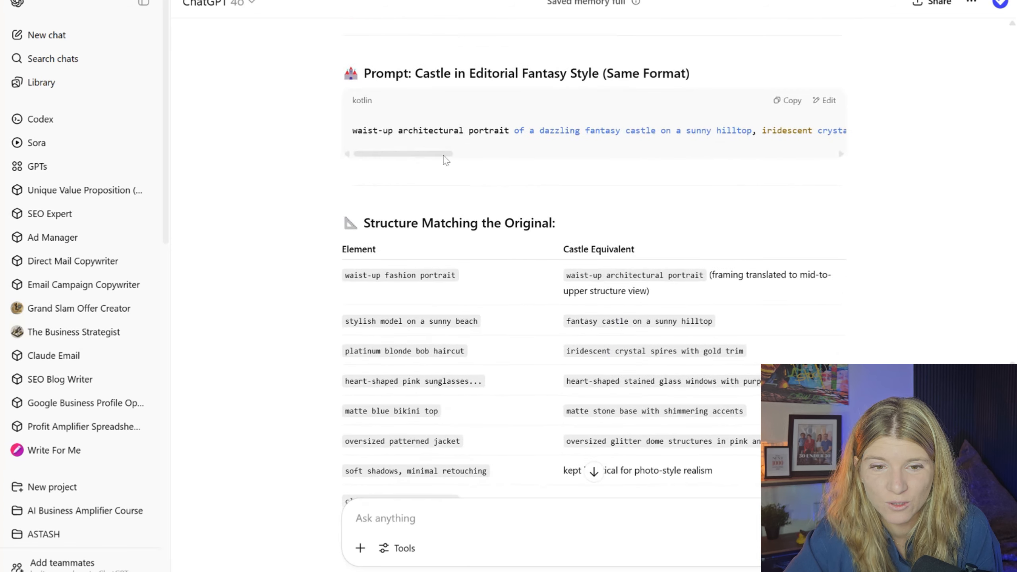
drag(444, 154, 828, 179)
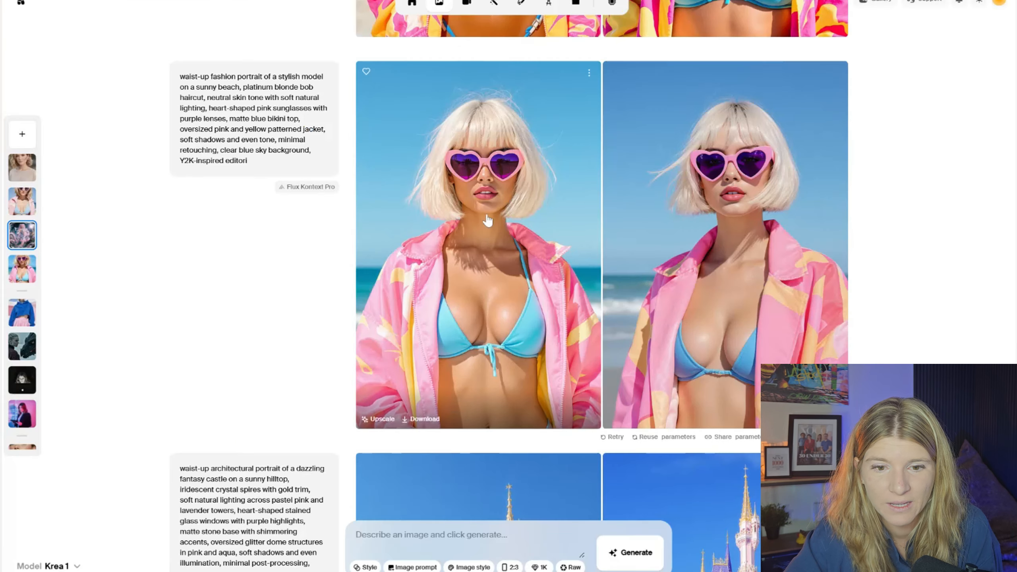
Back in Krea, inspect the castle images, viewing the pink castle at full size.
scroll(487, 220, down, 8)
scroll(676, 304, down, 3)
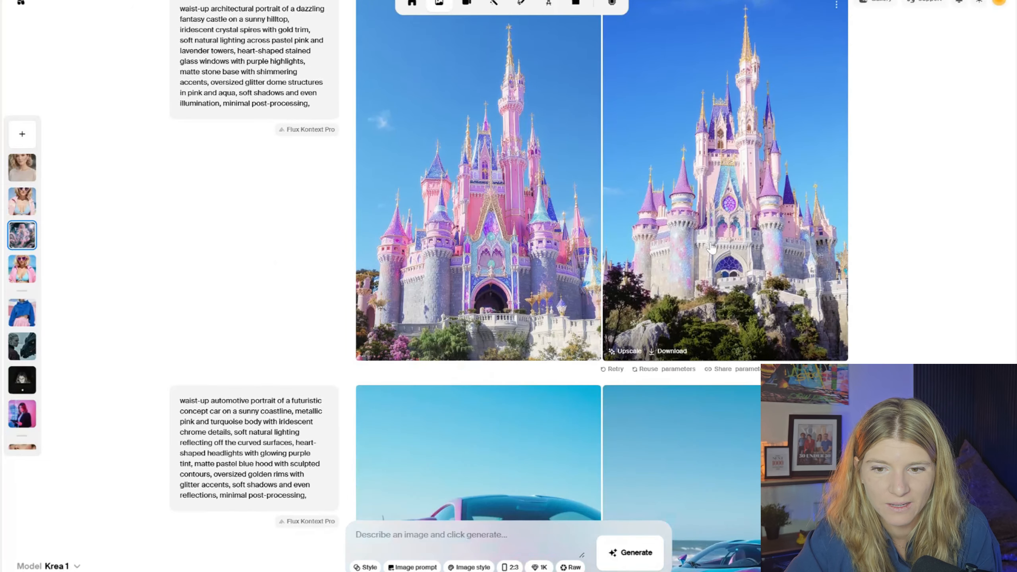
click(504, 231)
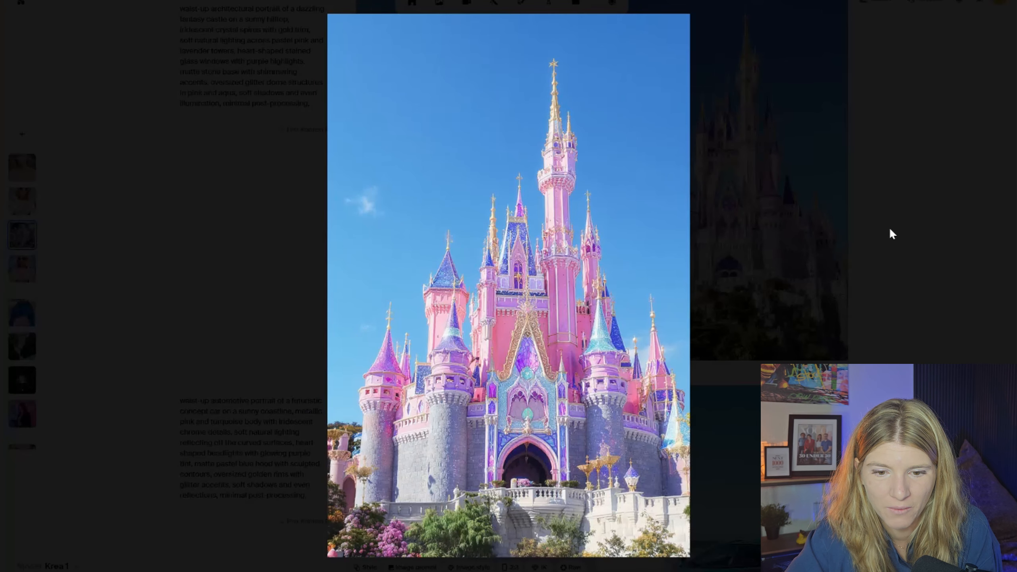
click(889, 228)
scroll(692, 214, down, 2)
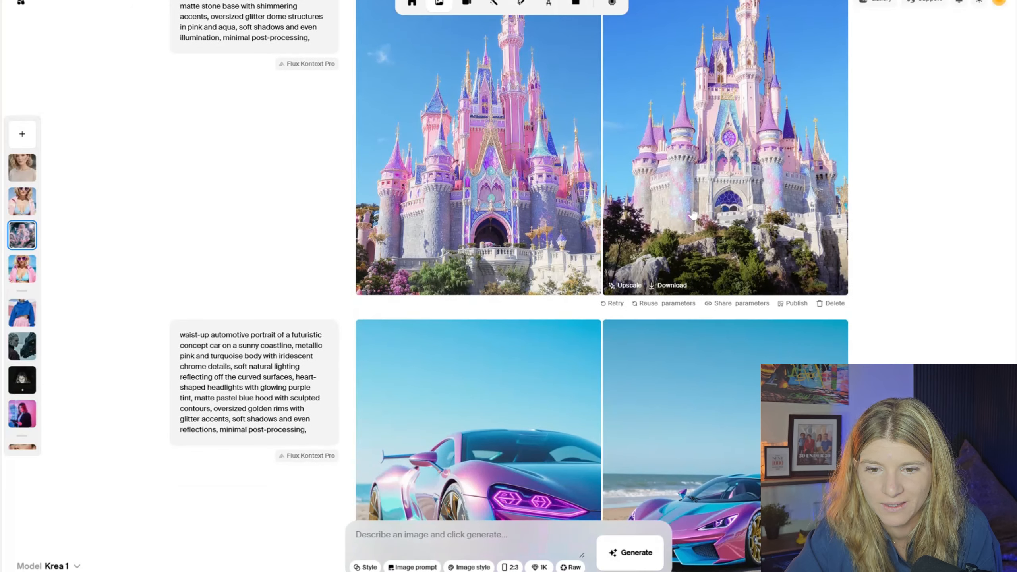
Look further down the ChatGPT conversation past the castle prompt, and view both futuristic car images at full size in Krea.
scroll(493, 169, down, 8)
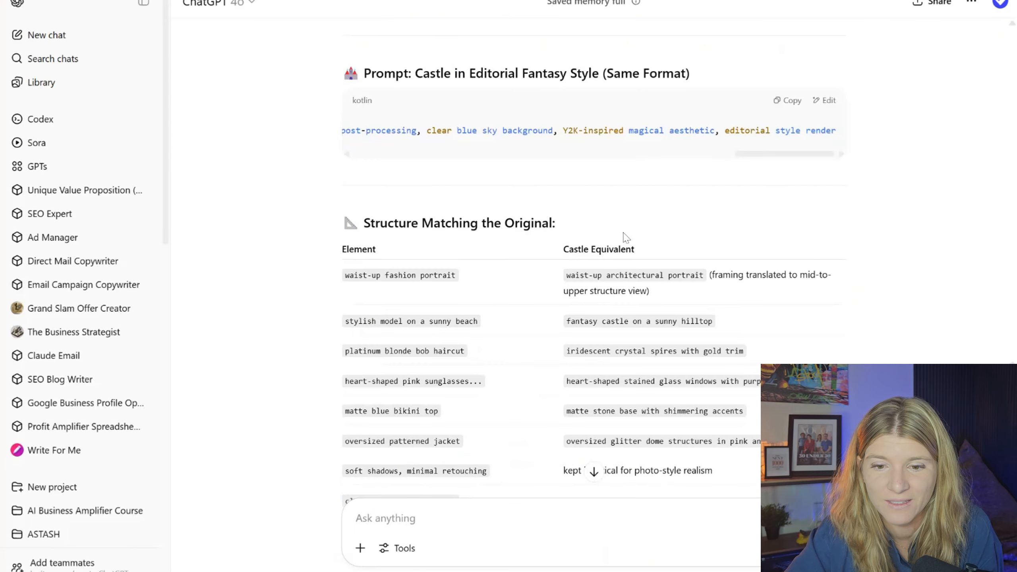
scroll(593, 281, down, 12)
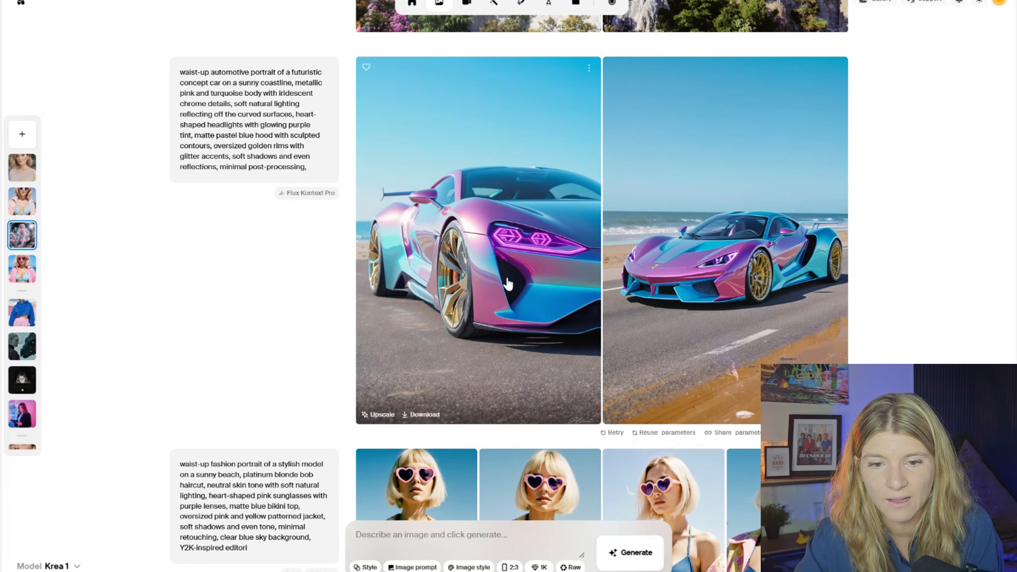
click(560, 265)
click(829, 293)
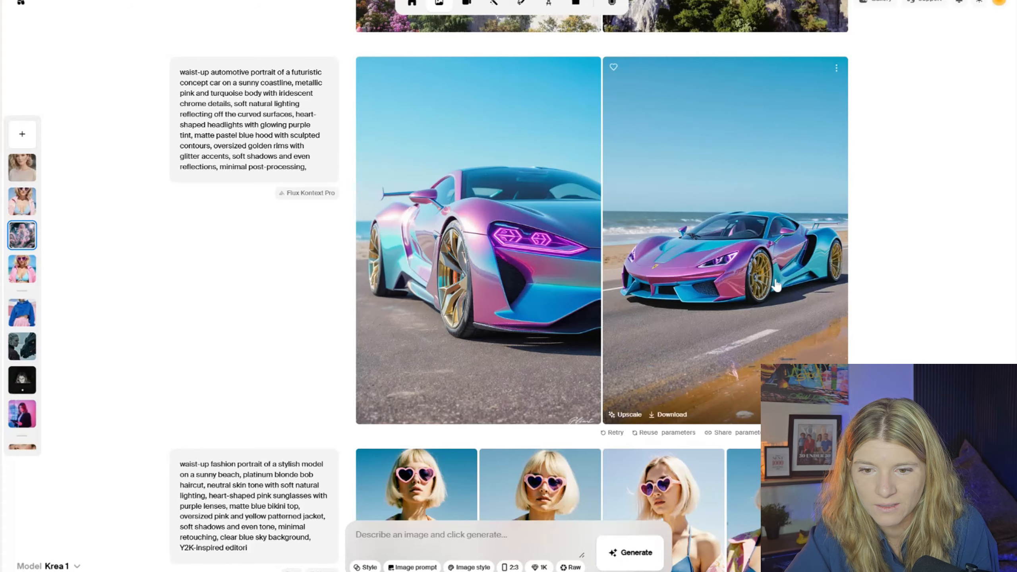
click(760, 286)
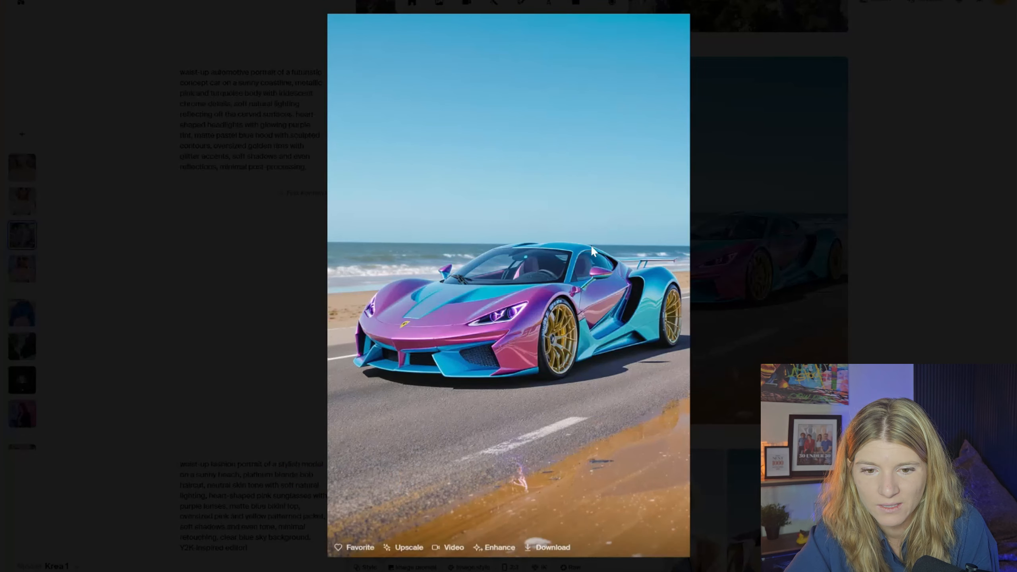
Close the full-size car image, inspect the Krea 1 beach portraits, and look through the available image models, including Flux Kontext Pro.
click(865, 346)
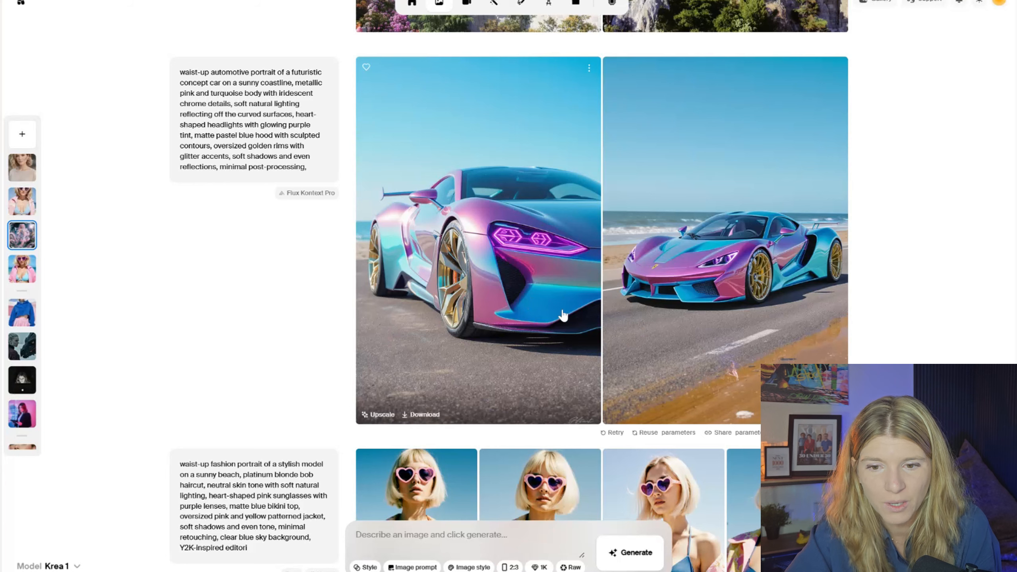
scroll(584, 272, down, 2)
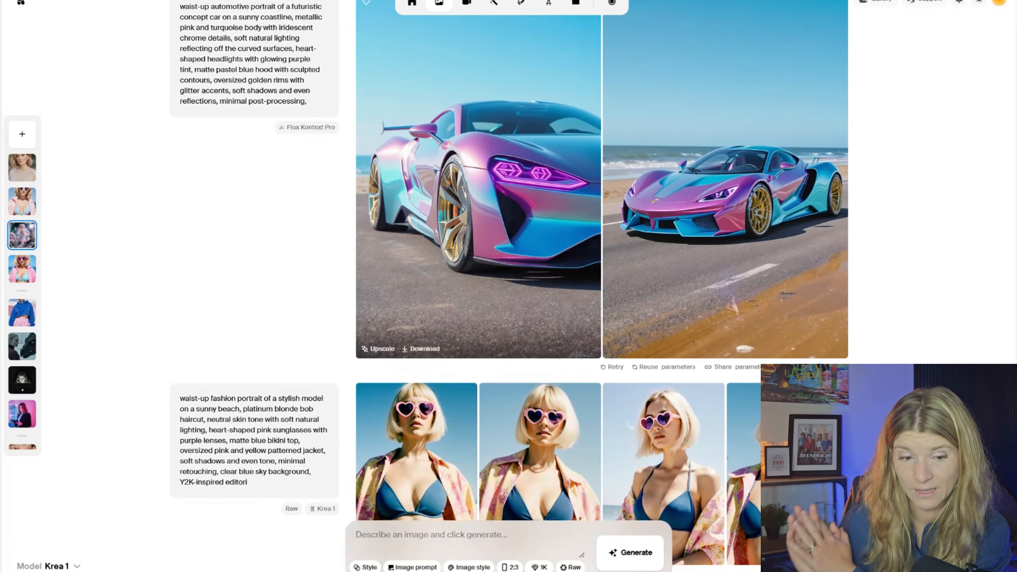
scroll(553, 256, down, 6)
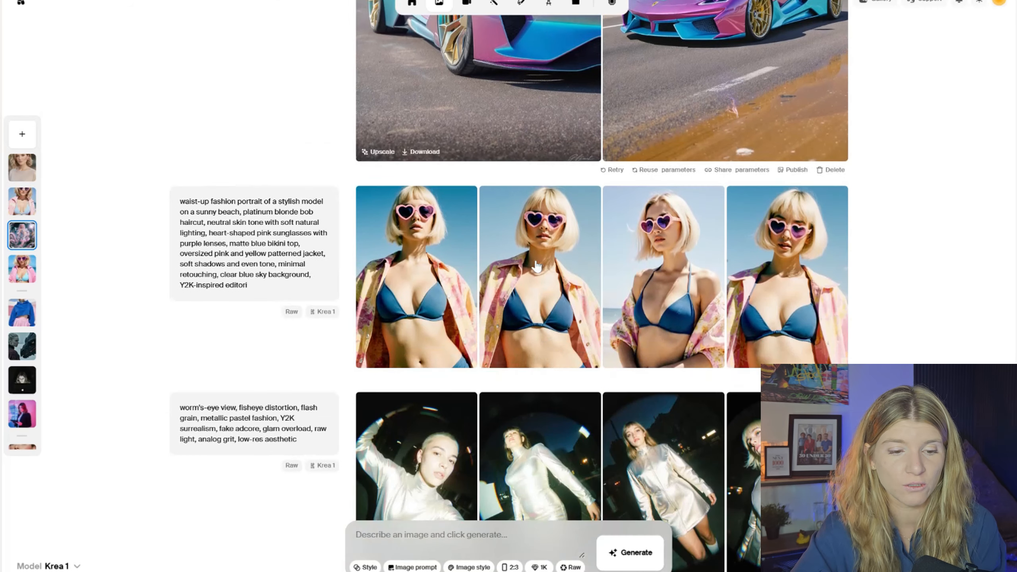
mouse_move(56, 565)
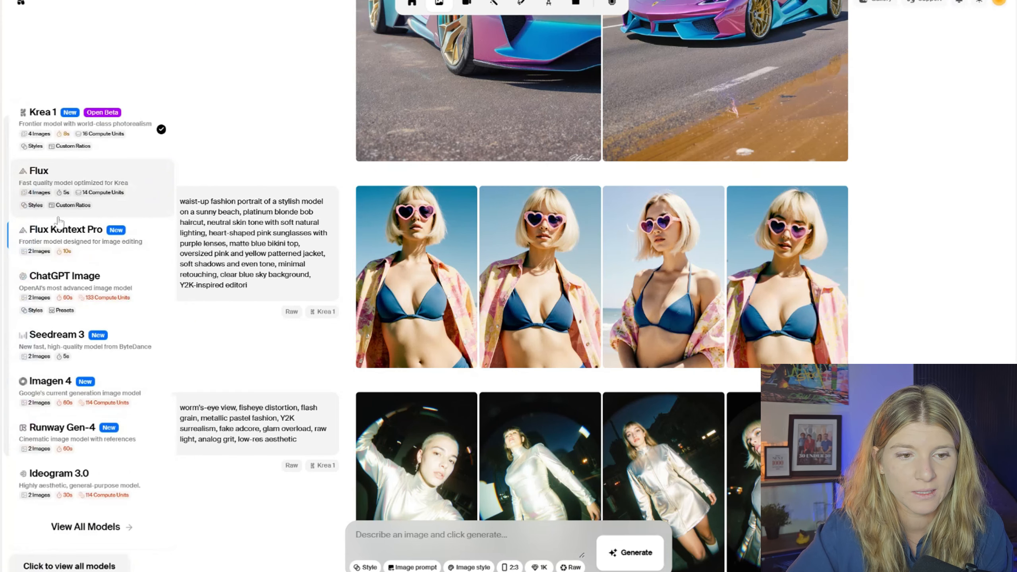
scroll(473, 264, up, 10)
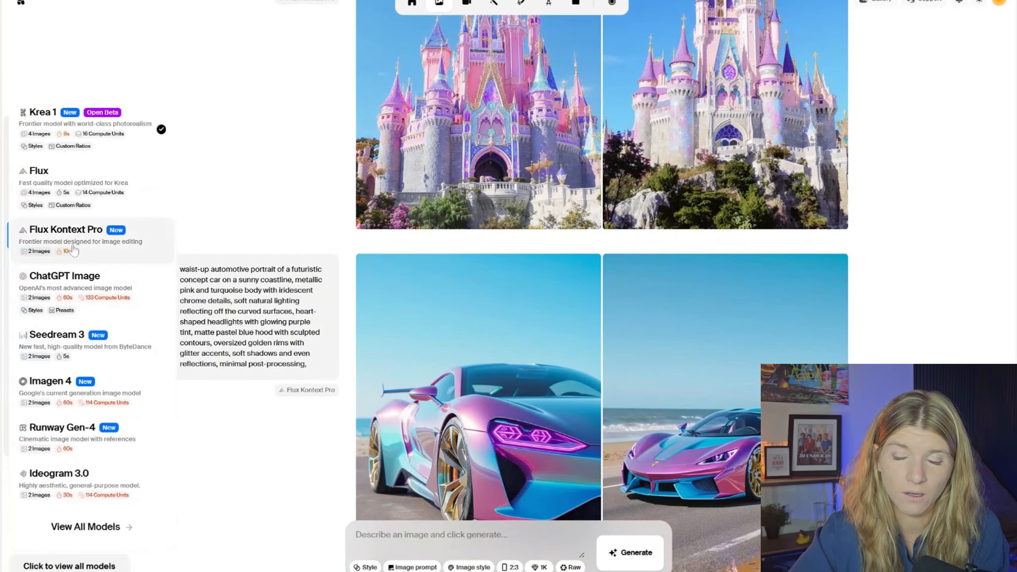
scroll(411, 411, down, 3)
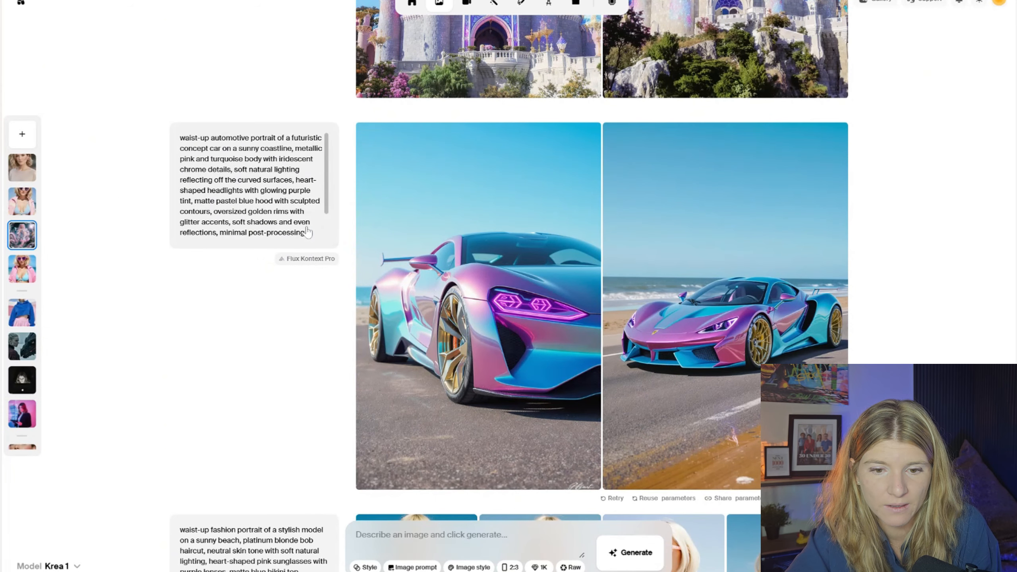
Compare the Flux Kontext Pro portraits, castles and cars with the Krea 1 portraits in the session, checking which model made each set.
scroll(411, 278, up, 9)
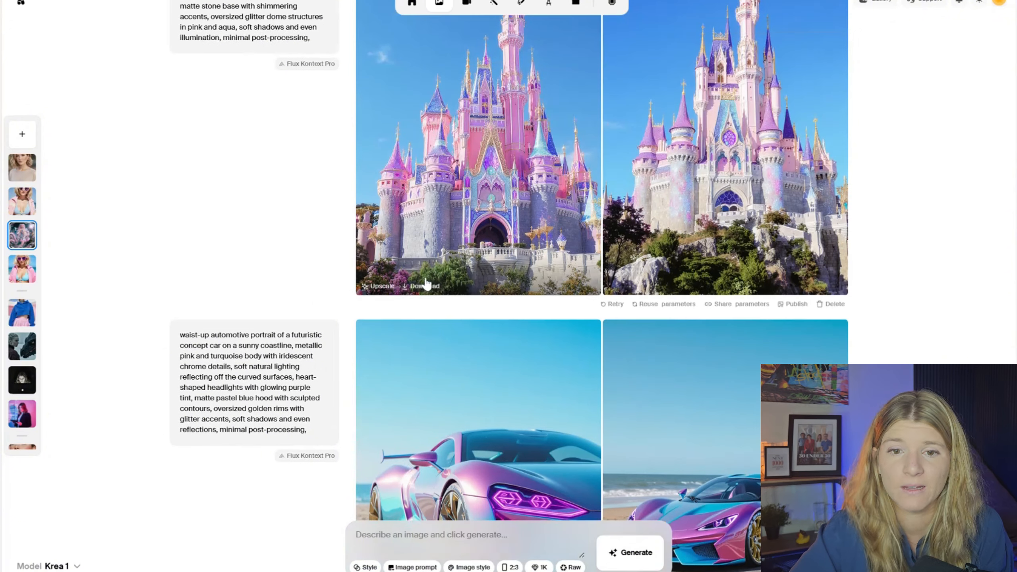
scroll(394, 298, up, 8)
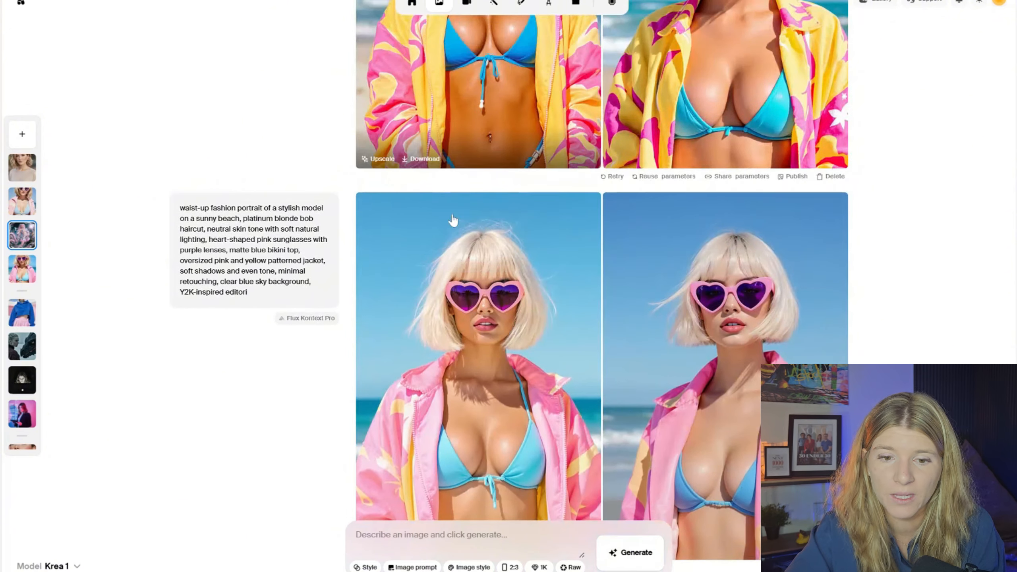
scroll(336, 223, down, 20)
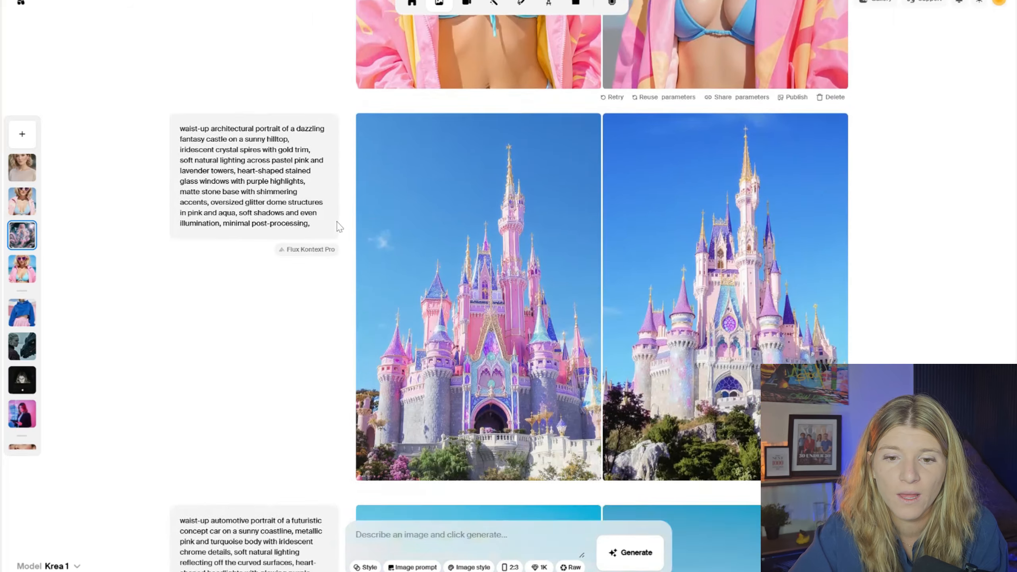
scroll(337, 228, down, 6)
scroll(360, 227, up, 7)
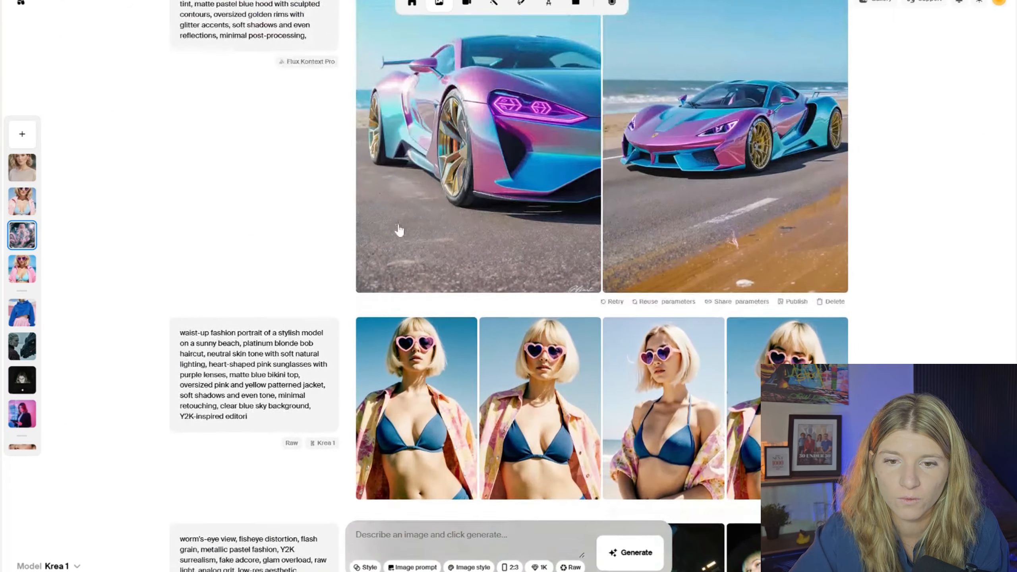
scroll(425, 286, up, 12)
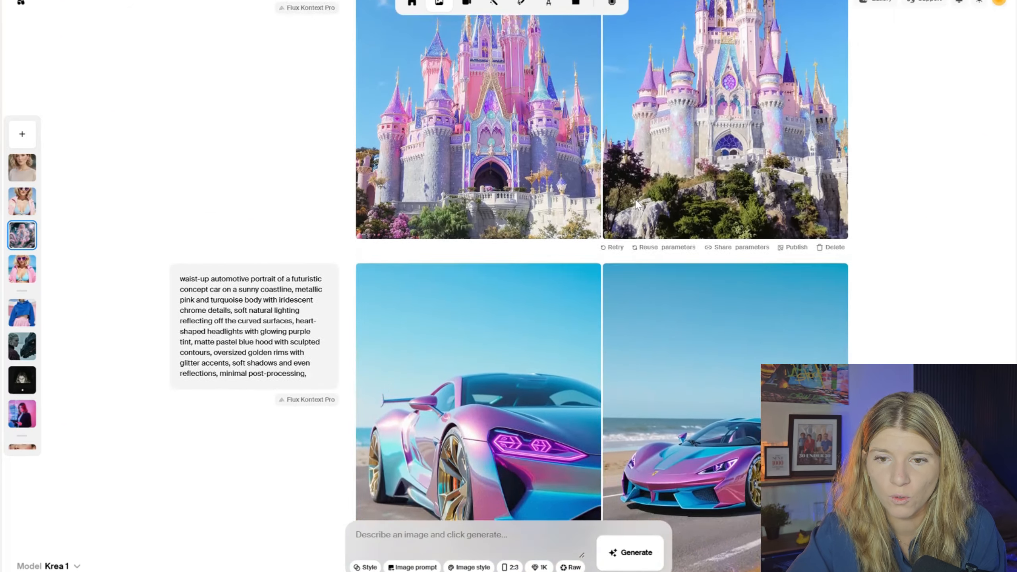
scroll(425, 286, down, 14)
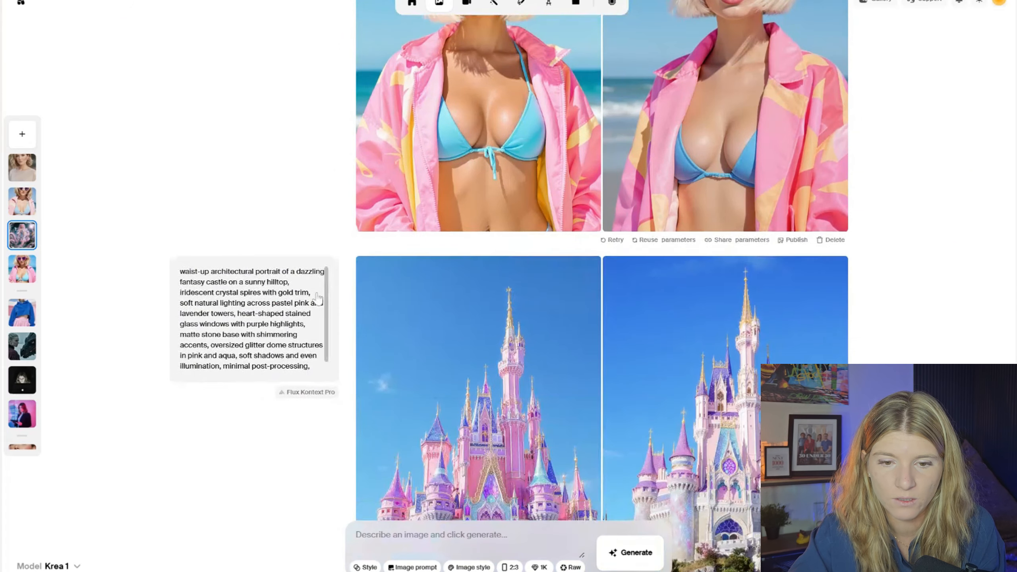
scroll(507, 338, down, 15)
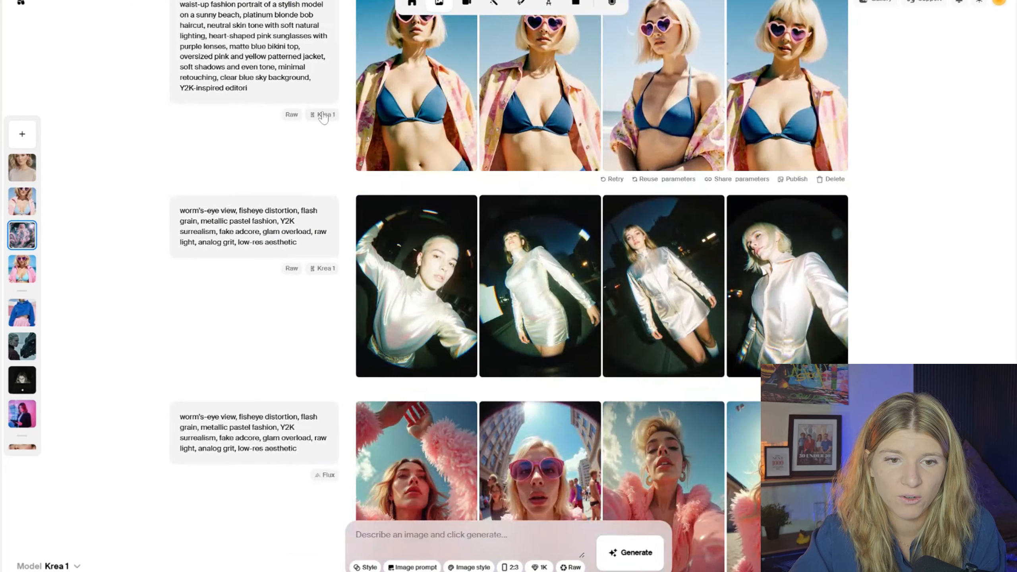
scroll(338, 148, up, 5)
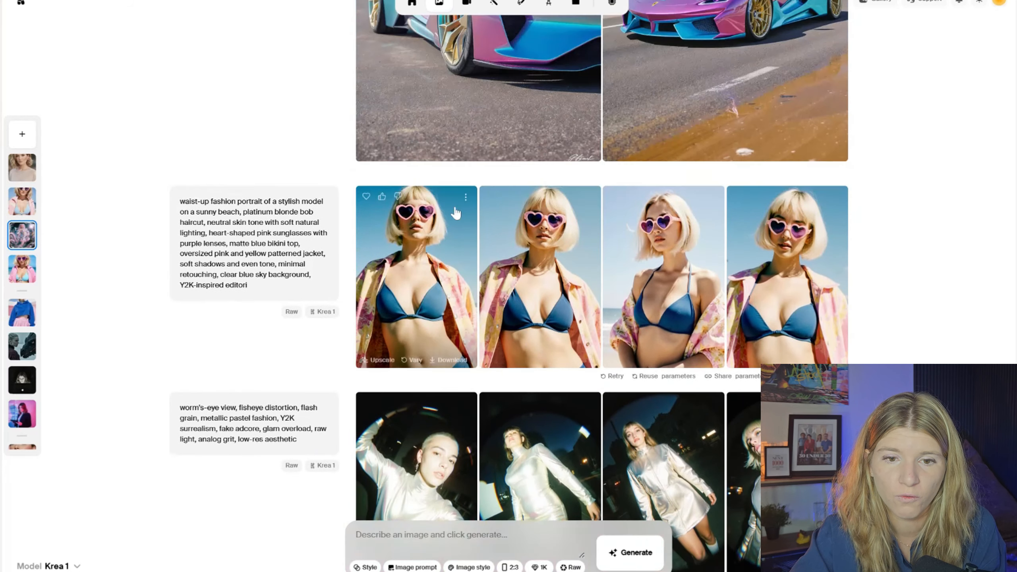
View the first Krea 1 beach portrait at full size and compare it with the Flux Kontext Pro portraits from the same prompt.
click(444, 292)
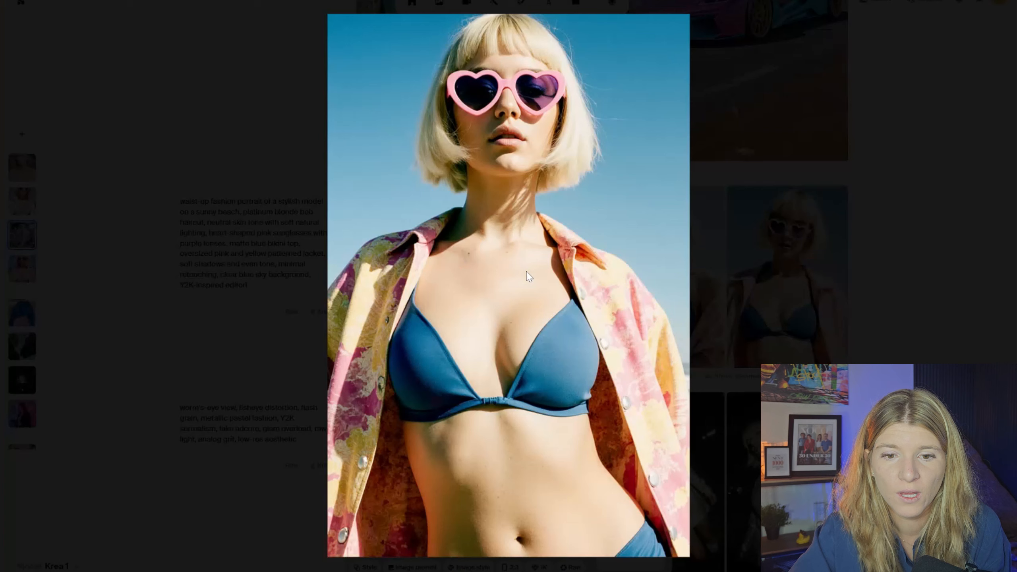
click(811, 279)
scroll(643, 231, up, 5)
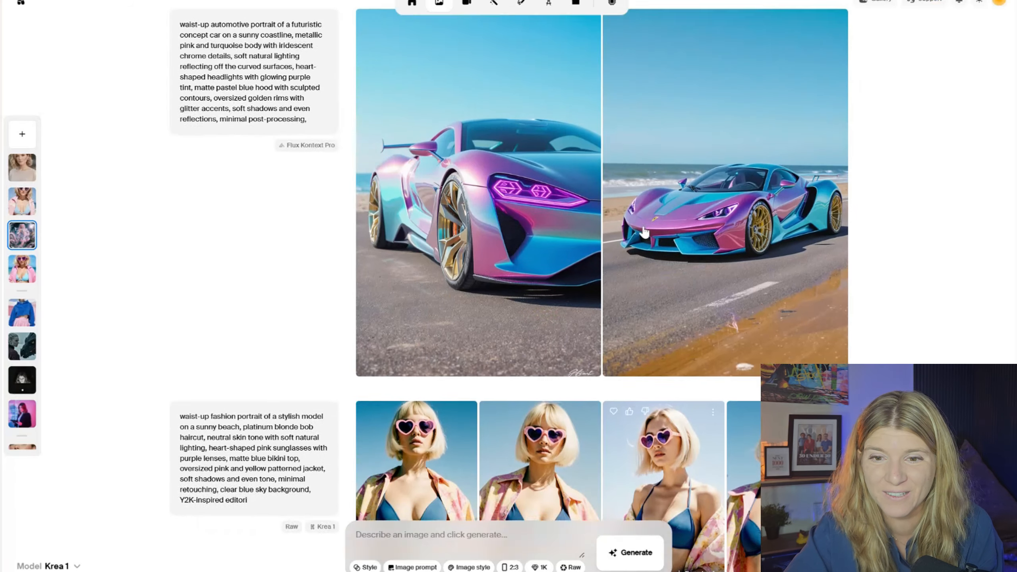
scroll(644, 231, up, 15)
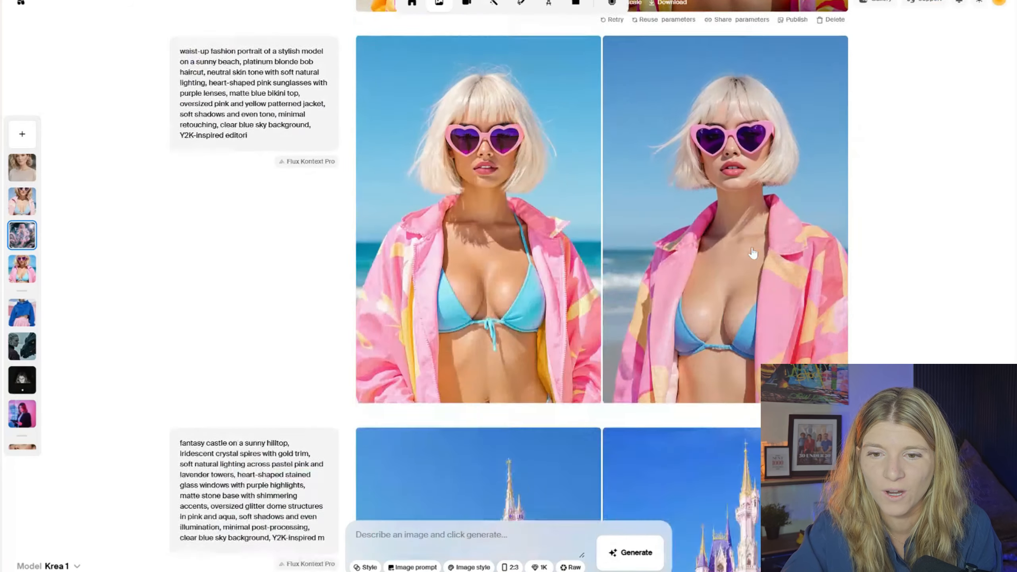
scroll(752, 252, down, 1)
scroll(656, 220, up, 5)
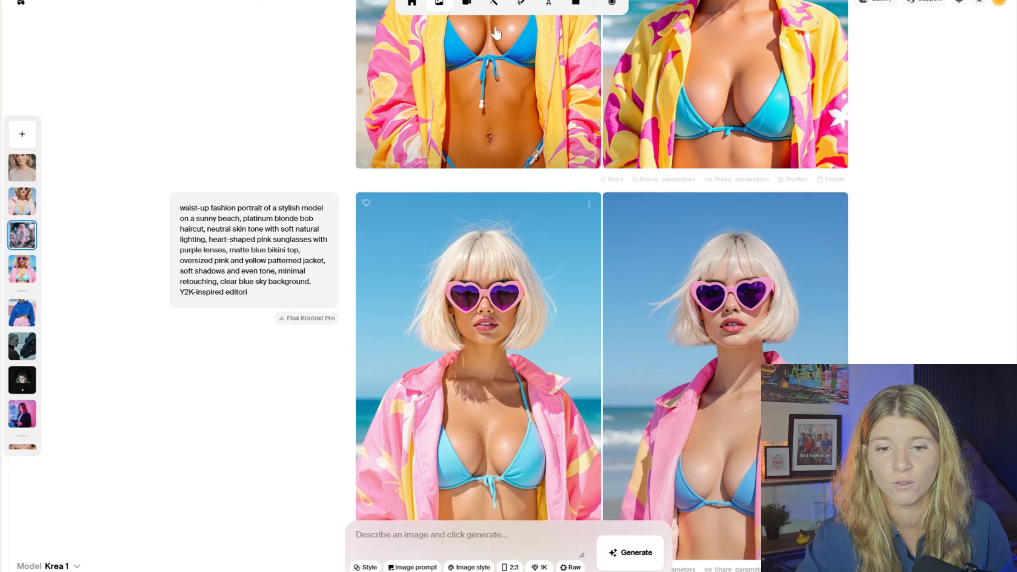
scroll(536, 224, down, 15)
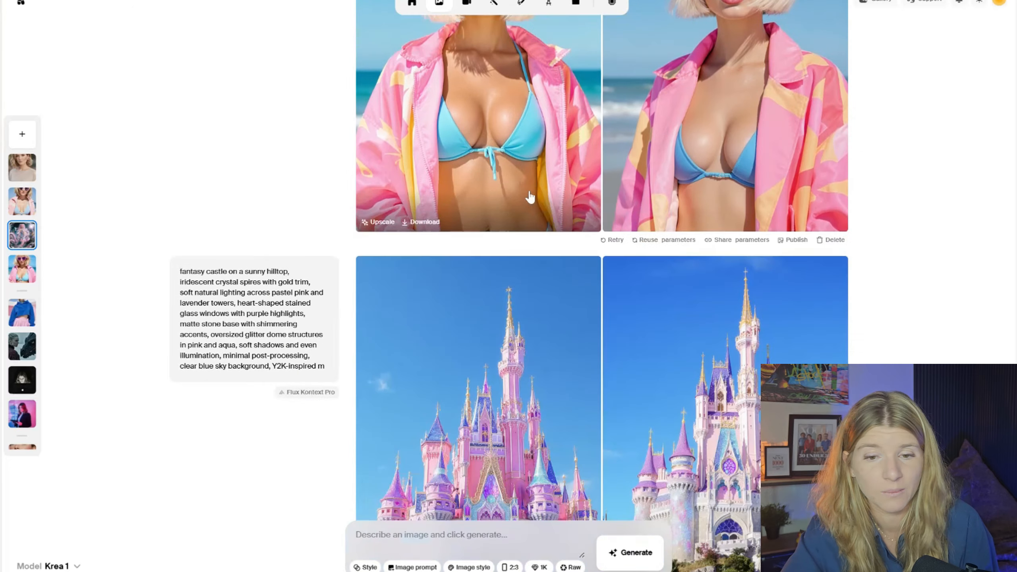
scroll(535, 204, down, 10)
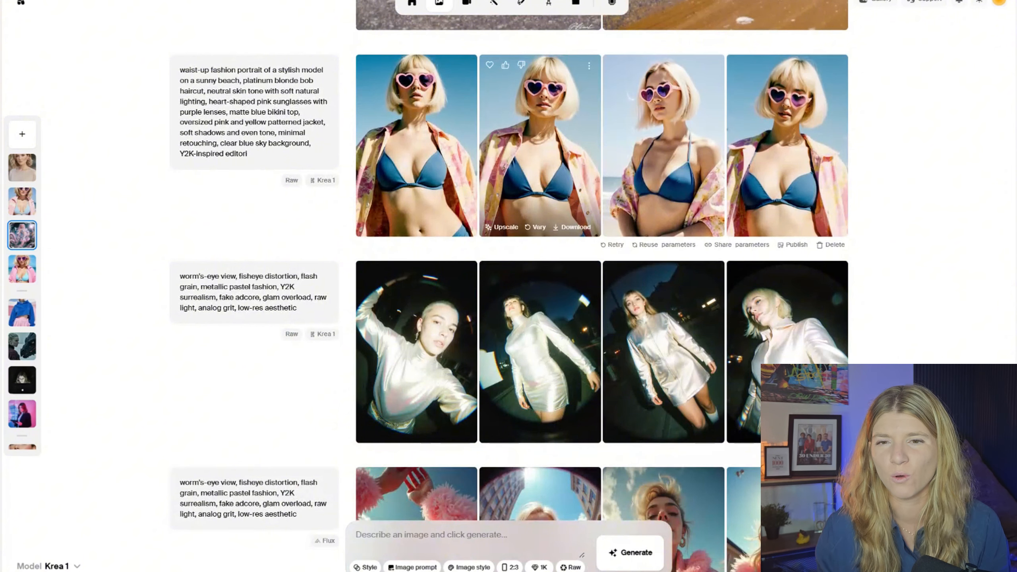
View the Krea 1 beach portraits one after another at full size to examine their realism, and close the viewer.
click(763, 160)
click(837, 177)
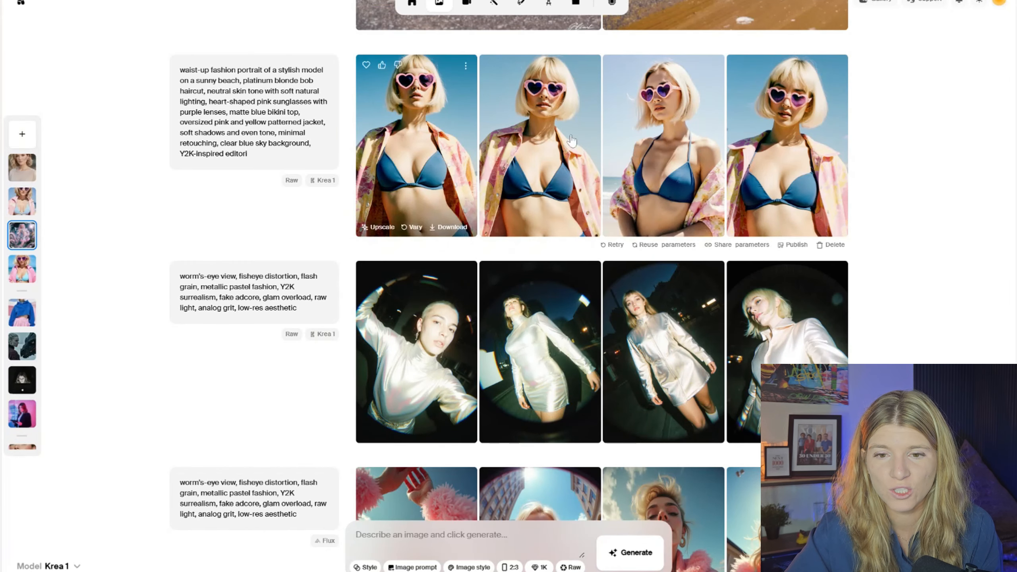
click(420, 136)
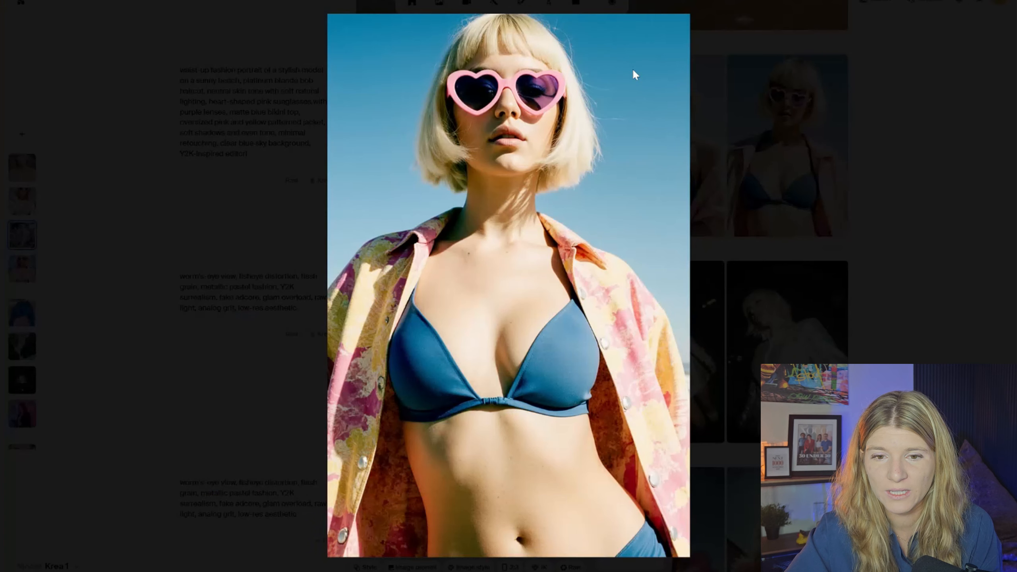
click(743, 174)
click(765, 172)
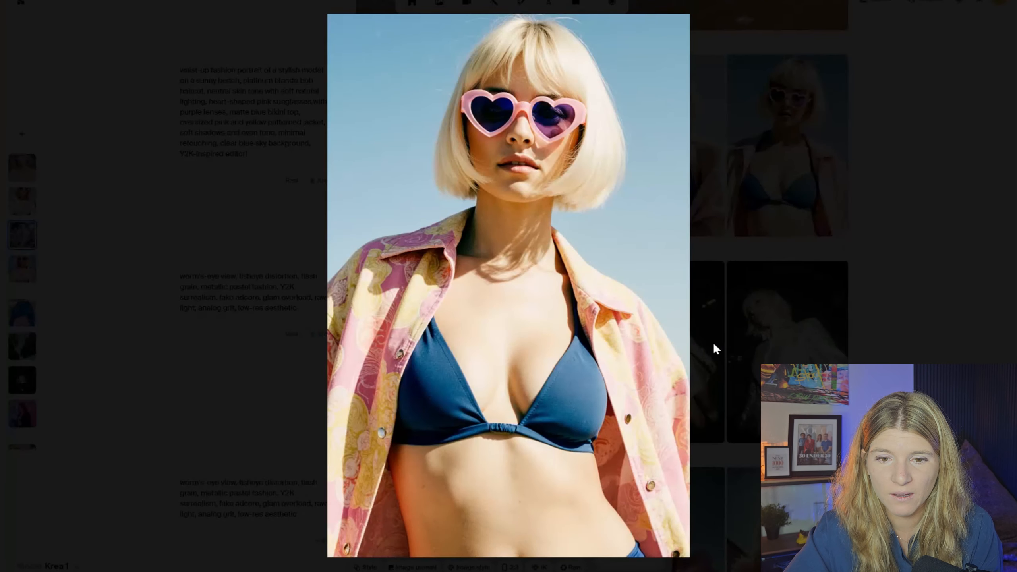
mouse_move(657, 279)
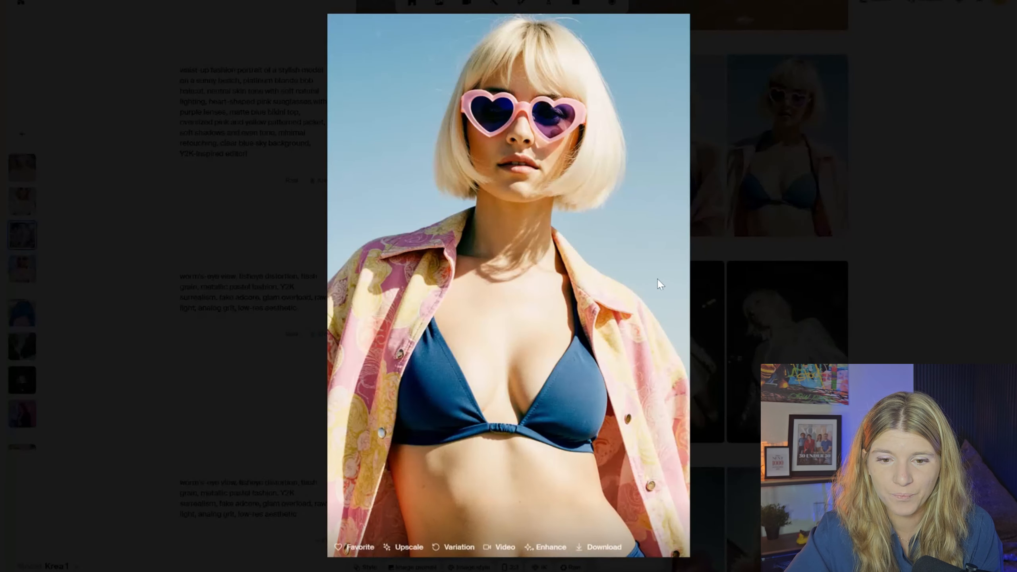
click(740, 215)
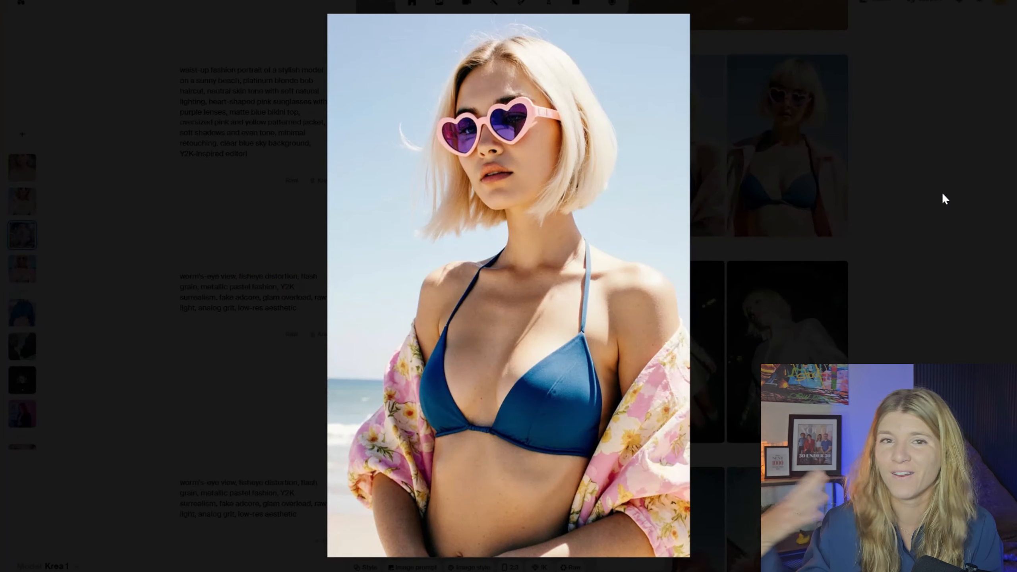
click(936, 197)
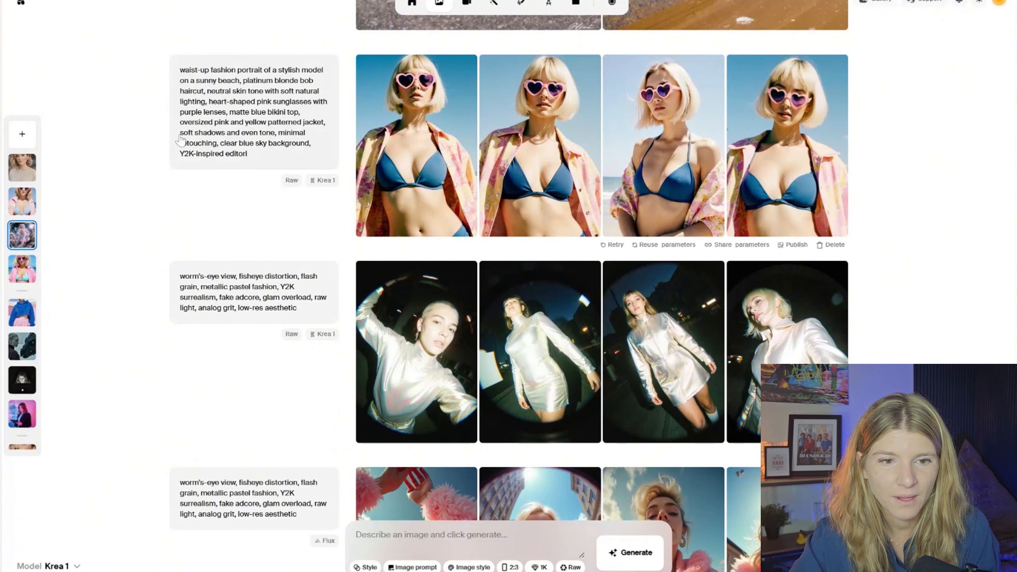
scroll(210, 188, down, 2)
scroll(267, 132, up, 2)
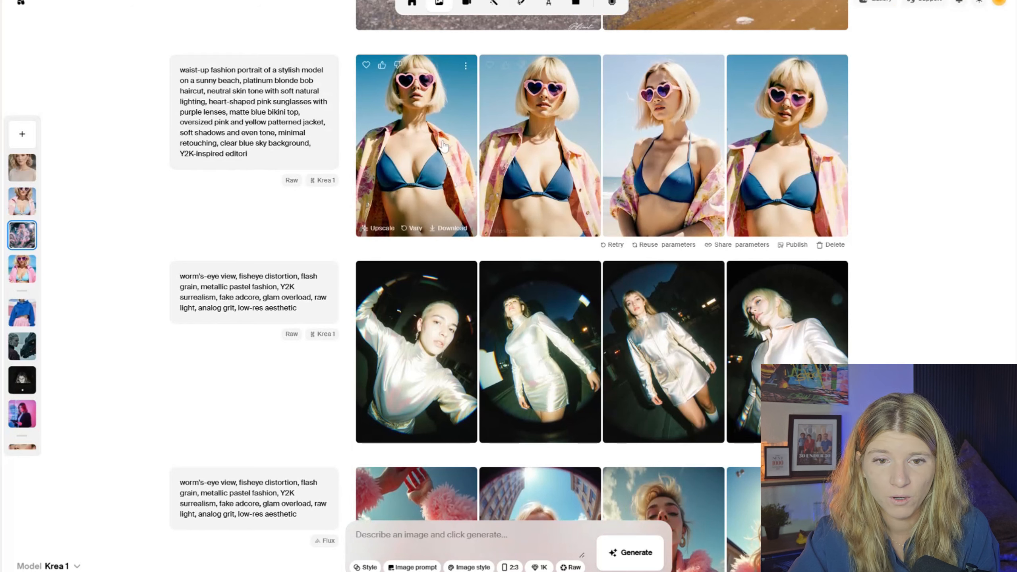
scroll(667, 196, up, 1)
scroll(666, 197, up, 7)
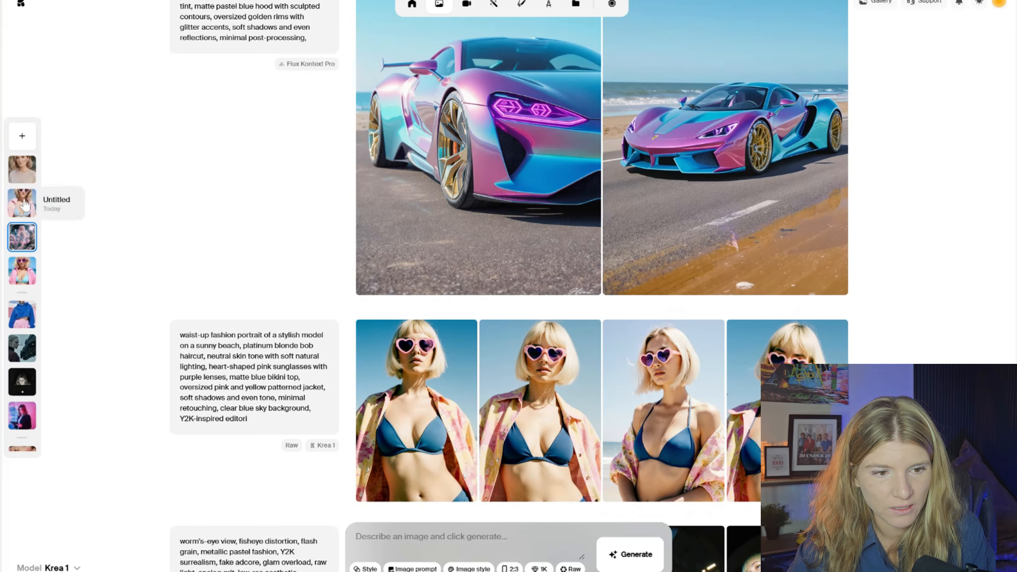
scroll(526, 246, up, 20)
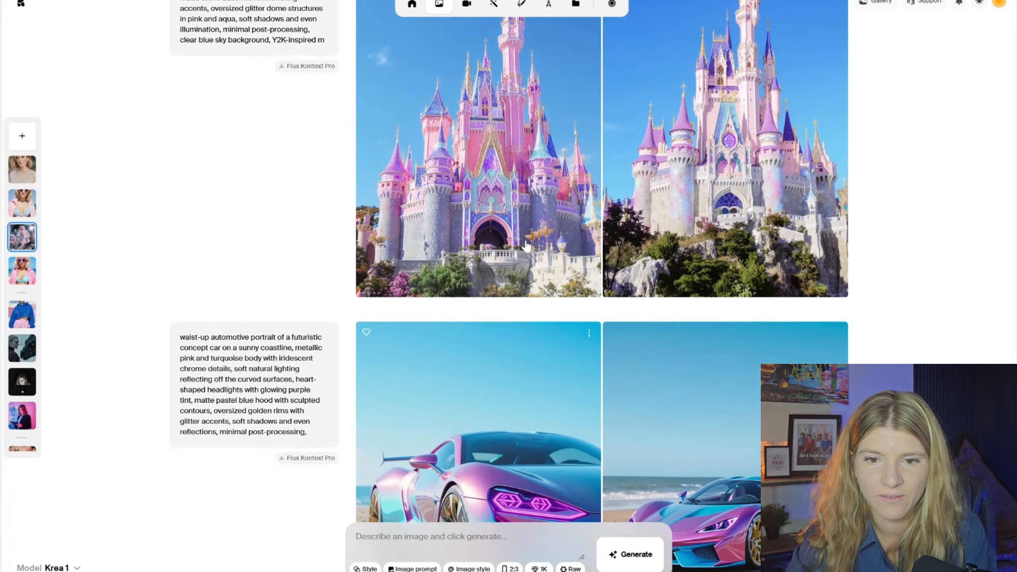
scroll(525, 246, down, 15)
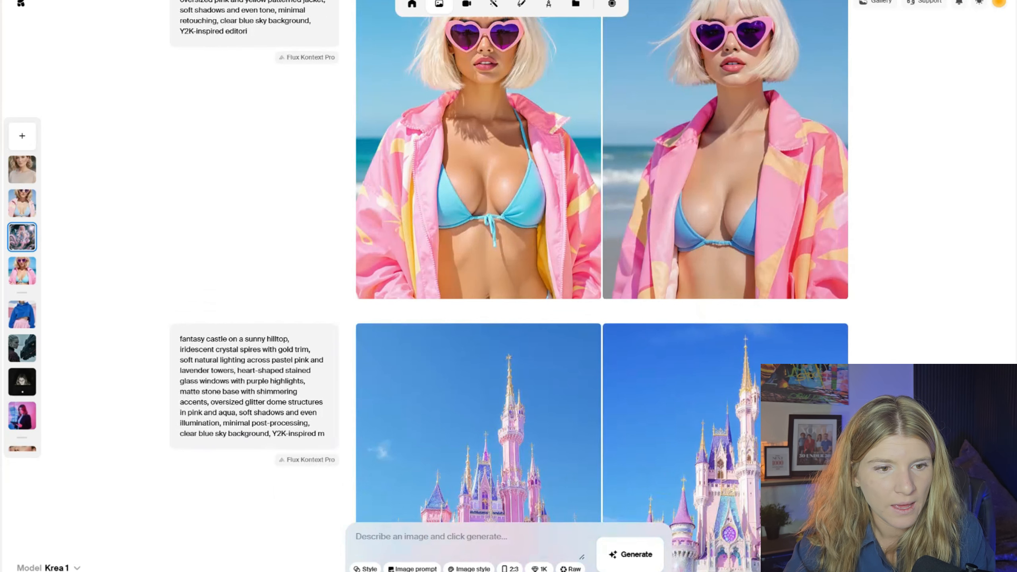
Start a new image session and add the private trained style whose cover shows the standing woman in a red dress.
click(22, 135)
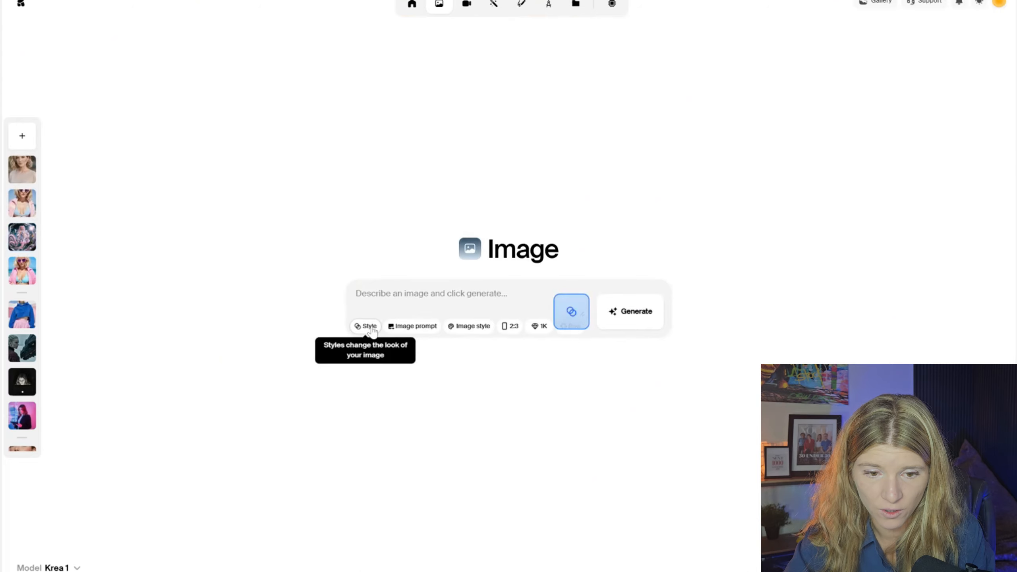
click(371, 328)
click(444, 195)
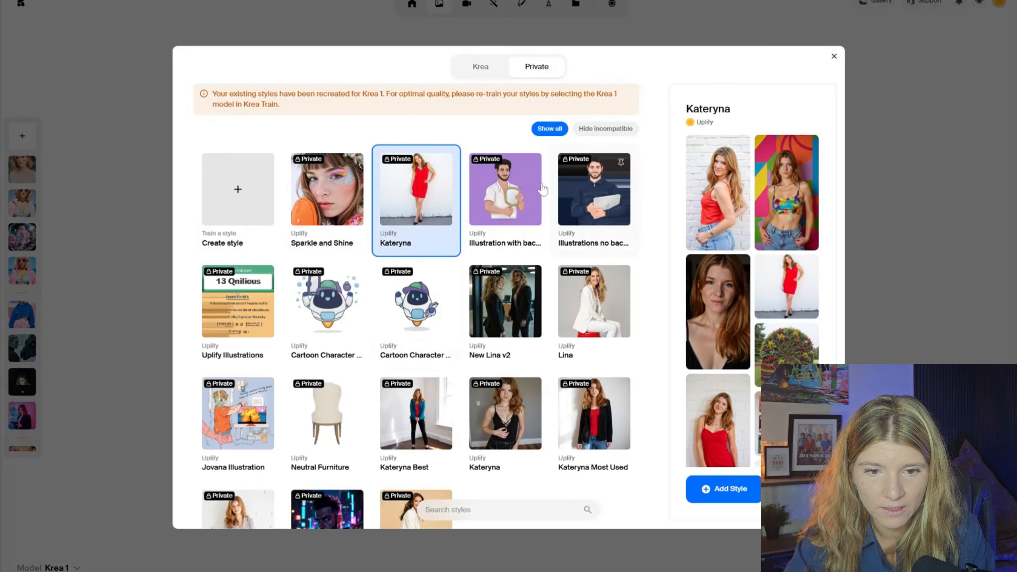
click(730, 489)
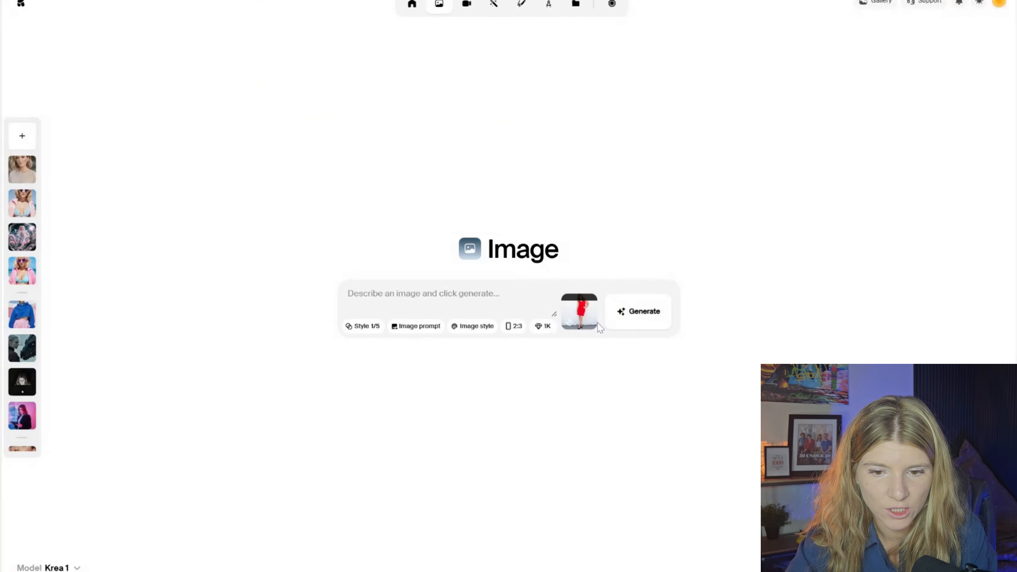
Add the beach portrait with the pink jacket and heart-shaped sunglasses as an image prompt.
click(476, 326)
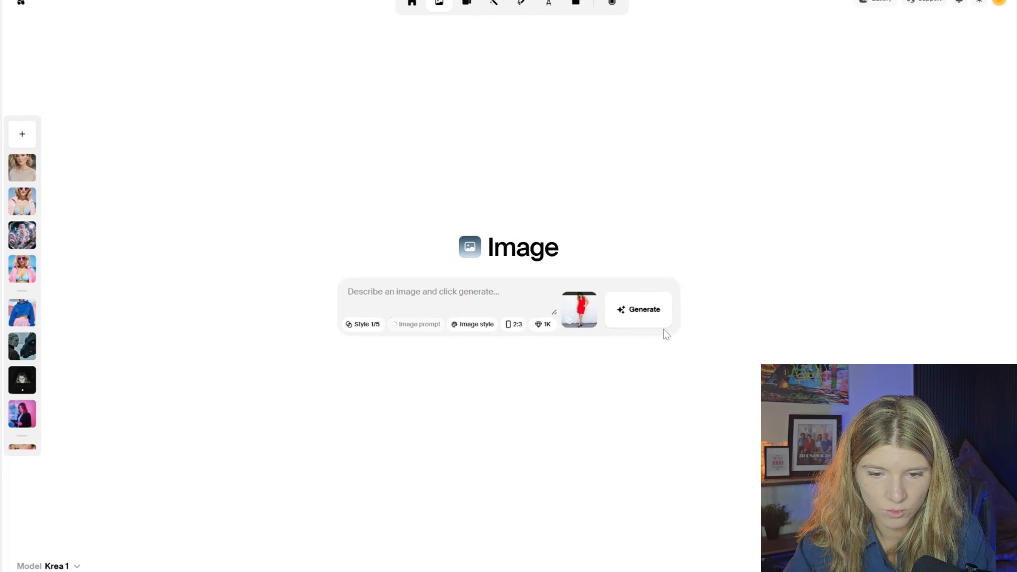
mouse_move(464, 331)
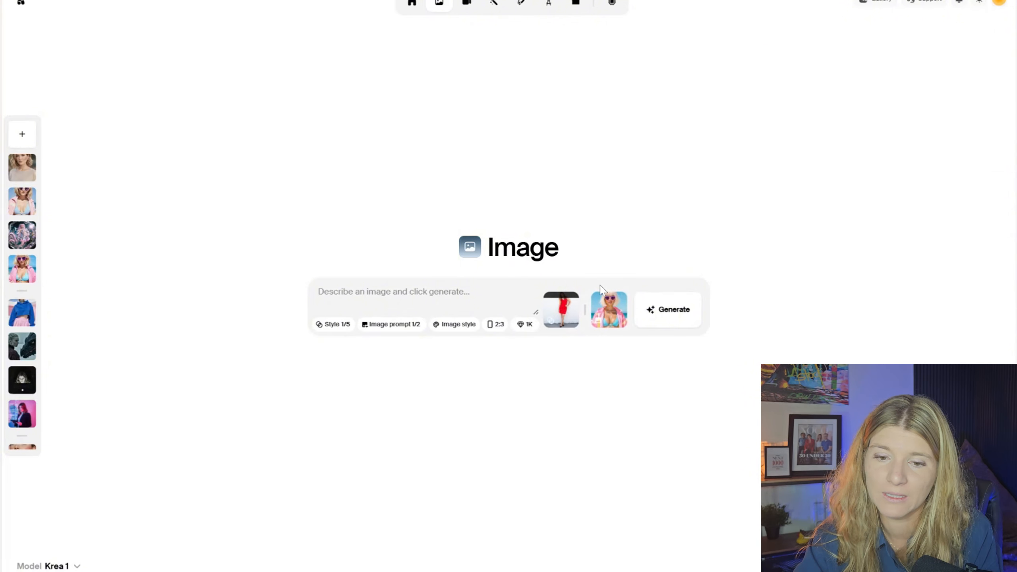
Set the output resolution to 4K for the image generation with the trained style and image prompt.
drag(573, 303, 570, 300)
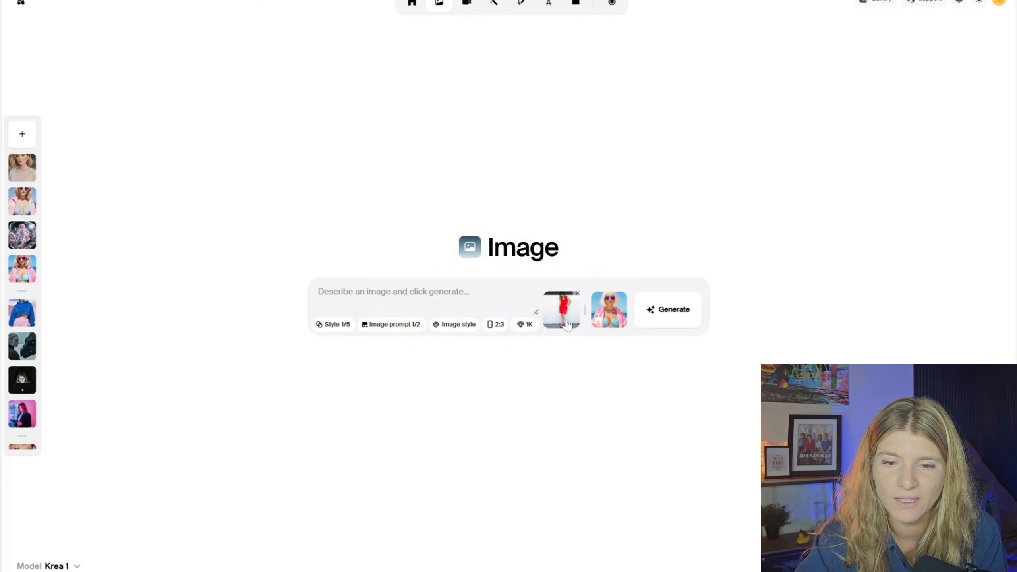
click(522, 324)
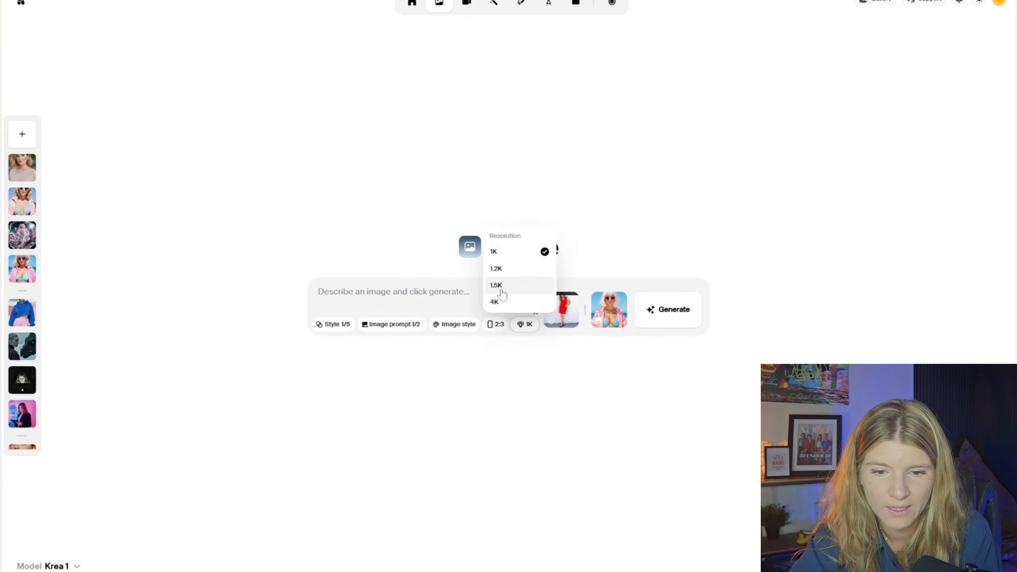
click(168, 500)
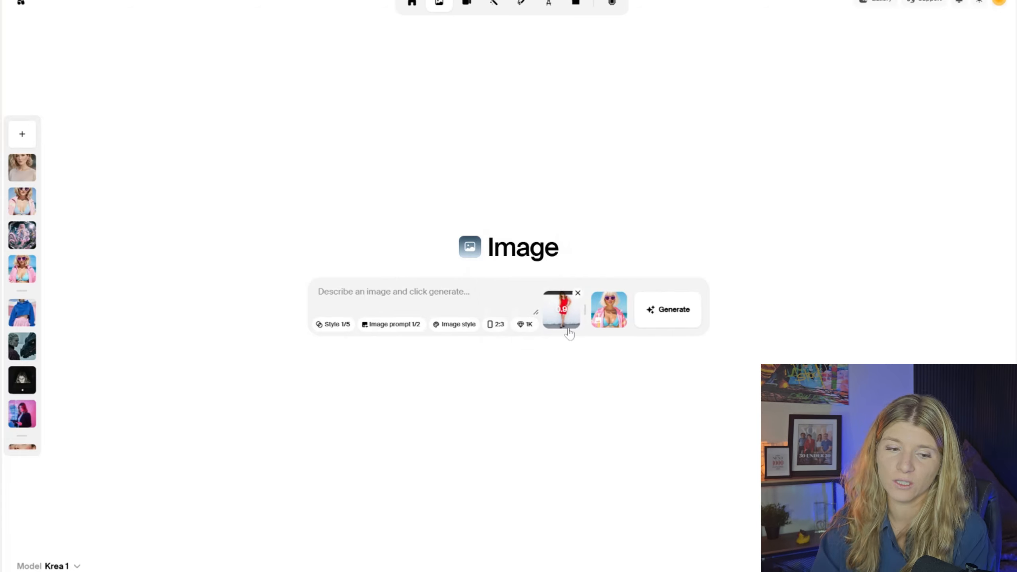
click(64, 565)
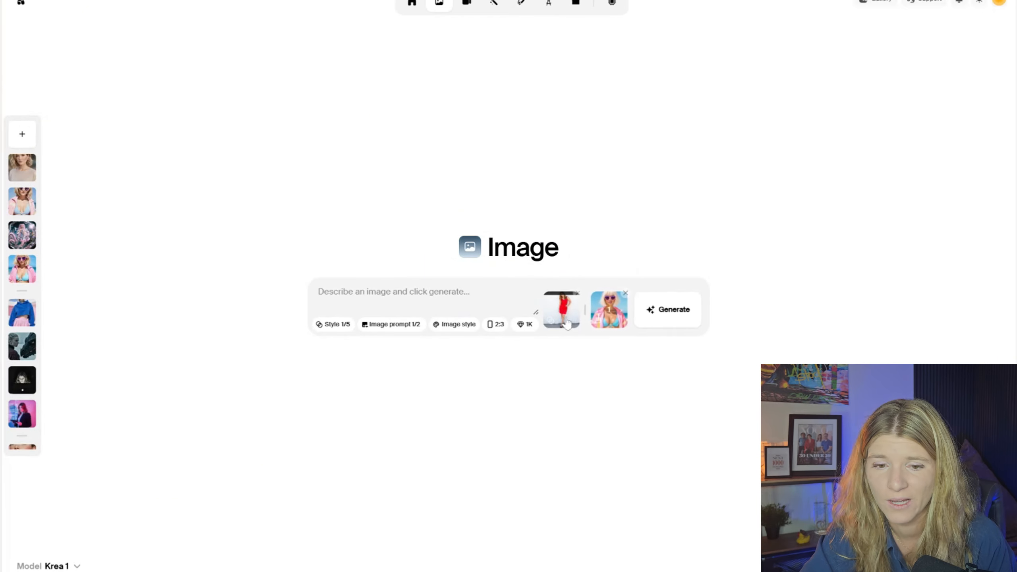
click(525, 324)
click(501, 301)
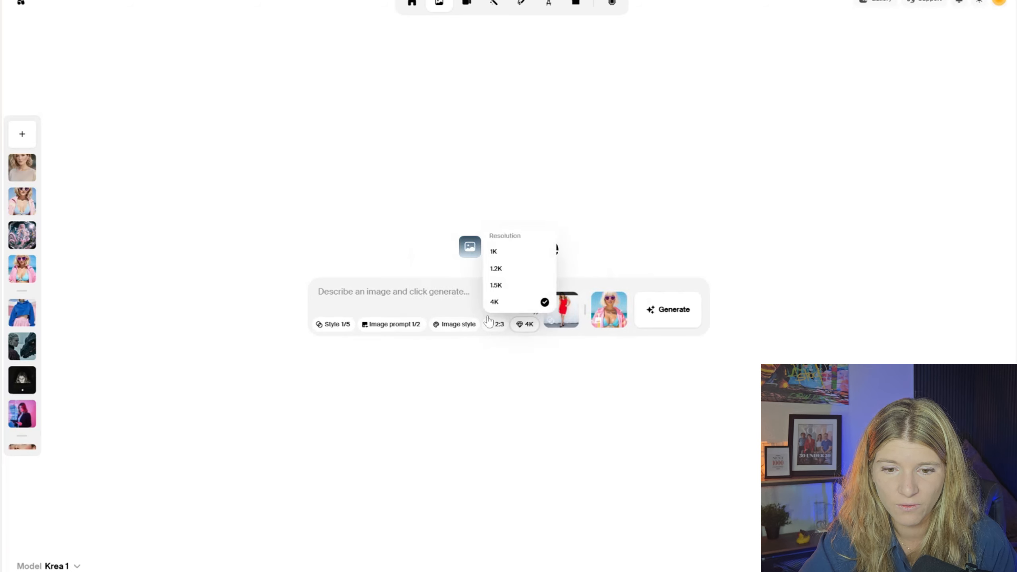
Keep the 2:3 aspect ratio and generate images from the trained style and beach image prompt without a text prompt.
click(499, 327)
click(501, 328)
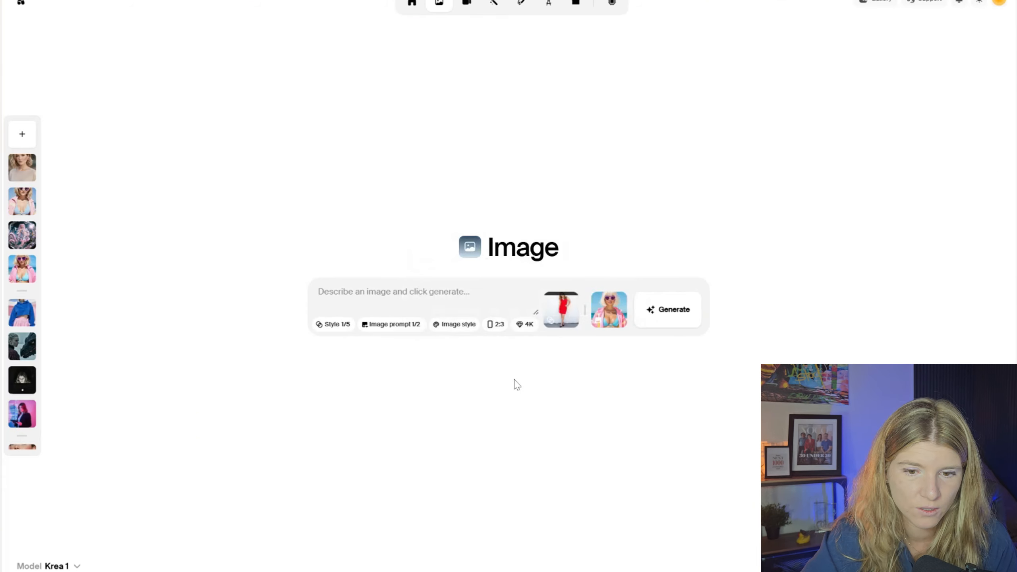
click(498, 329)
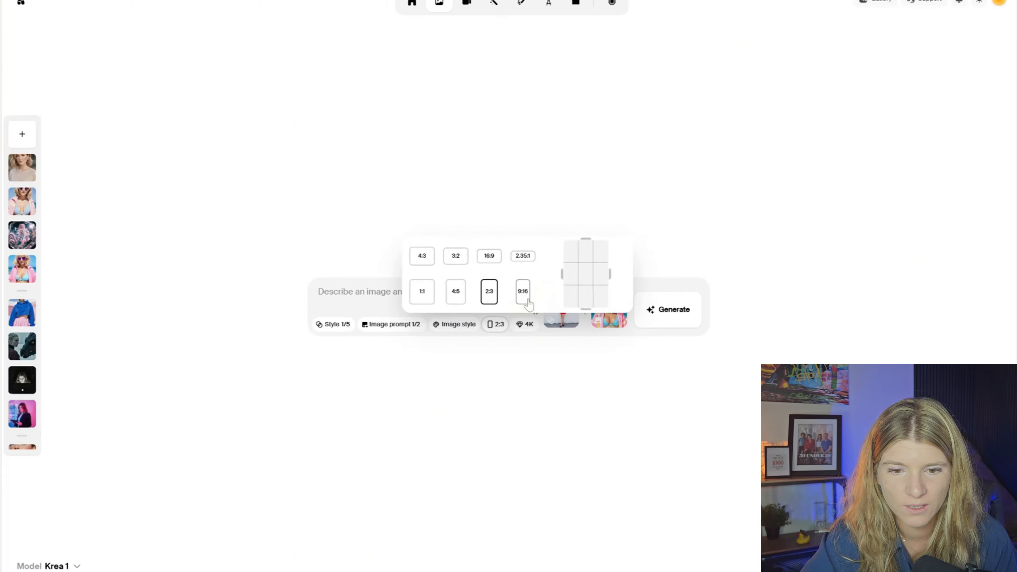
click(456, 334)
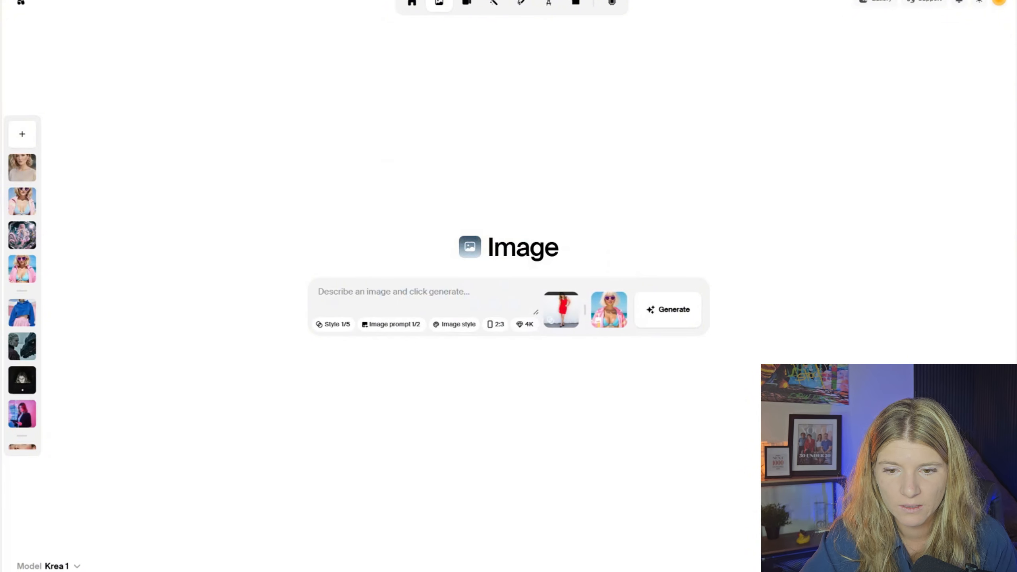
click(689, 313)
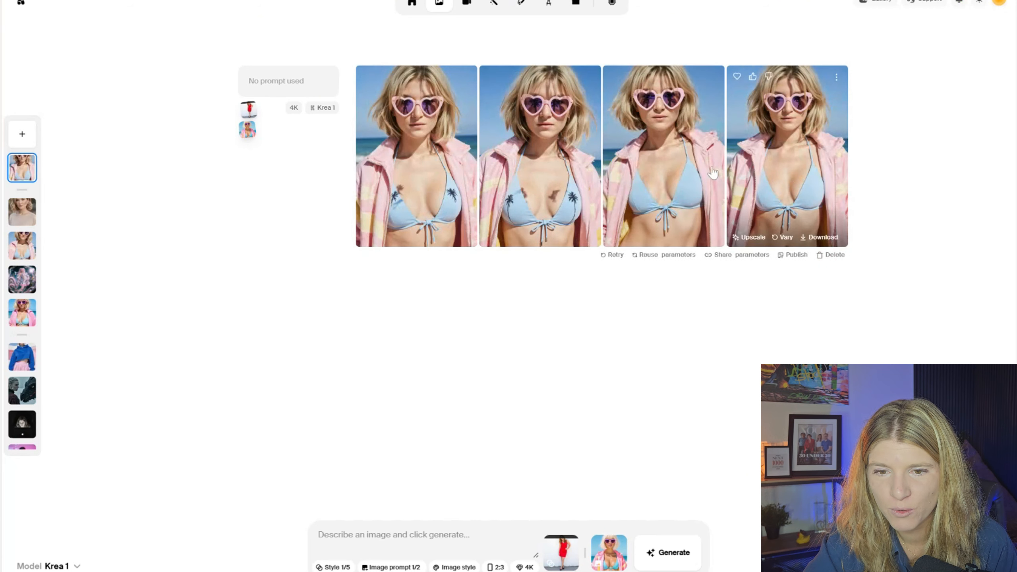
View the third and fourth generated beach portraits at full size to check their likeness and detail, and close the viewer.
click(692, 176)
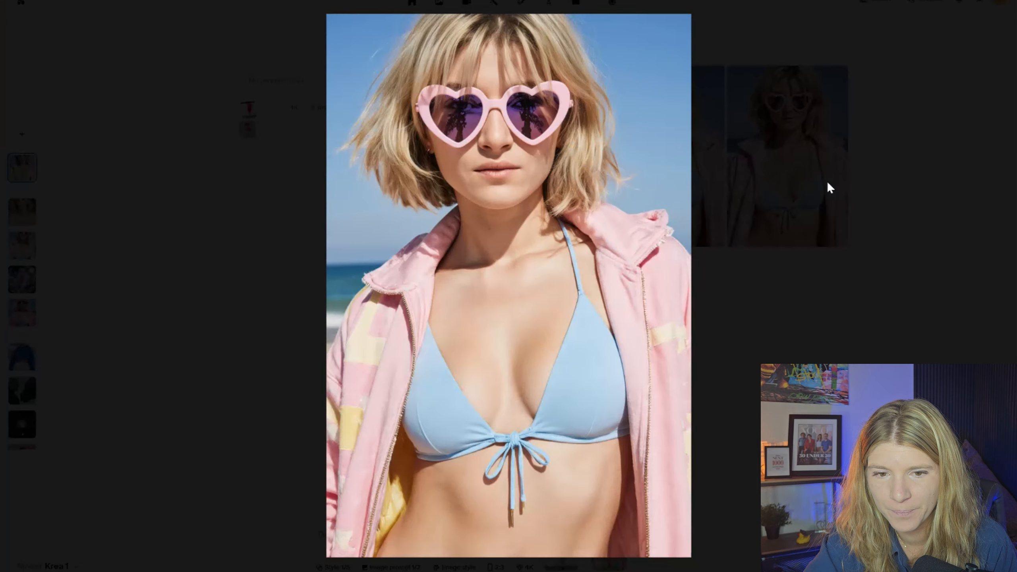
click(857, 296)
click(783, 179)
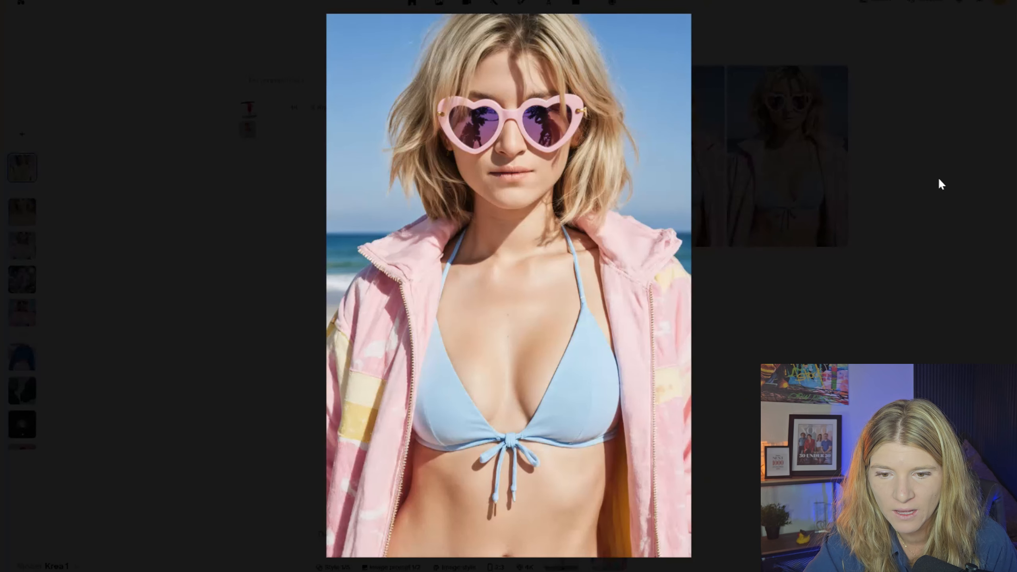
click(937, 177)
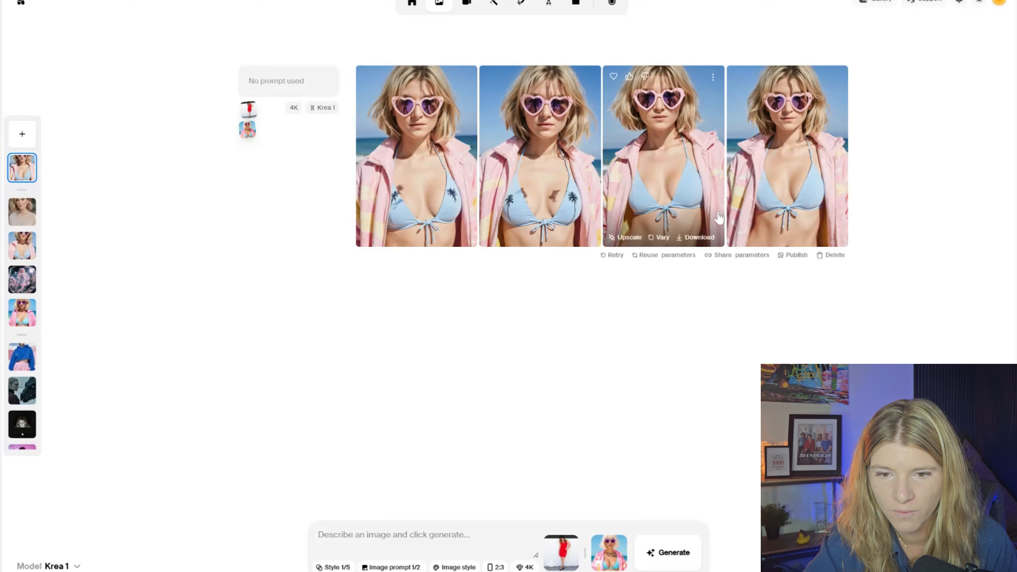
click(843, 180)
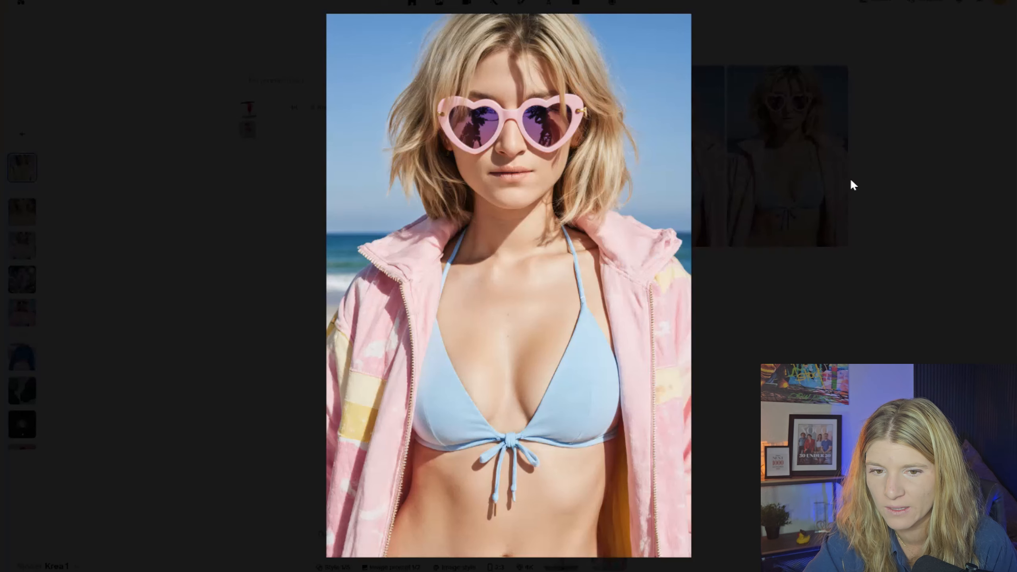
click(849, 326)
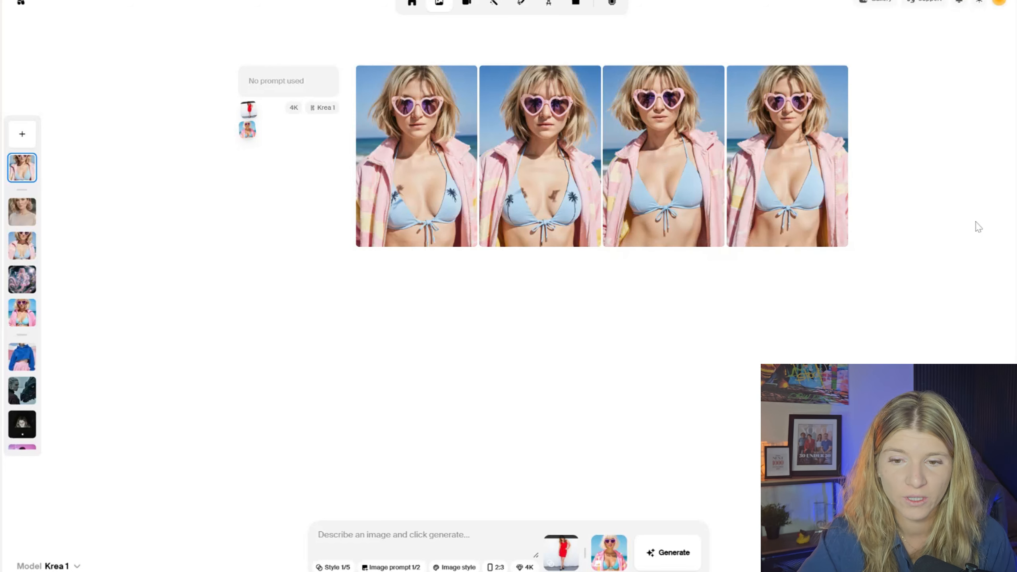
mouse_move(816, 229)
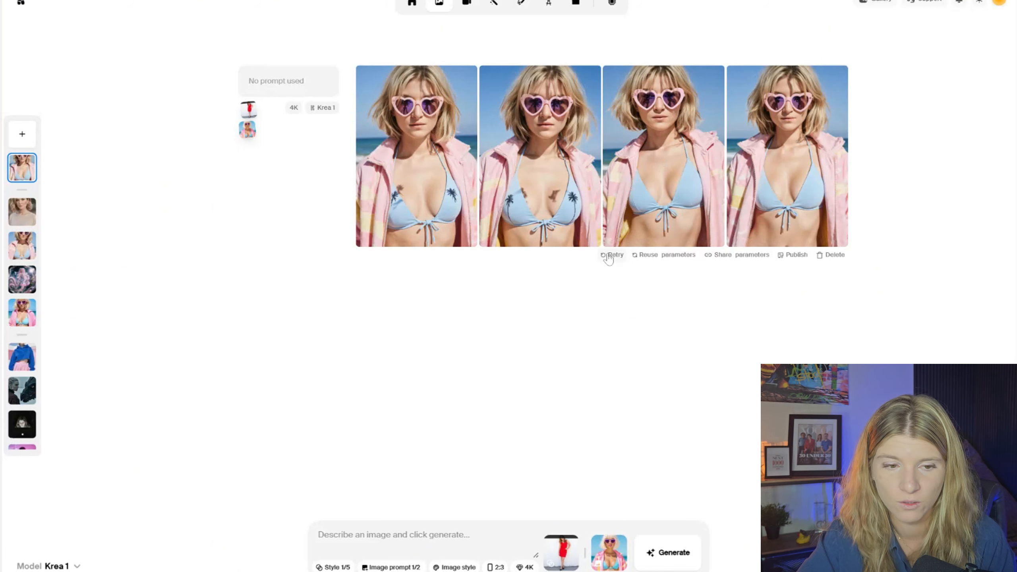
Look through the earlier beach and neon portrait sessions for comparison, and return to the newest session.
click(56, 249)
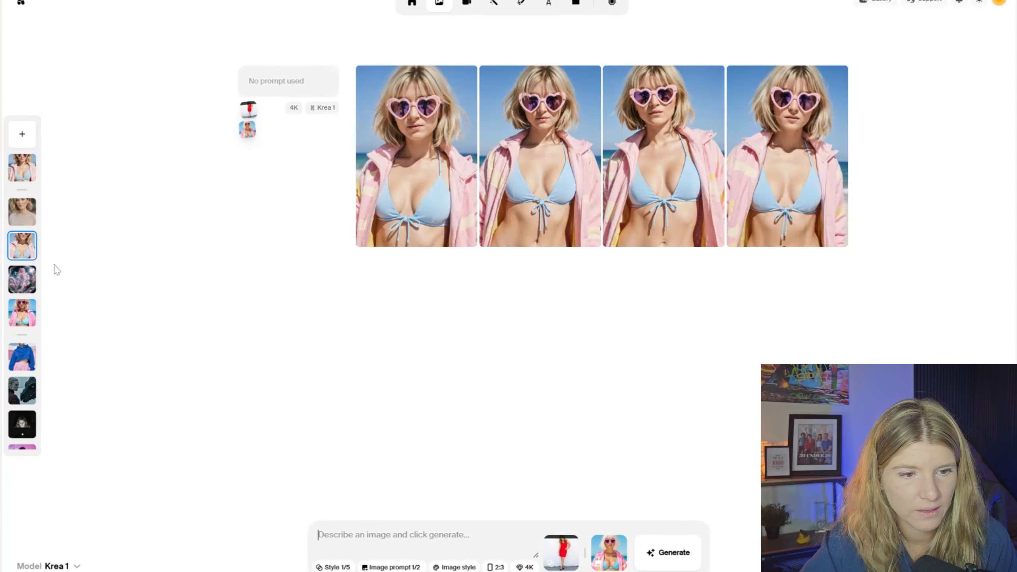
click(22, 219)
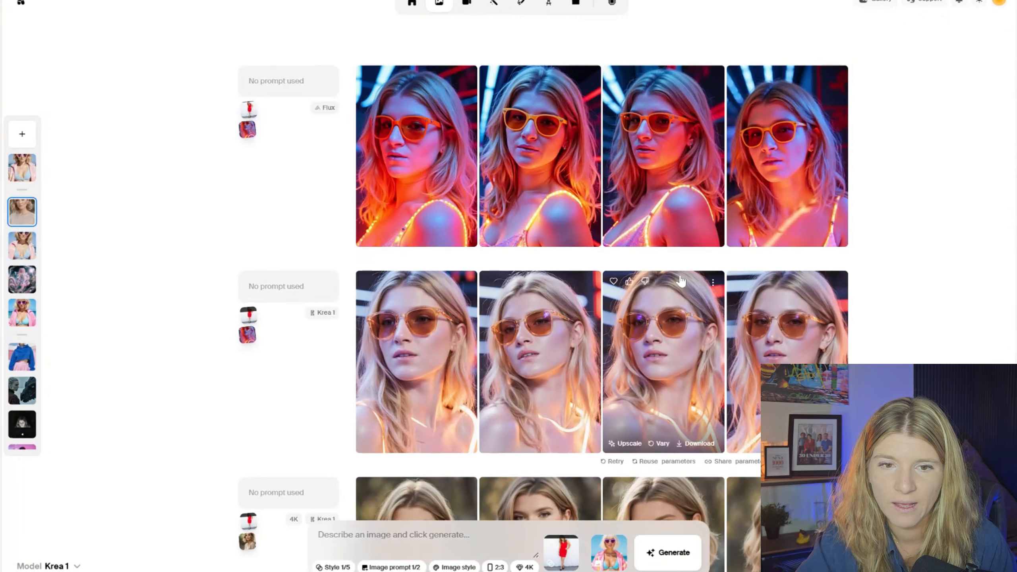
scroll(685, 222, down, 5)
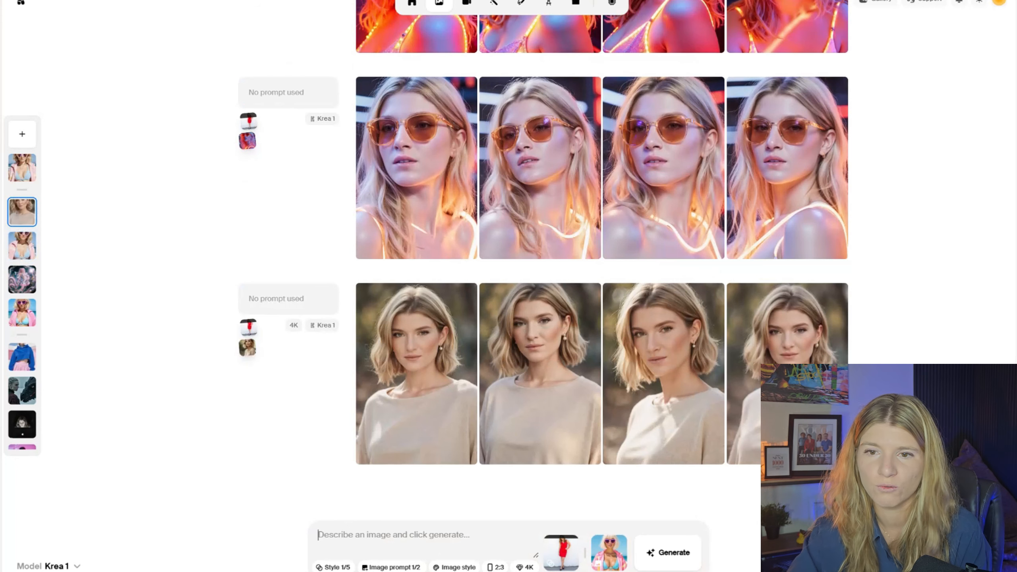
click(22, 167)
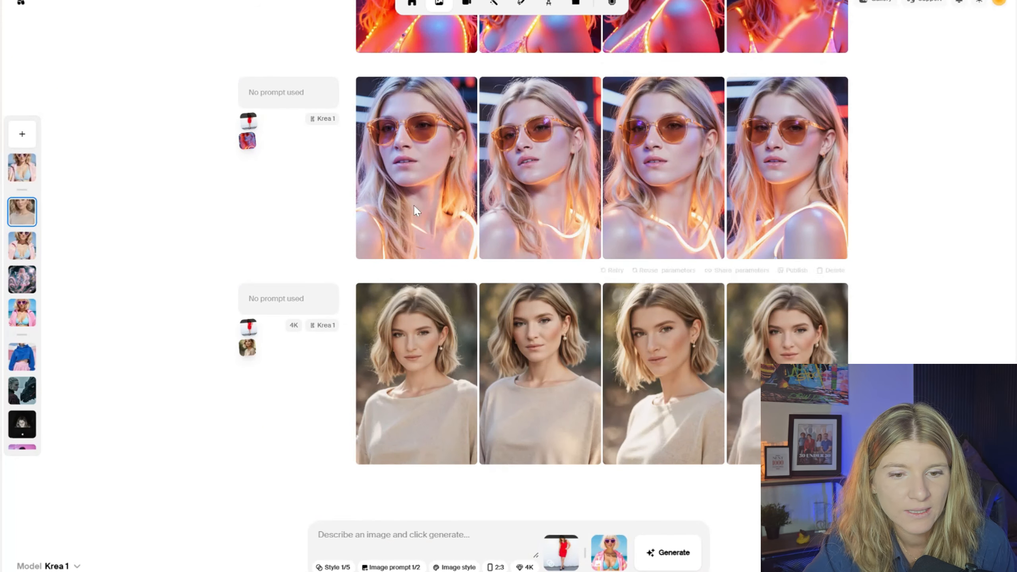
Replace the beach image prompt with the Pinterest portrait of the long-haired woman in a cream knitted sweater, and generate new images.
mouse_move(609, 560)
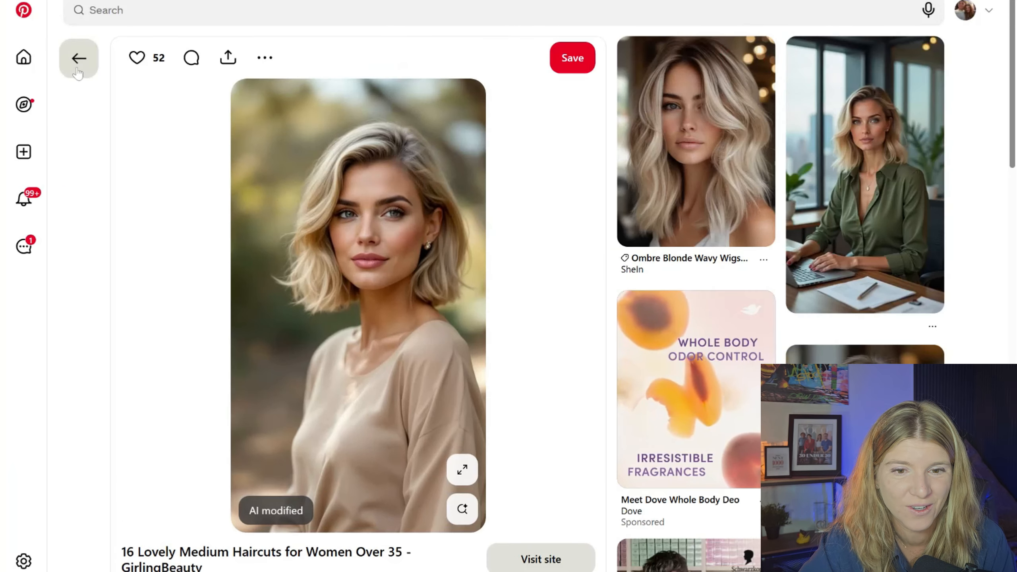
click(78, 71)
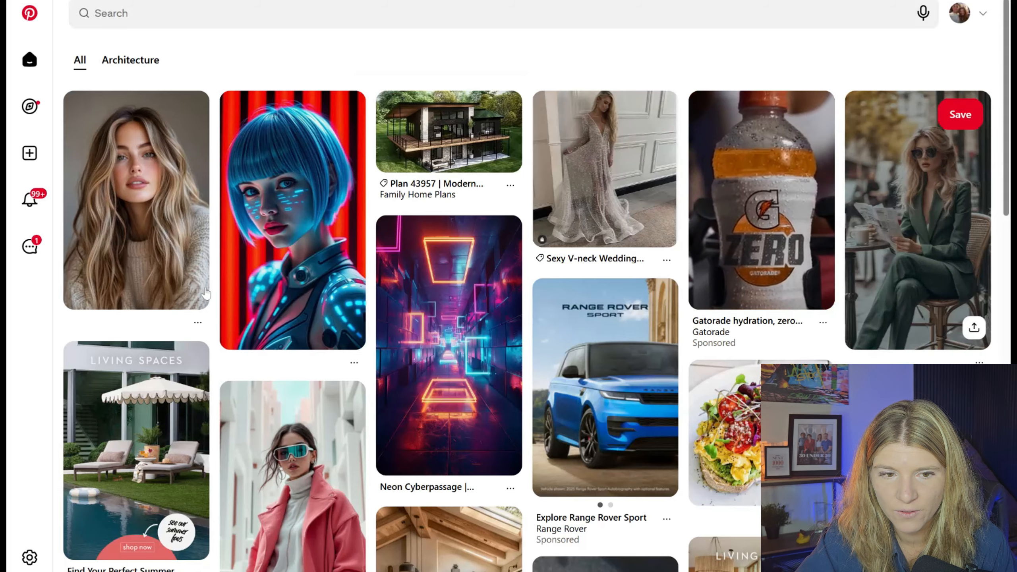
click(174, 219)
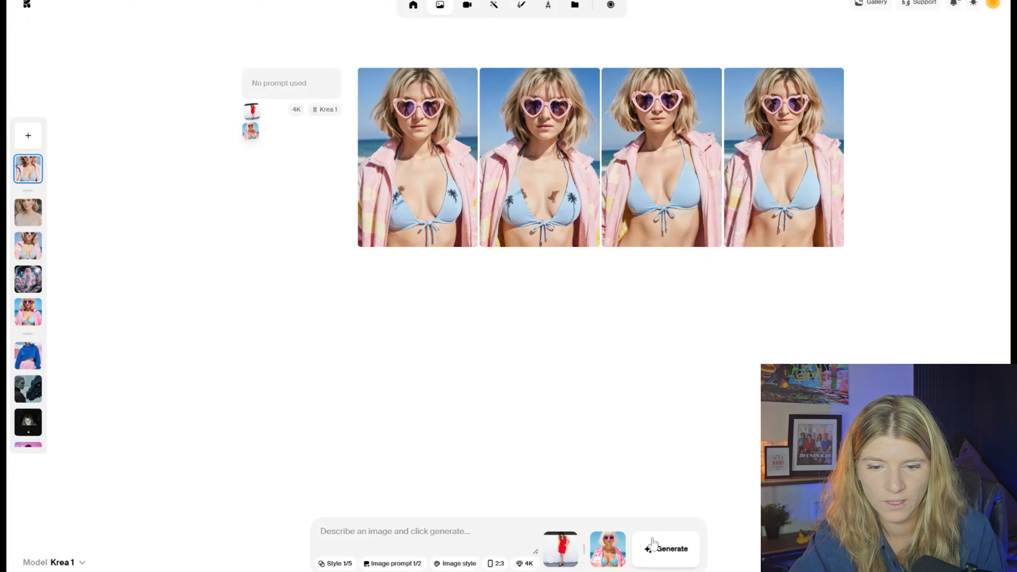
click(623, 532)
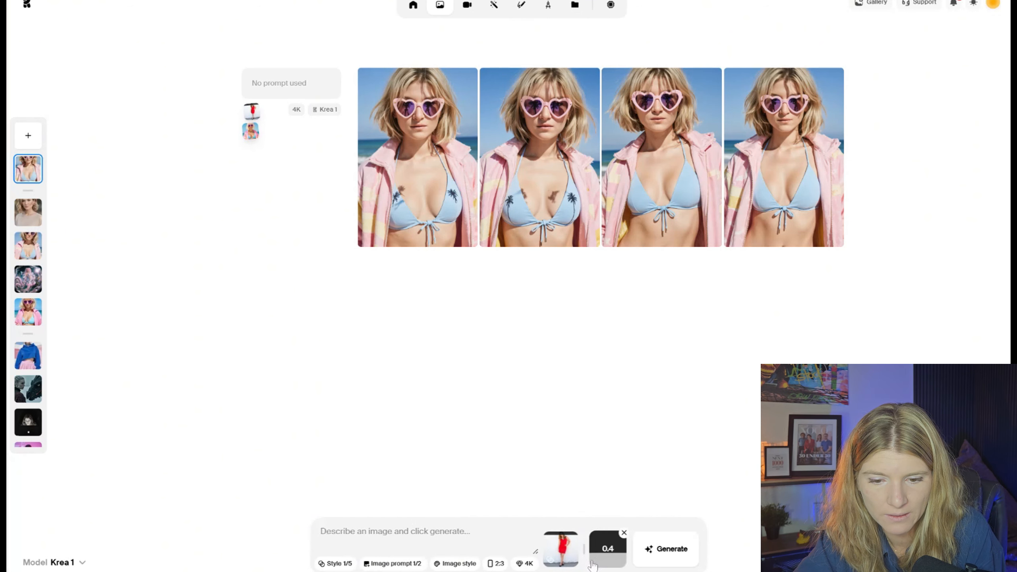
click(675, 553)
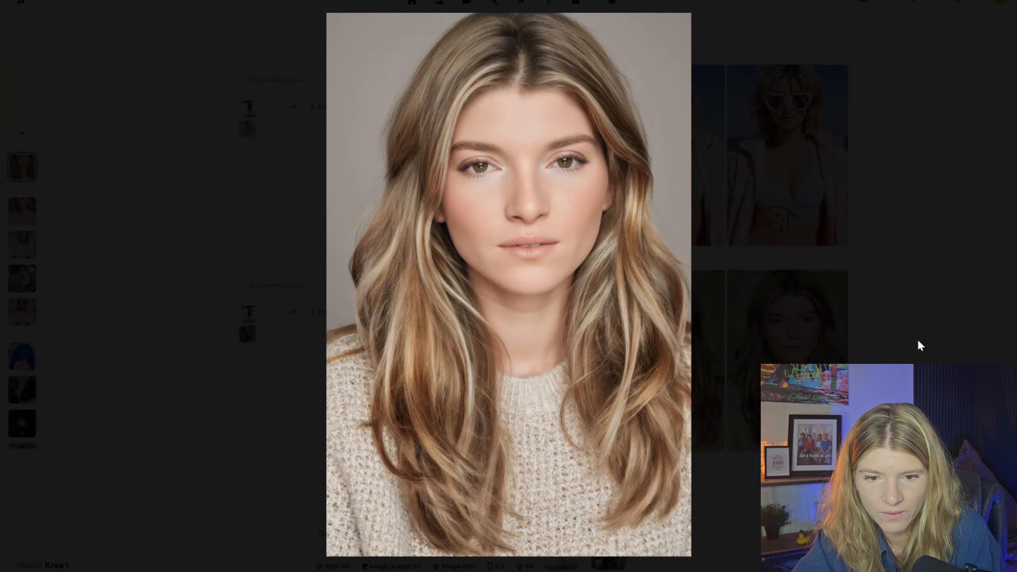
View the new long-haired sweater portraits one after another at full size to examine their likeness, and close the viewer.
click(917, 338)
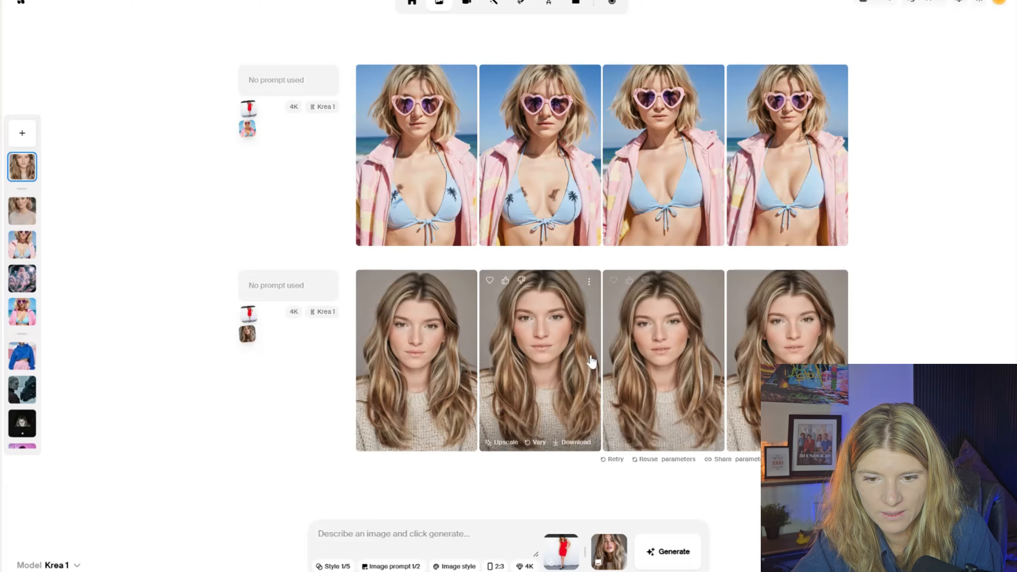
click(657, 370)
click(955, 337)
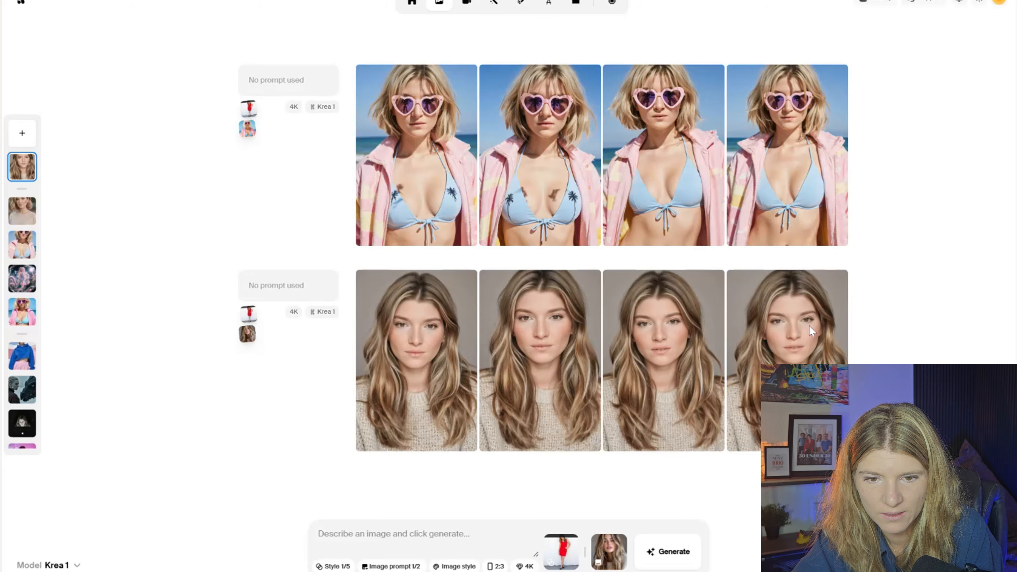
click(443, 366)
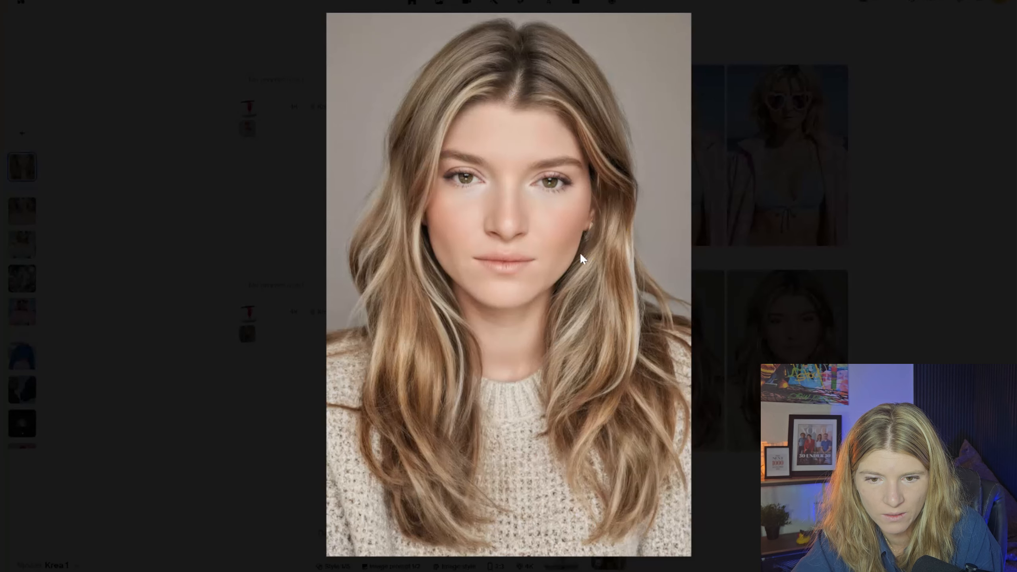
click(878, 305)
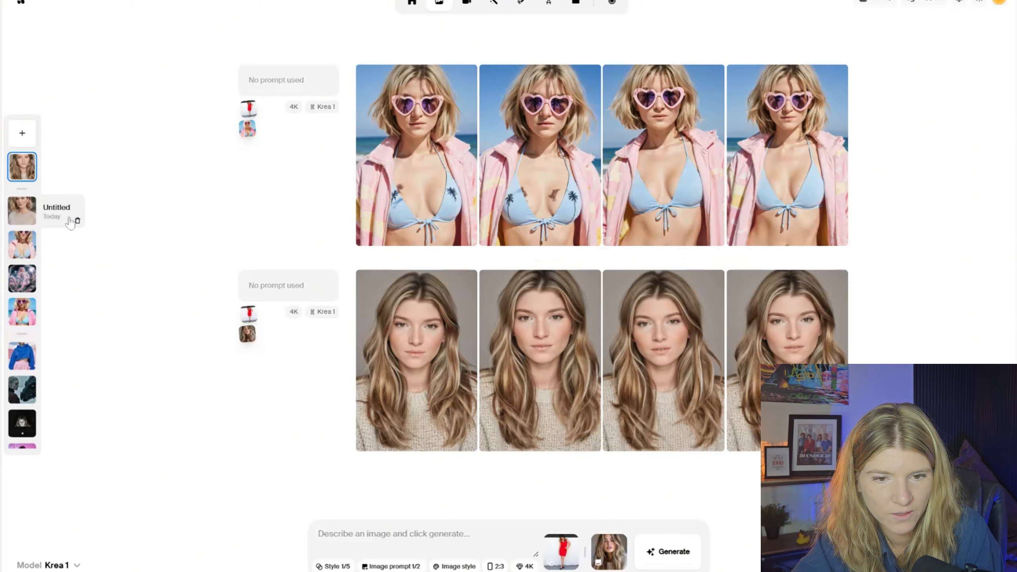
Reopen the earlier neon portrait session and view its Krea 1 portraits with orange sunglasses at full size.
click(22, 210)
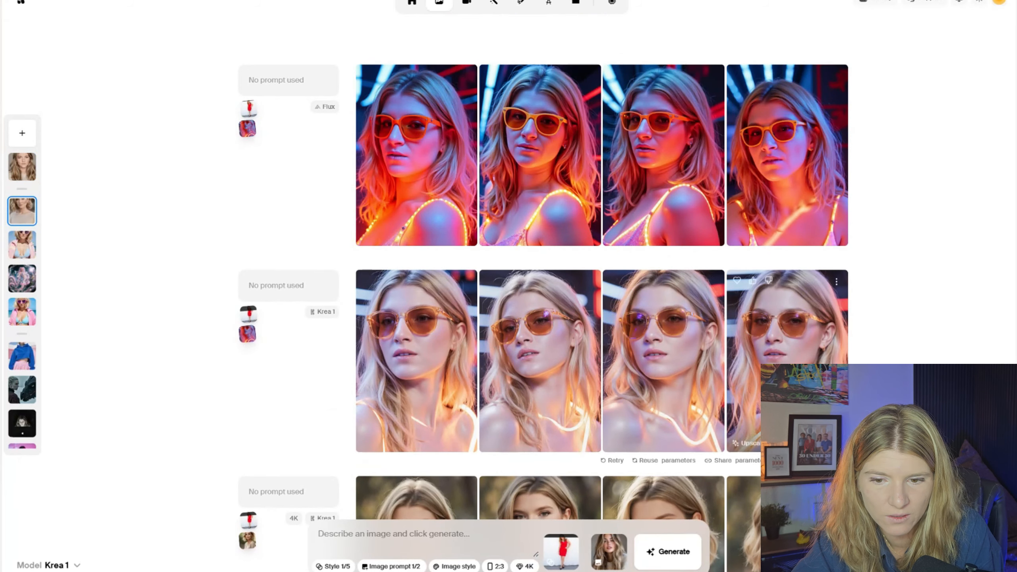
click(538, 380)
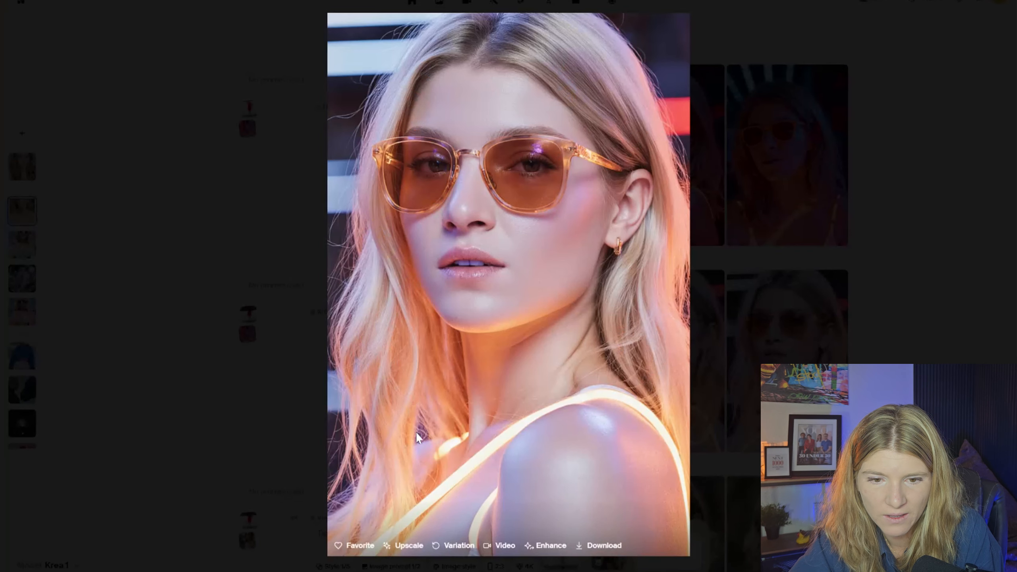
key(Escape)
click(561, 390)
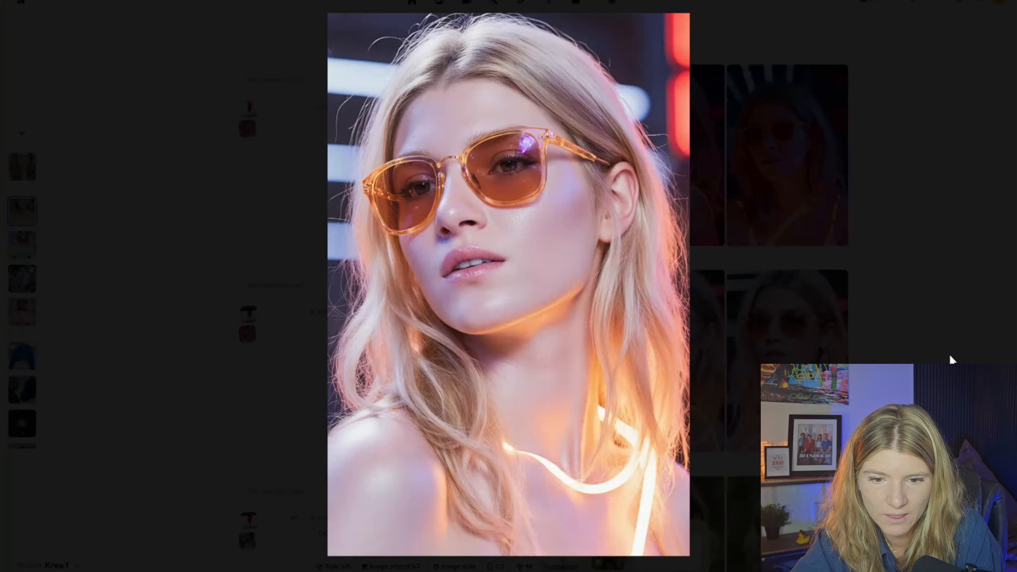
click(936, 352)
View the 4K Krea 1 portraits of the short-haired woman in a beige sweater at full size, and close the viewer.
scroll(698, 387, down, 5)
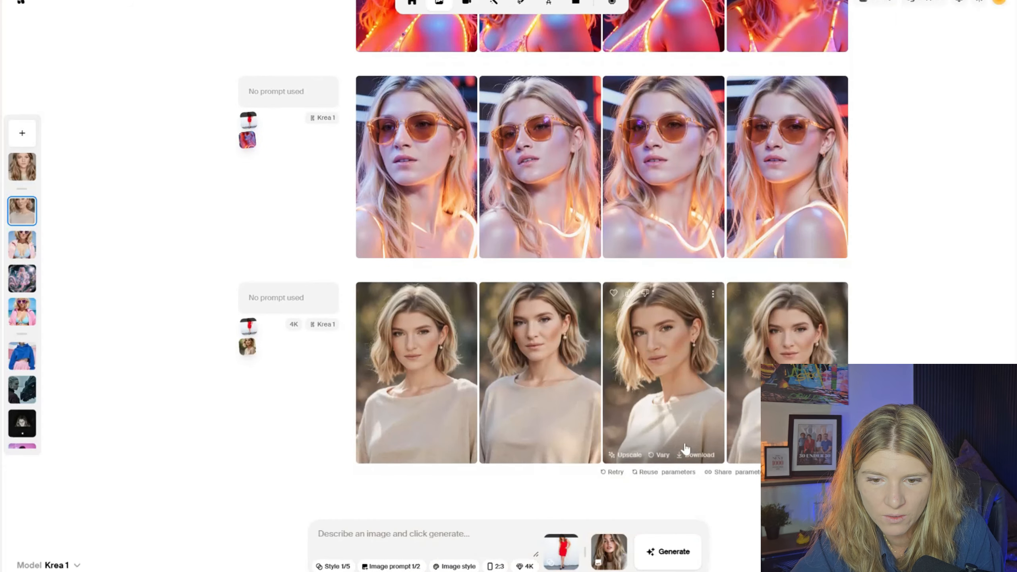
click(699, 387)
key(Right)
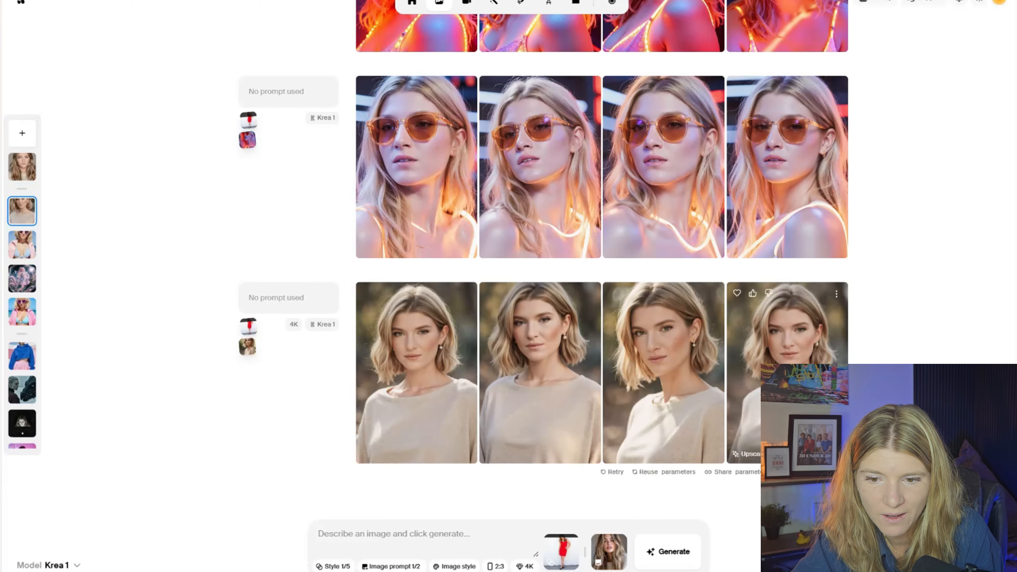
key(Right)
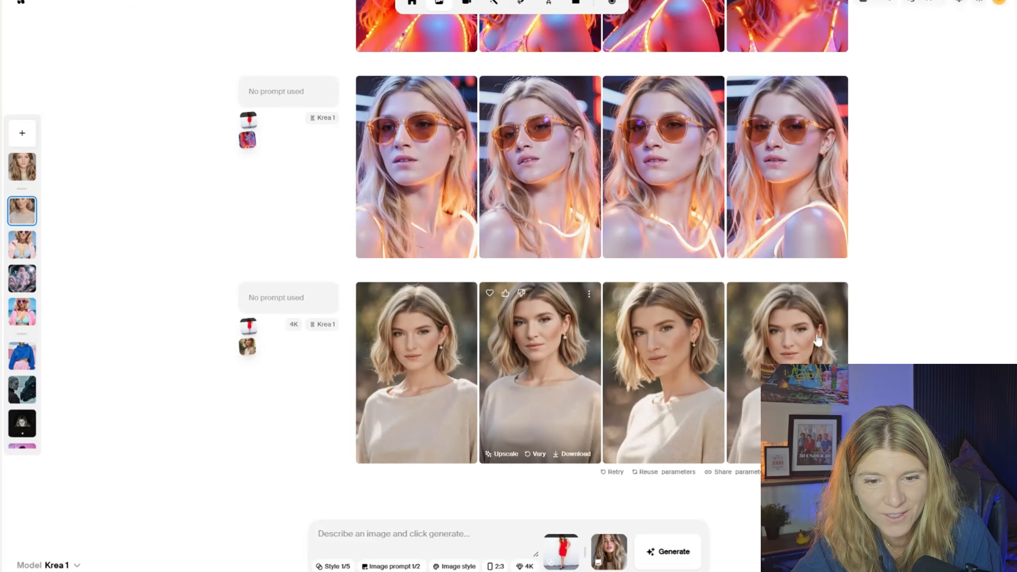
key(Escape)
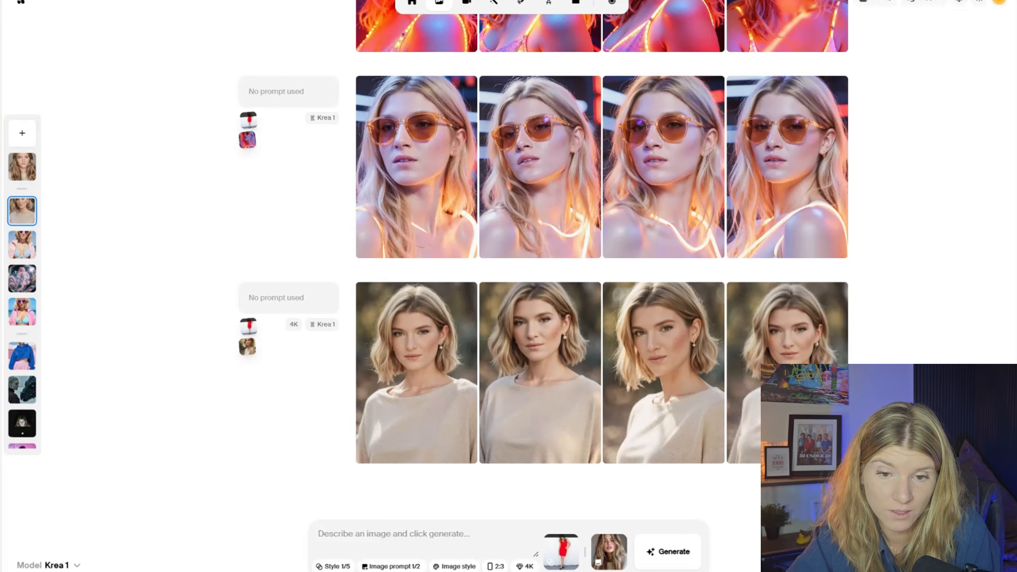
Open the earlier session with the worm's-eye fisheye prompt and look over its Krea 1 and Flux results.
scroll(600, 280, up, 3)
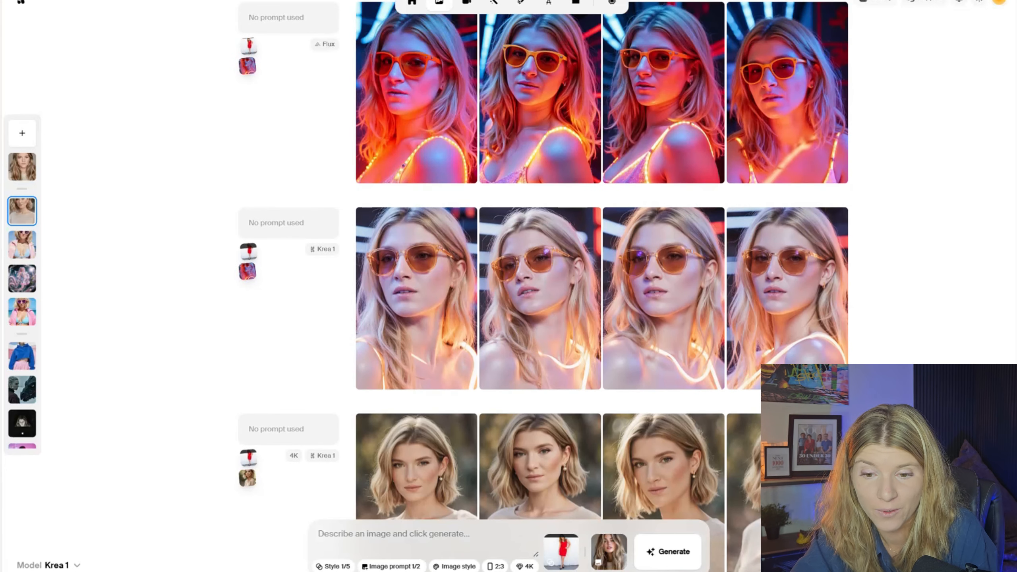
scroll(600, 280, down, 3)
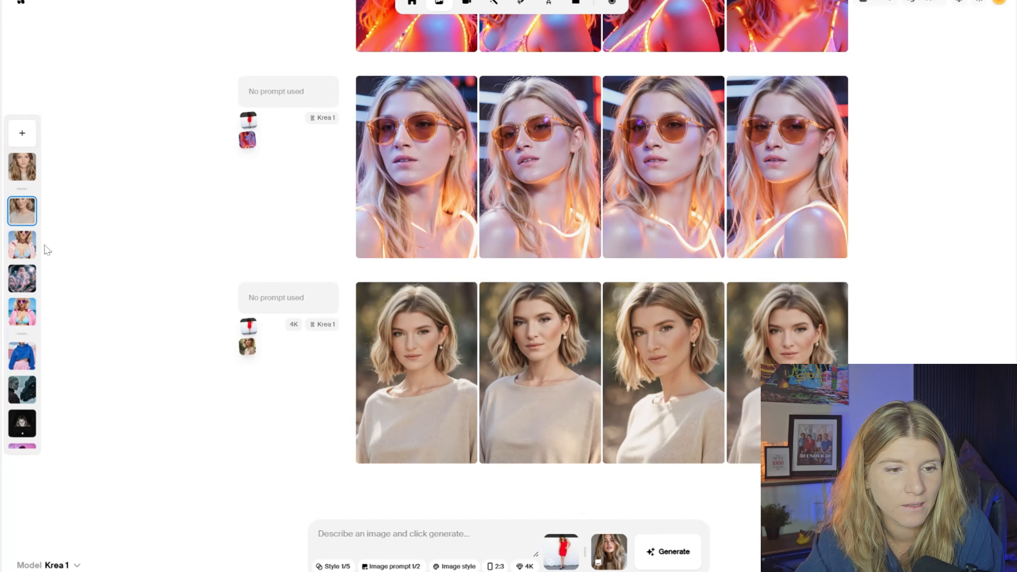
click(21, 279)
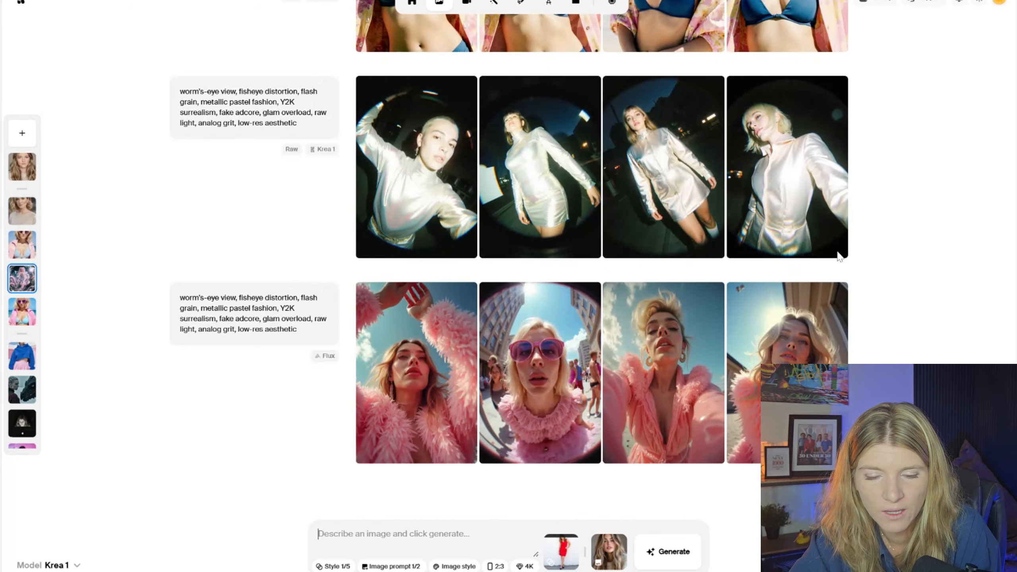
scroll(680, 290, up, 8)
scroll(681, 290, down, 6)
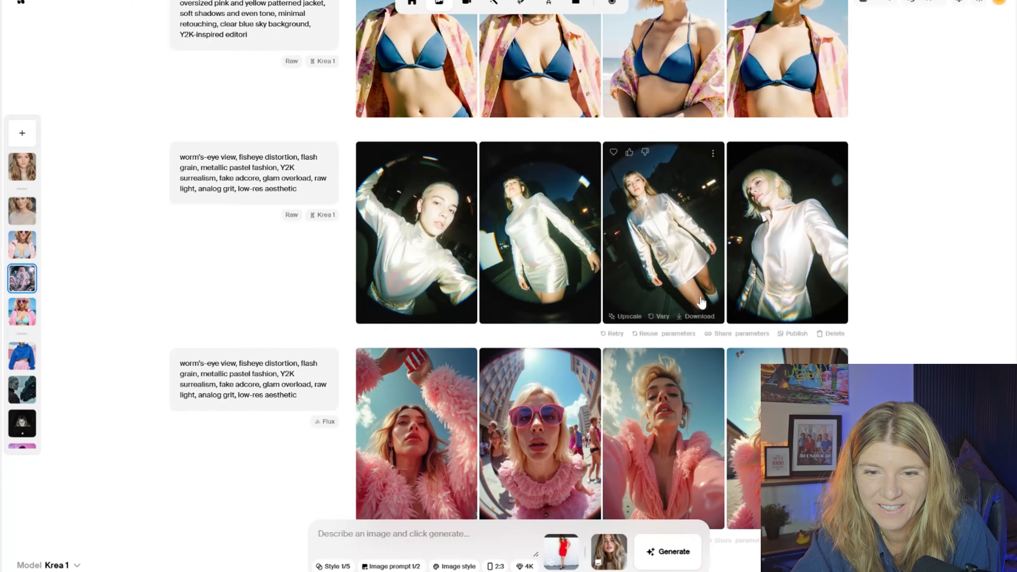
View the Krea 1 fisheye night shots of models in silver-white outfits one after another at full size, and close the viewer.
click(424, 265)
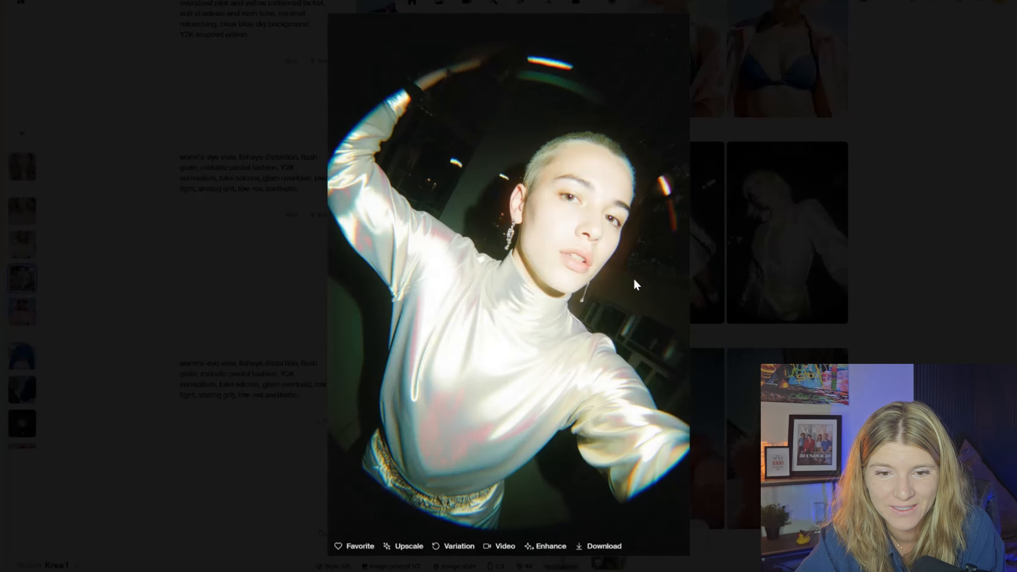
click(751, 300)
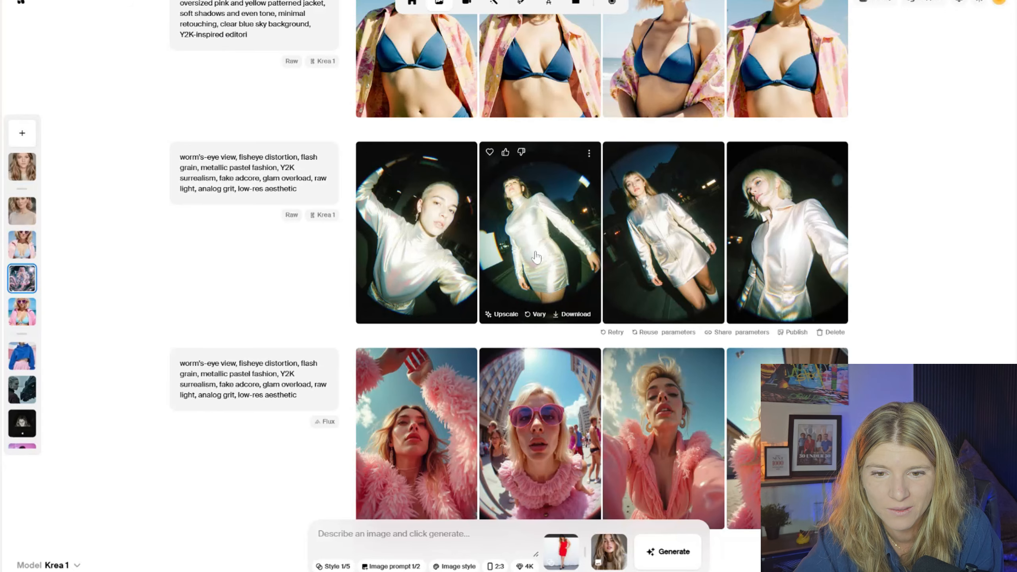
click(769, 264)
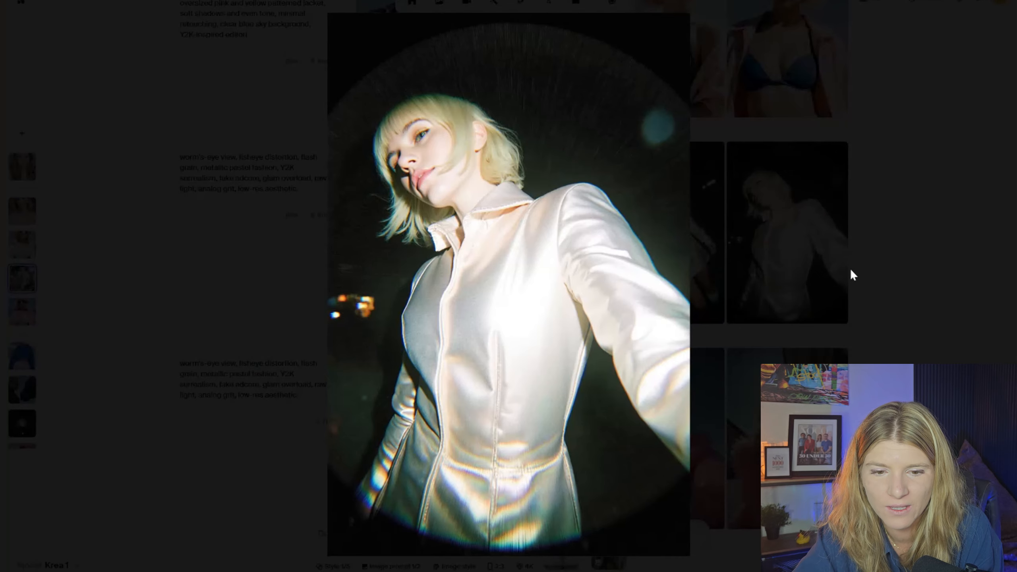
click(850, 268)
click(621, 229)
click(834, 242)
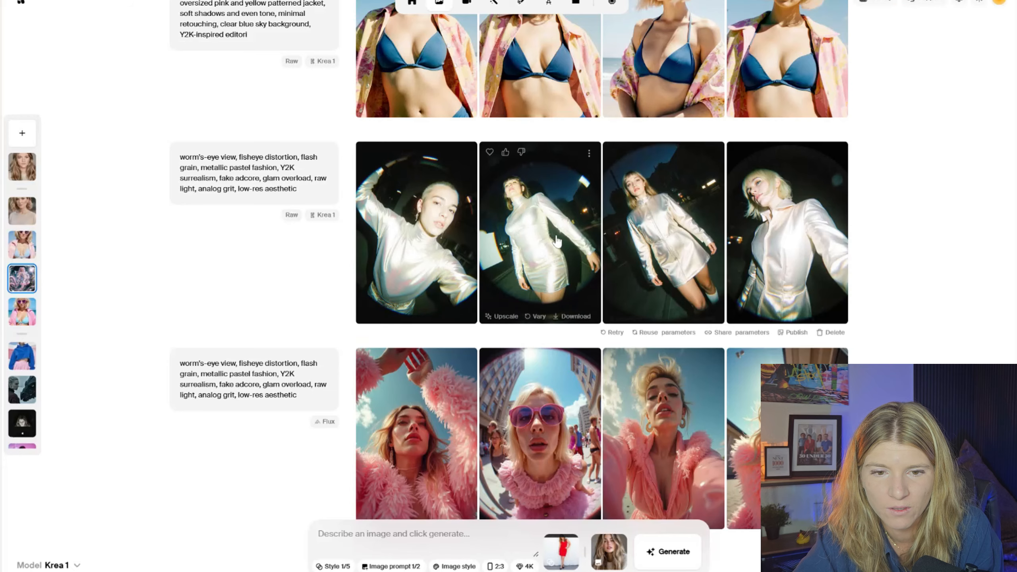
click(556, 240)
click(896, 237)
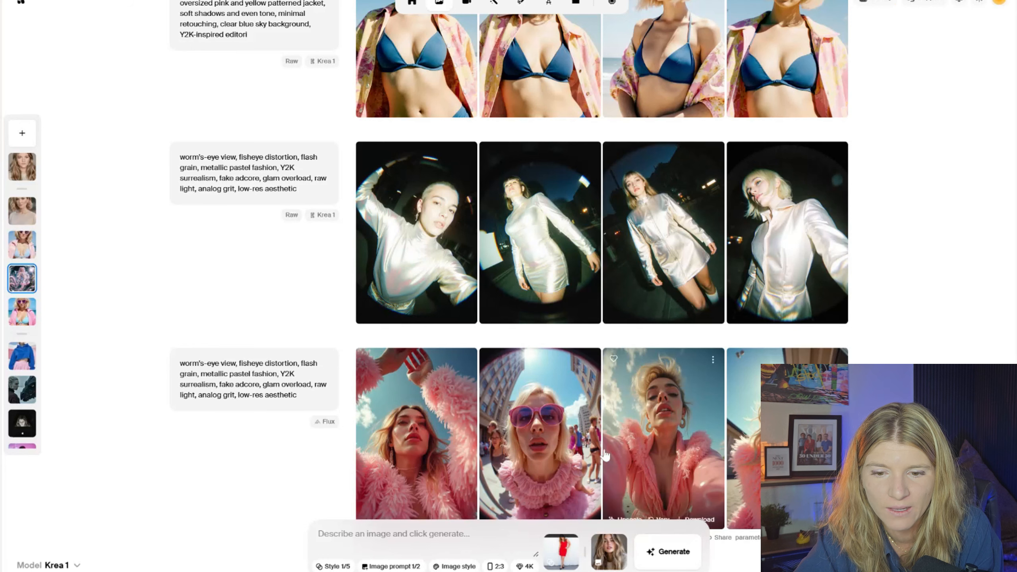
View the Flux images of the woman in pink sunglasses and the woman in the pink feathered jacket at full size.
click(543, 443)
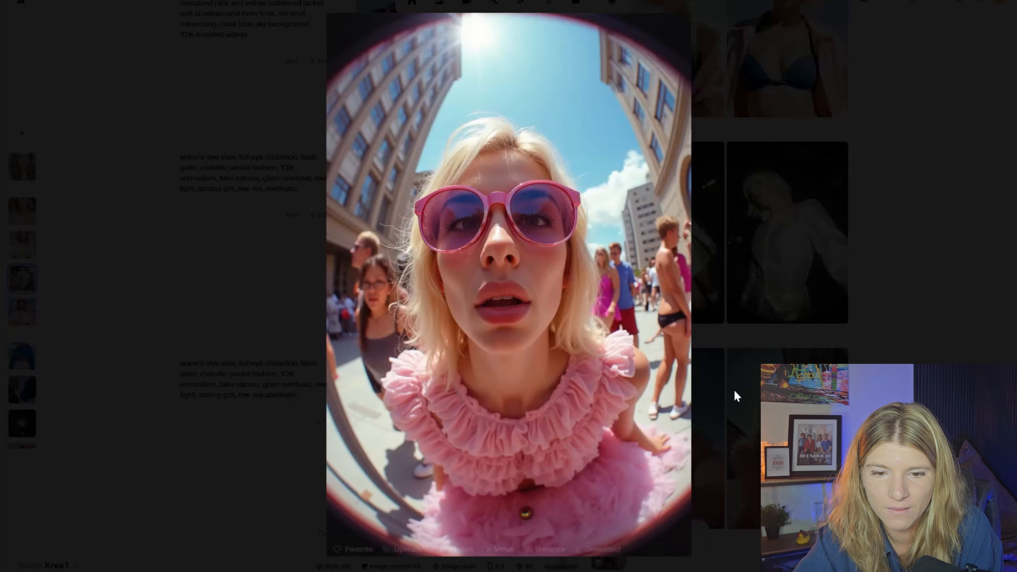
click(849, 361)
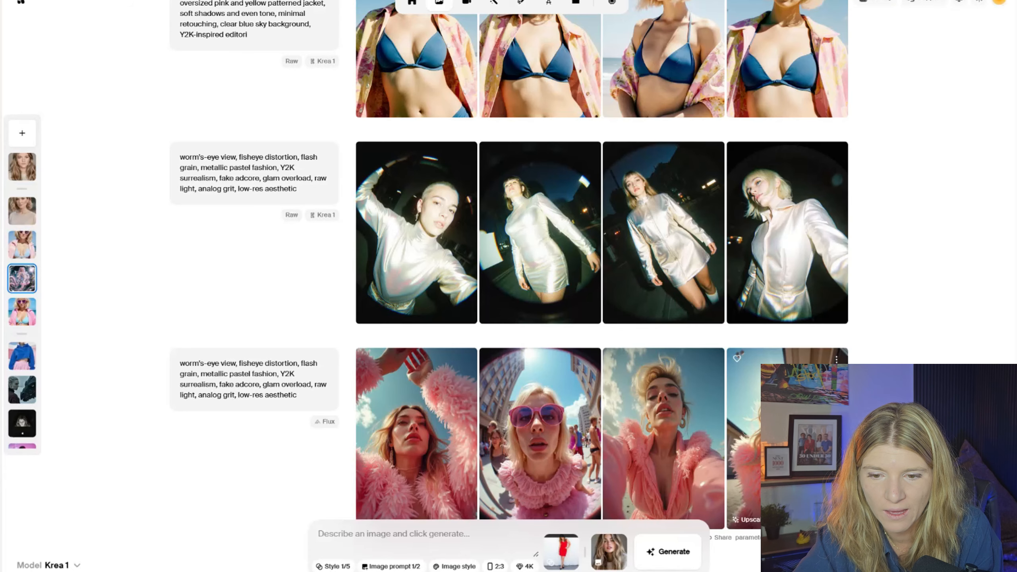
click(693, 459)
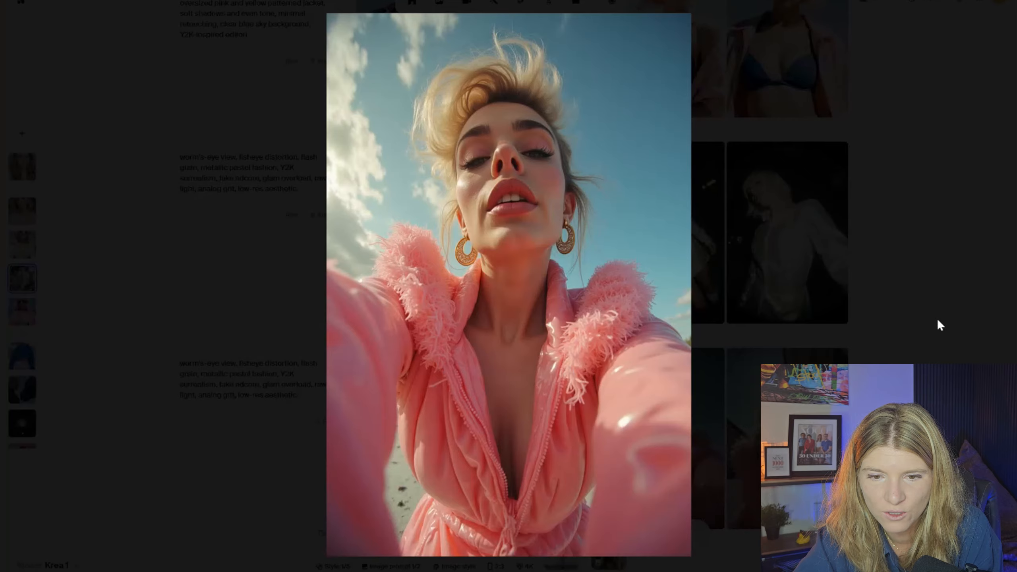
click(896, 310)
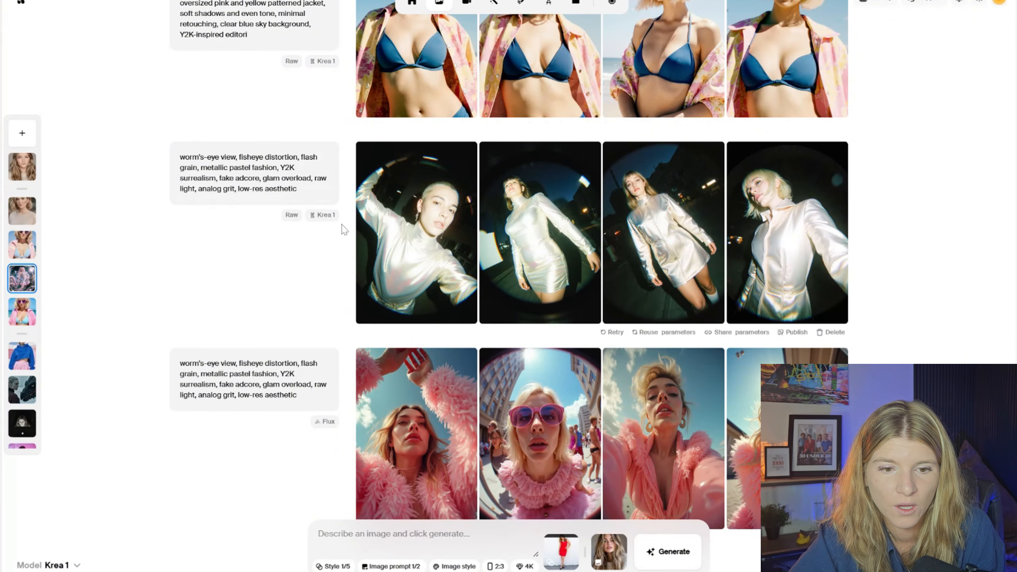
Compare the Flux pink-sunglasses image with the Krea 1 shaved-head image at full size, and close the viewer.
click(560, 439)
click(902, 283)
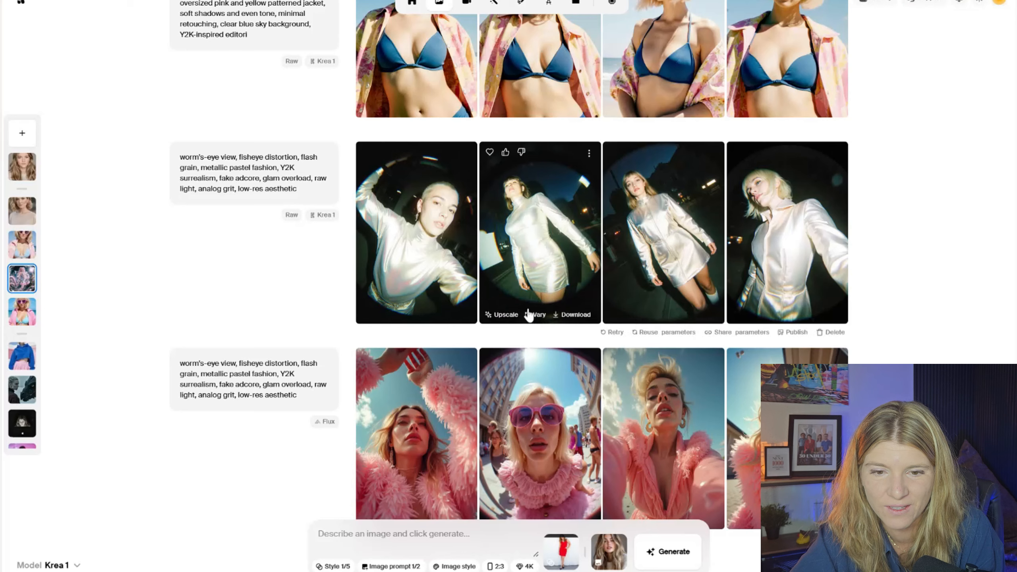
click(454, 283)
click(942, 280)
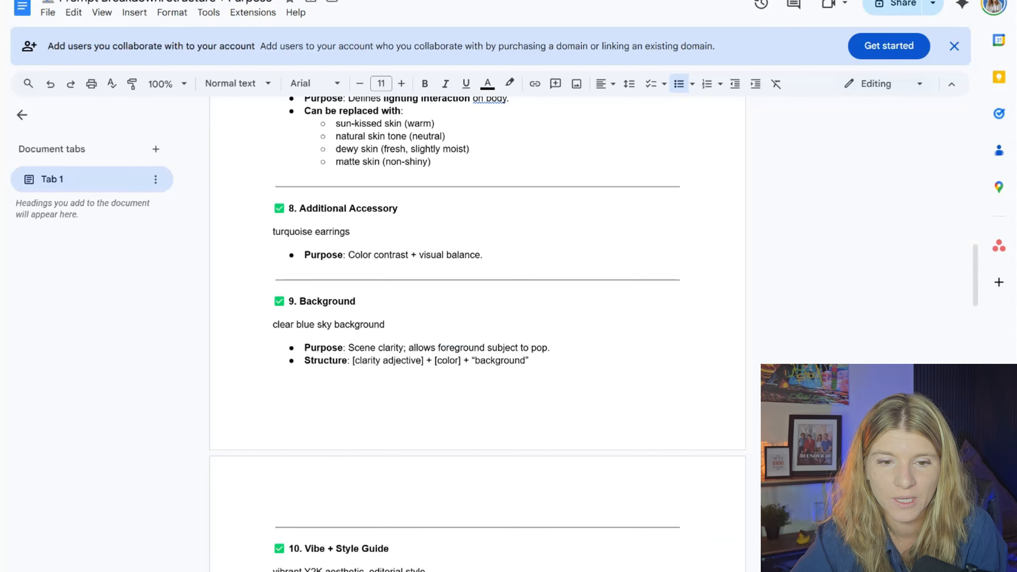
Switch to the prompt breakdown in Google Docs, skim the worm's-eye prompt sections, and return to Opening Shot Type + Framing.
scroll(477, 334, down, 15)
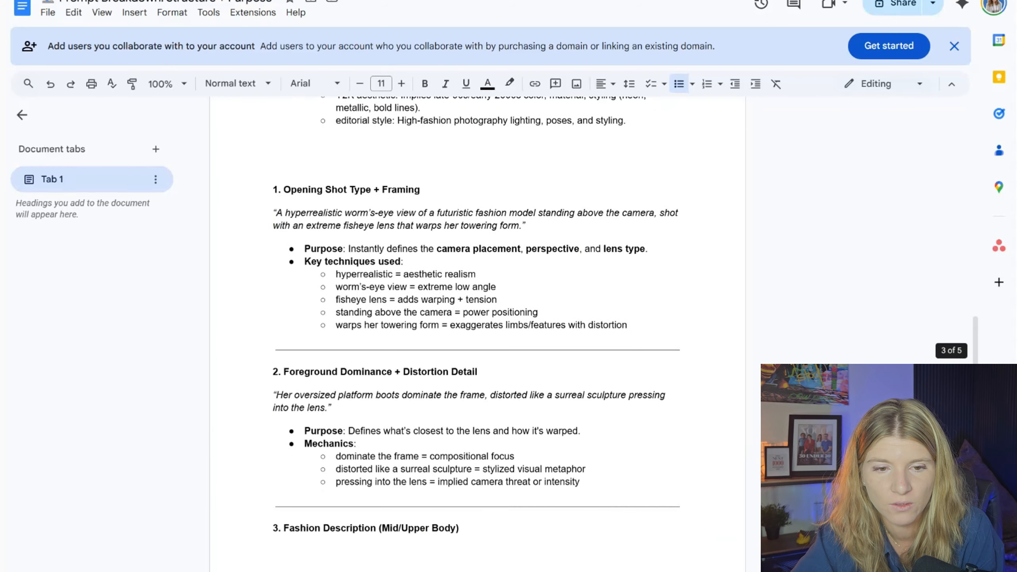
scroll(477, 334, down, 6)
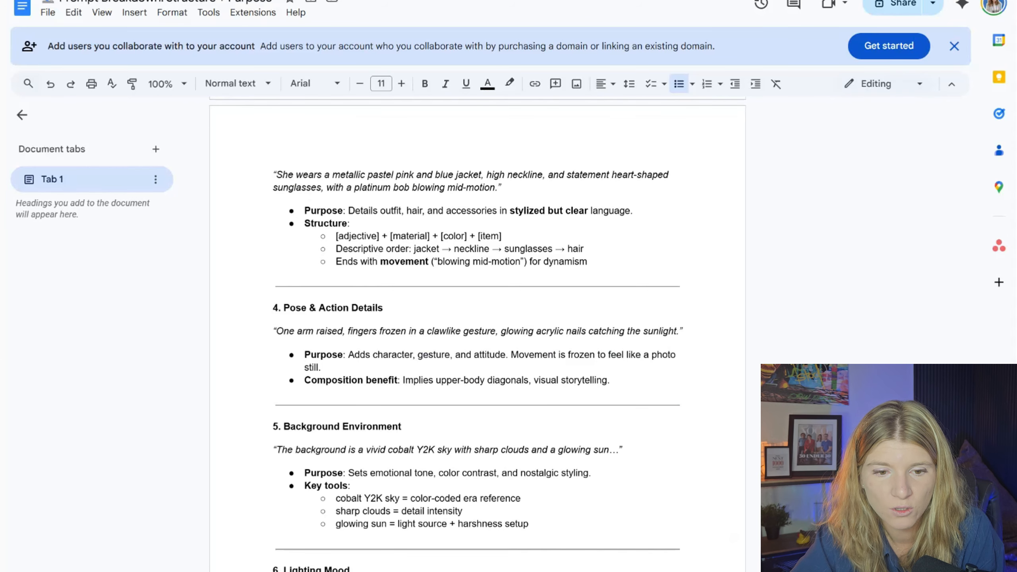
scroll(477, 333, down, 5)
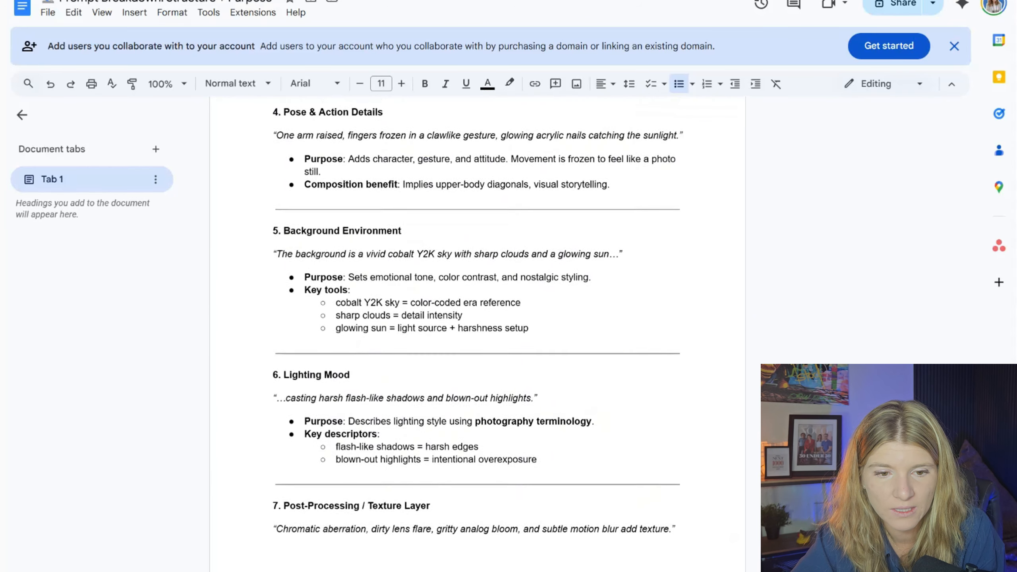
scroll(477, 333, up, 20)
scroll(477, 333, down, 7)
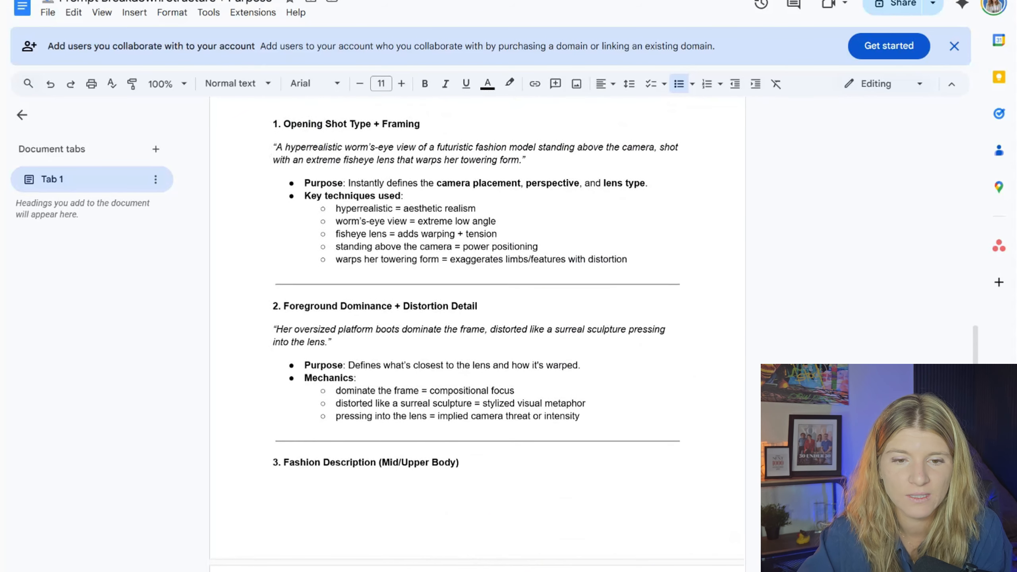
Highlight the worm's-eye wording and the key techniques in the Opening Shot Type + Framing section while reading them.
drag(344, 147, 383, 147)
click(489, 147)
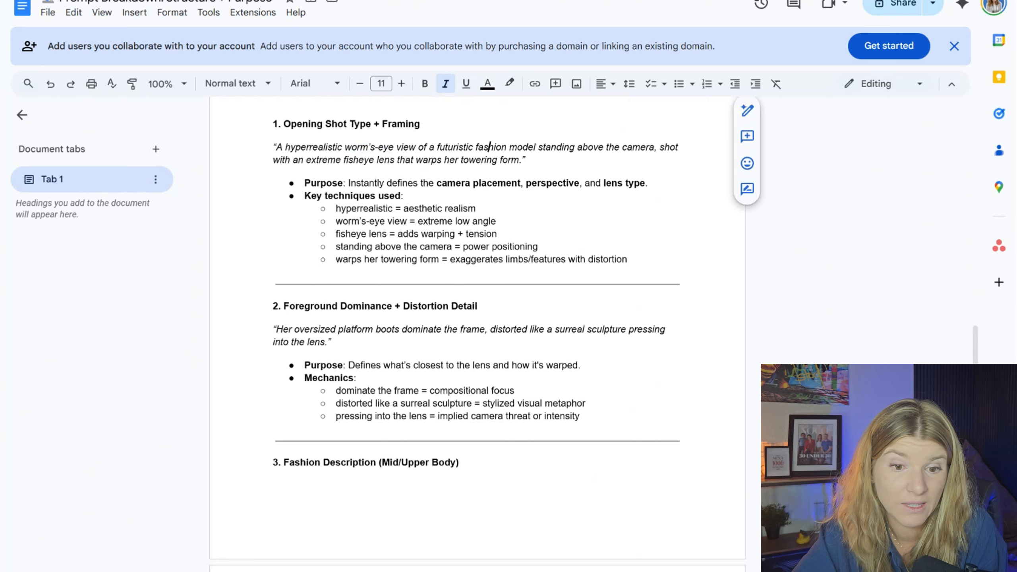
drag(346, 208, 422, 263)
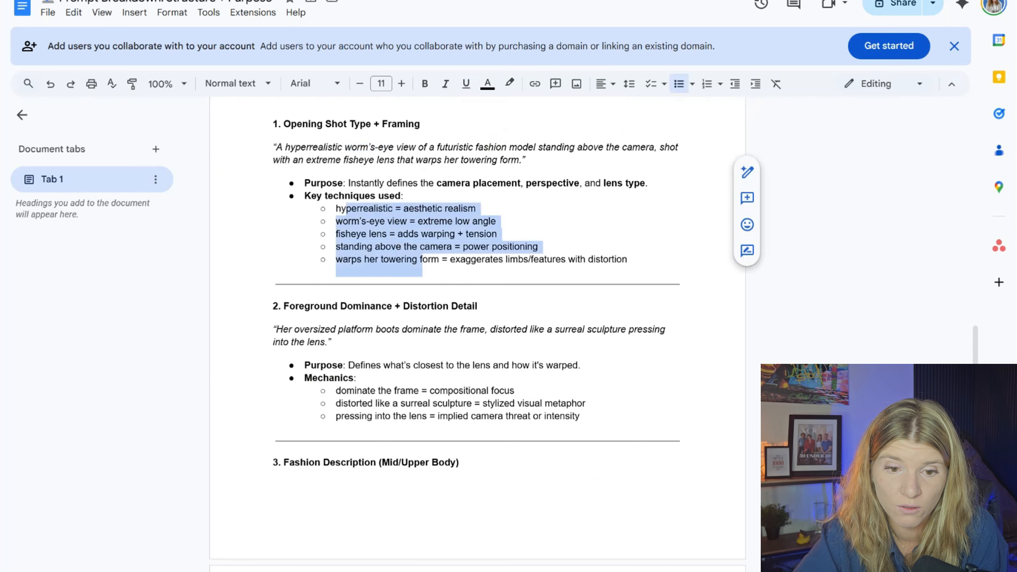
click(372, 234)
drag(336, 247, 626, 260)
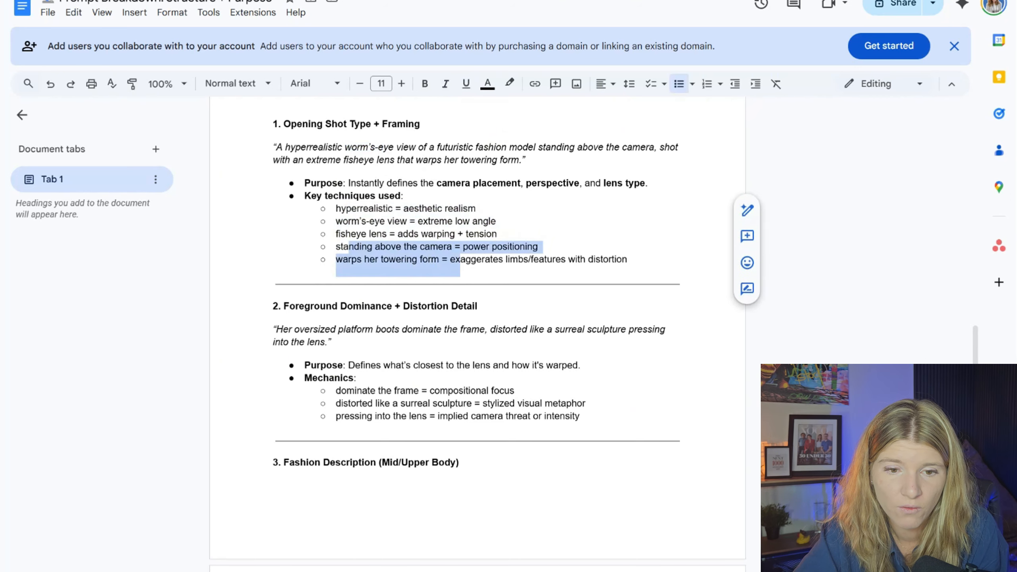
click(347, 233)
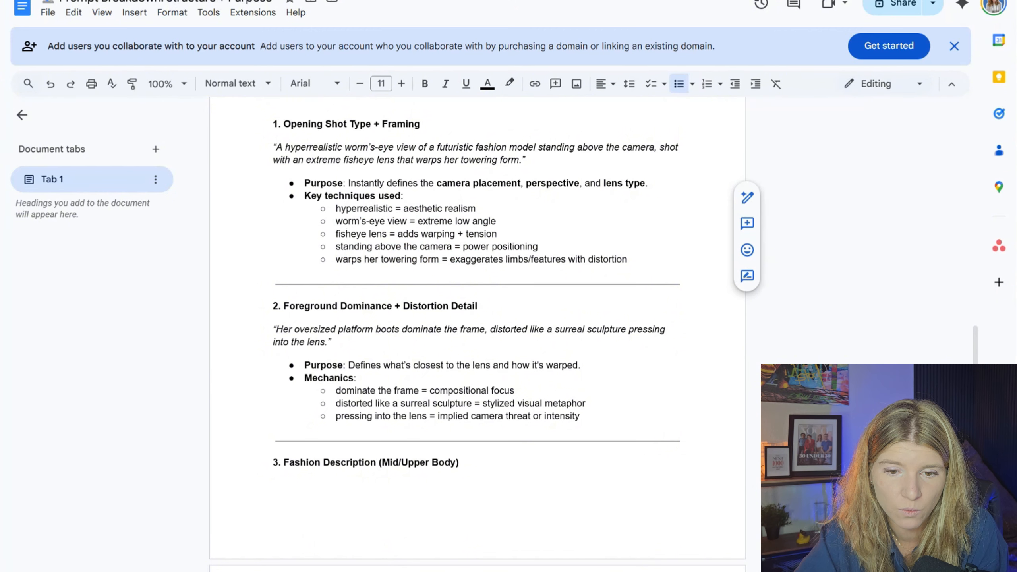
Read the breakdown sections from Foreground Dominance + Distortion Detail through Background Environment.
scroll(477, 332, down, 3)
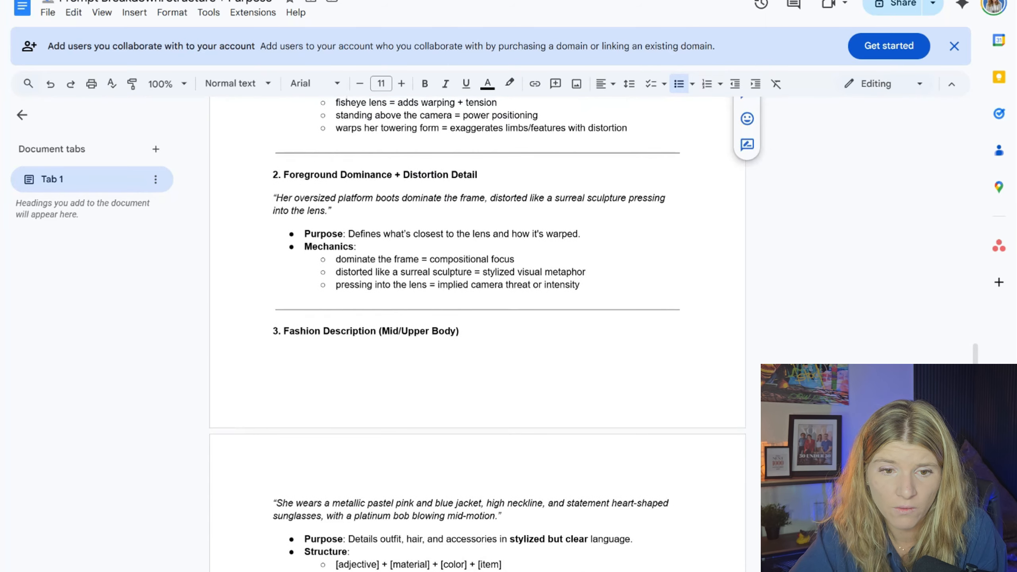
scroll(477, 333, down, 5)
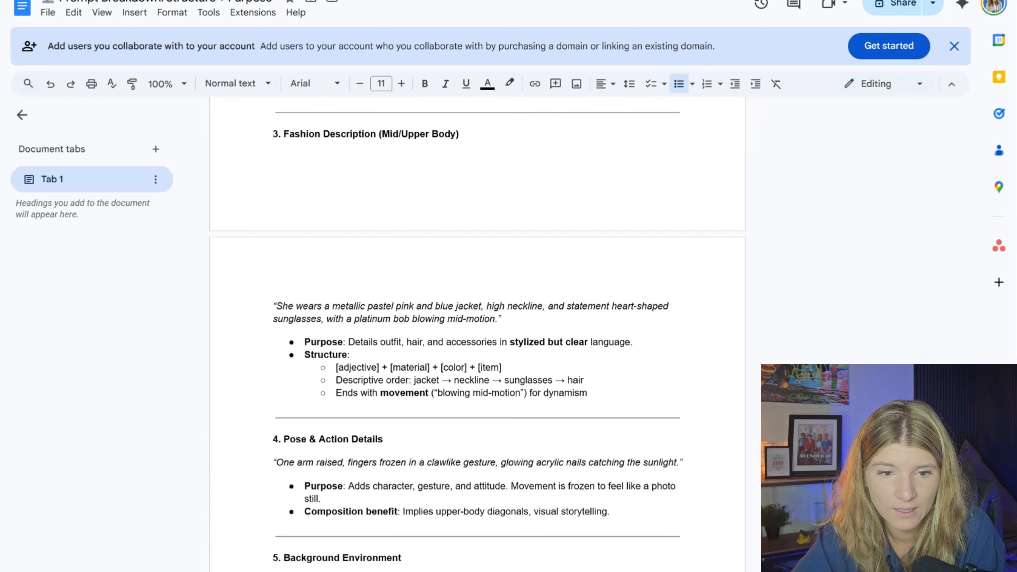
scroll(477, 332, down, 3)
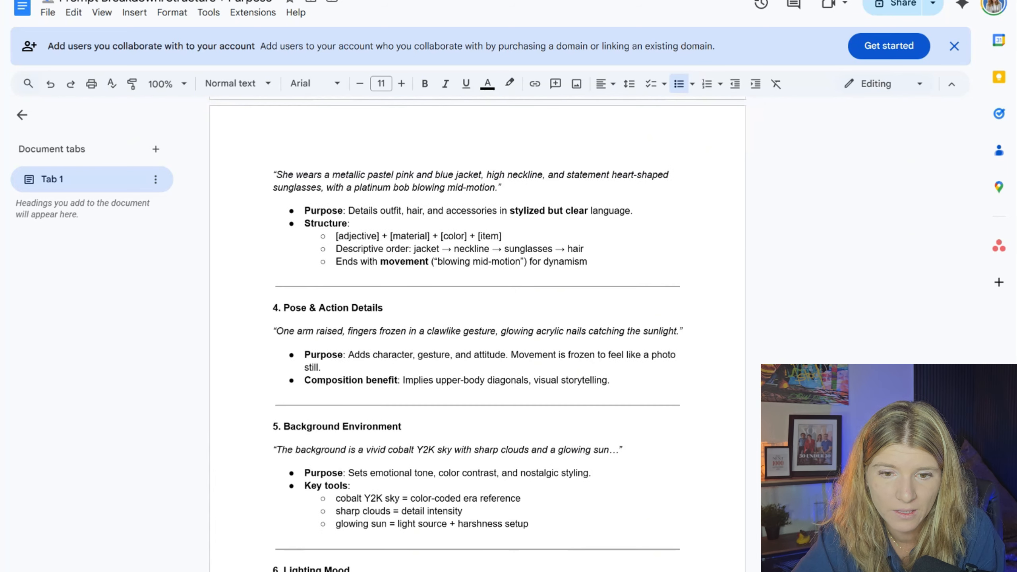
scroll(477, 335, down, 2)
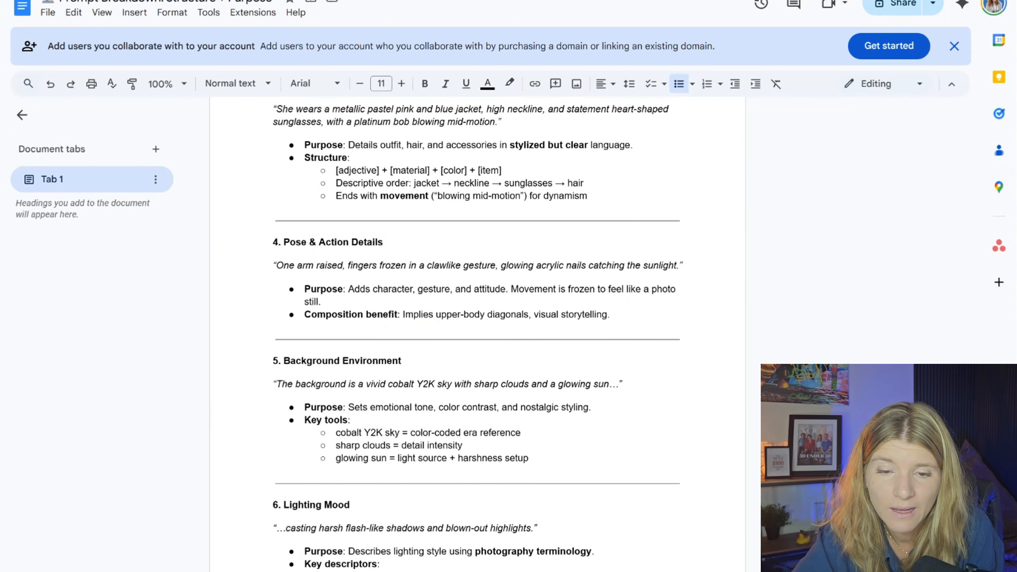
scroll(477, 332, down, 3)
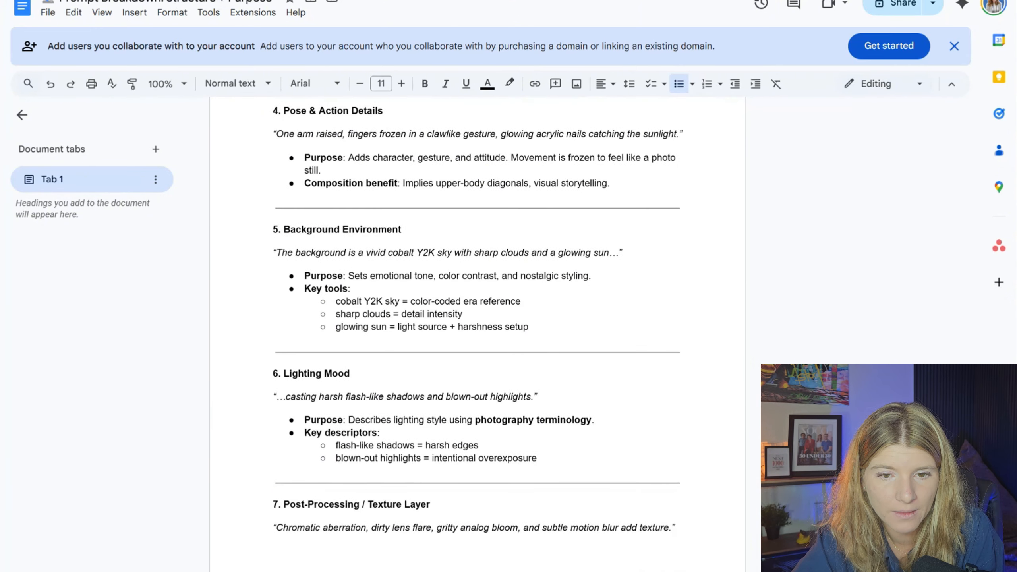
Highlight the flash-like shadows and blown-out highlights descriptors in the Lighting Mood section while reading it.
scroll(476, 332, down, 3)
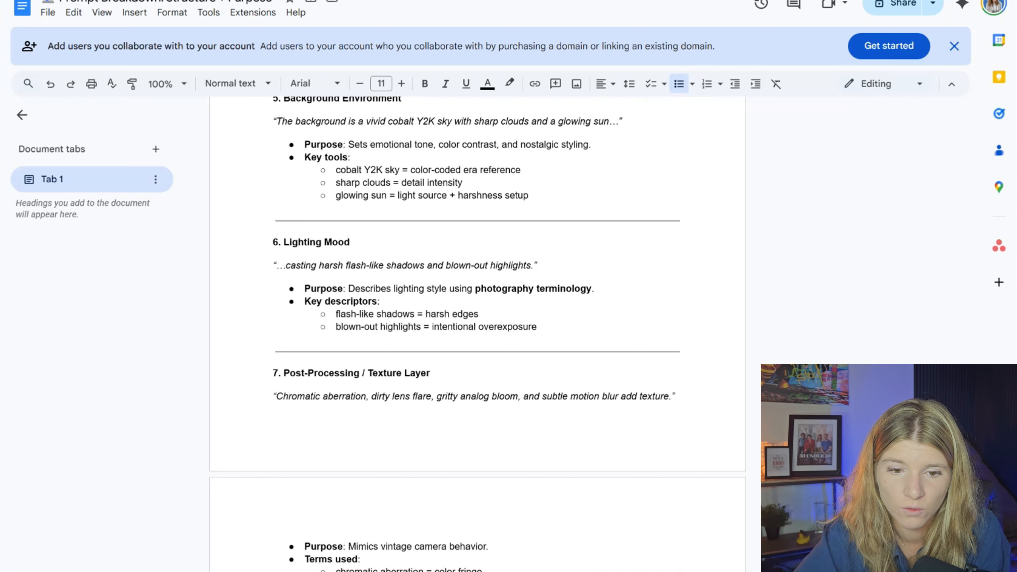
drag(339, 315, 398, 315)
click(375, 327)
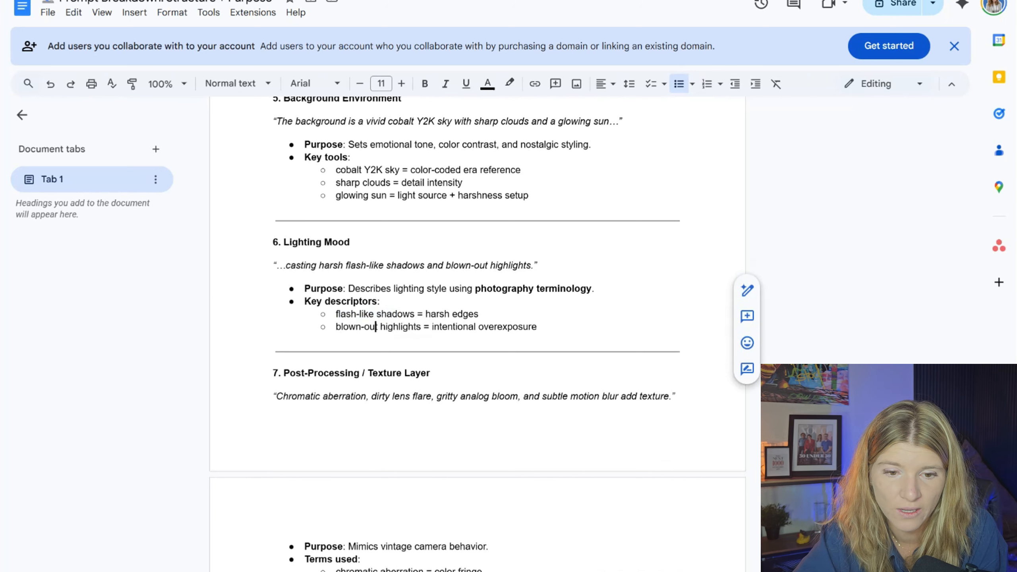
drag(340, 327, 413, 327)
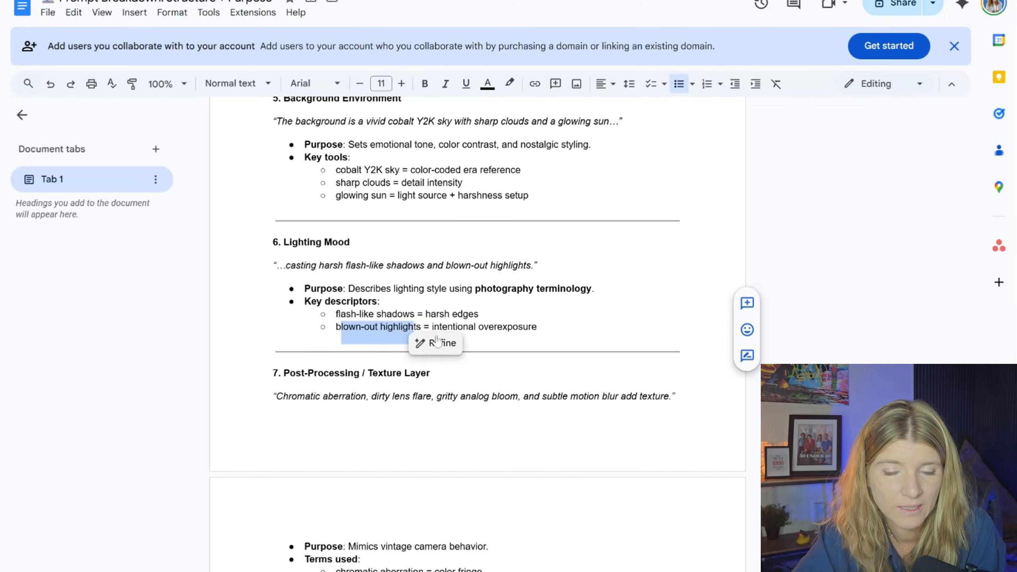
Read the Post-Processing / Texture Layer and Final Emotional / Brand Hook sections of the breakdown.
scroll(413, 327, down, 5)
scroll(477, 333, down, 2)
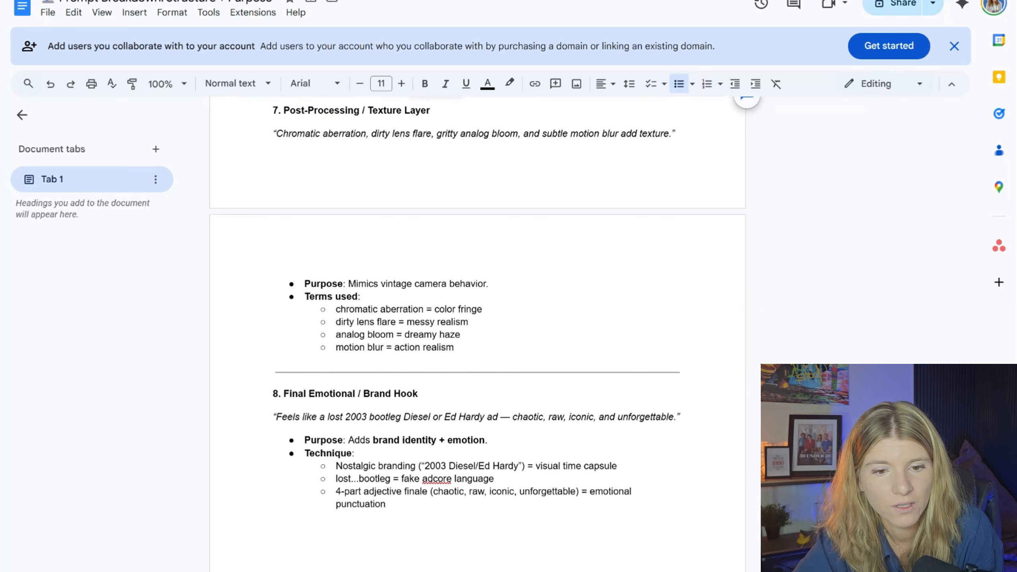
scroll(477, 332, down, 4)
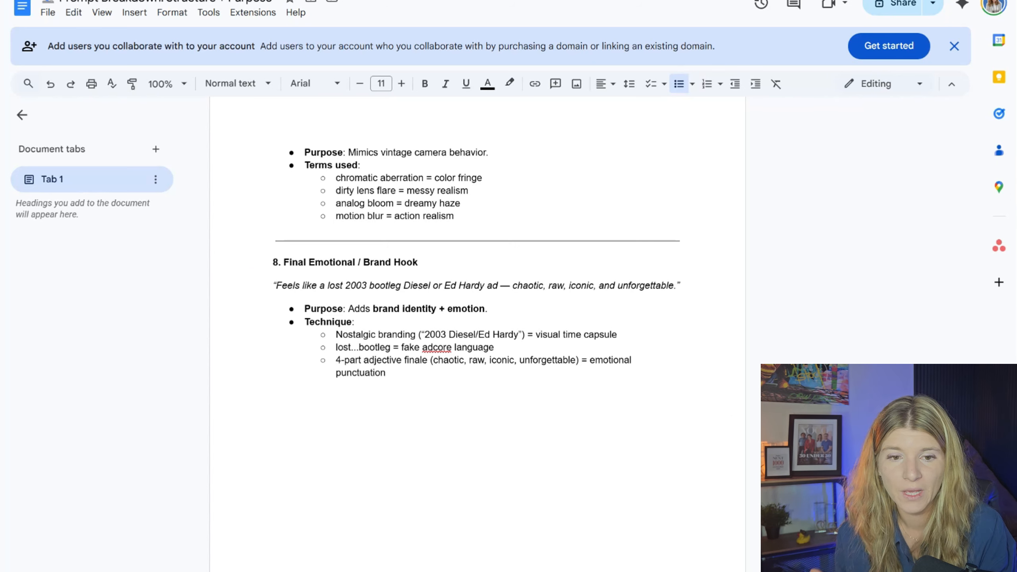
scroll(477, 333, down, 1)
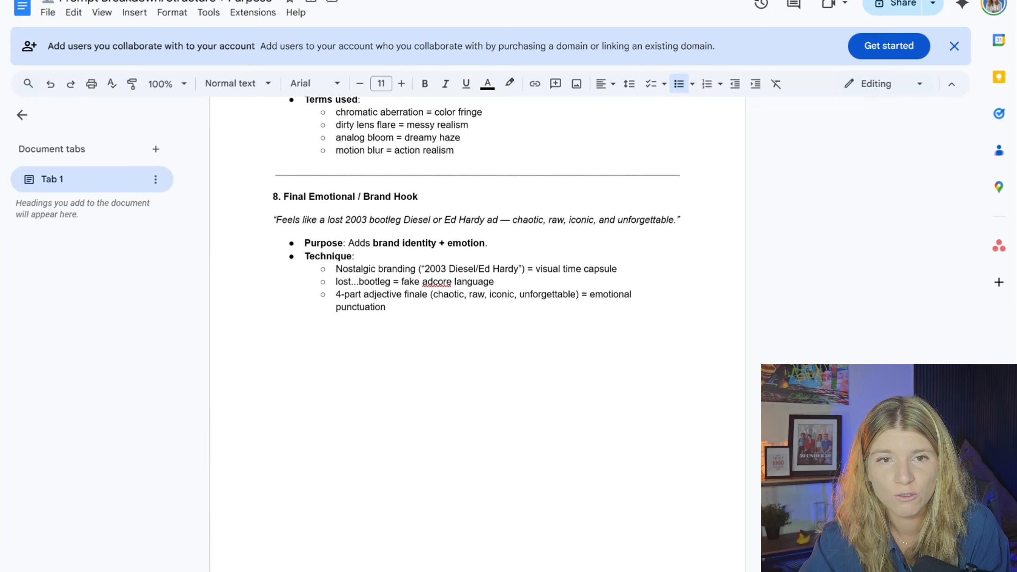
Look back over the breakdown's closing sections, and switch back to the worm's-eye session's results in Krea.
scroll(477, 332, up, 7)
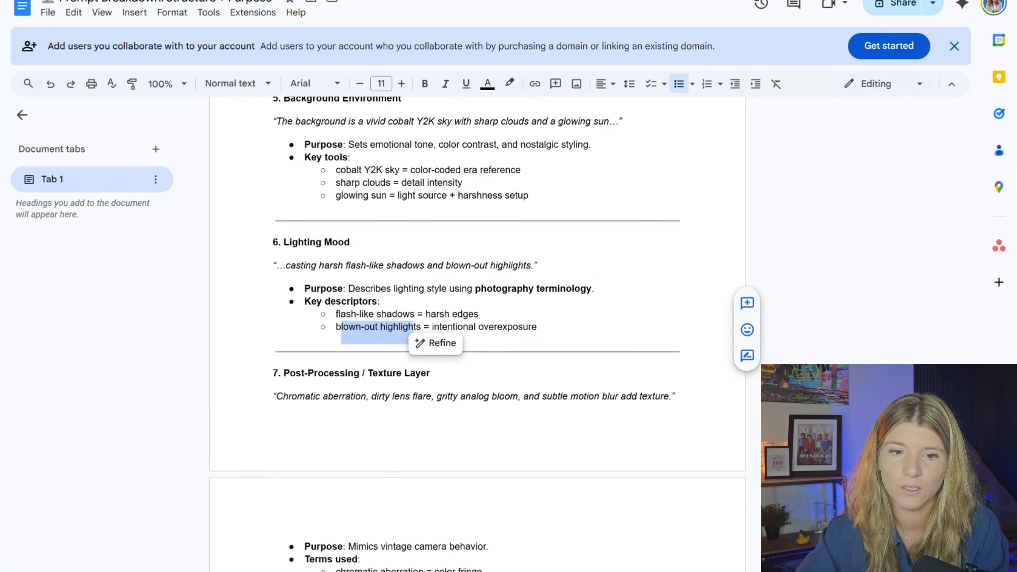
scroll(477, 333, down, 7)
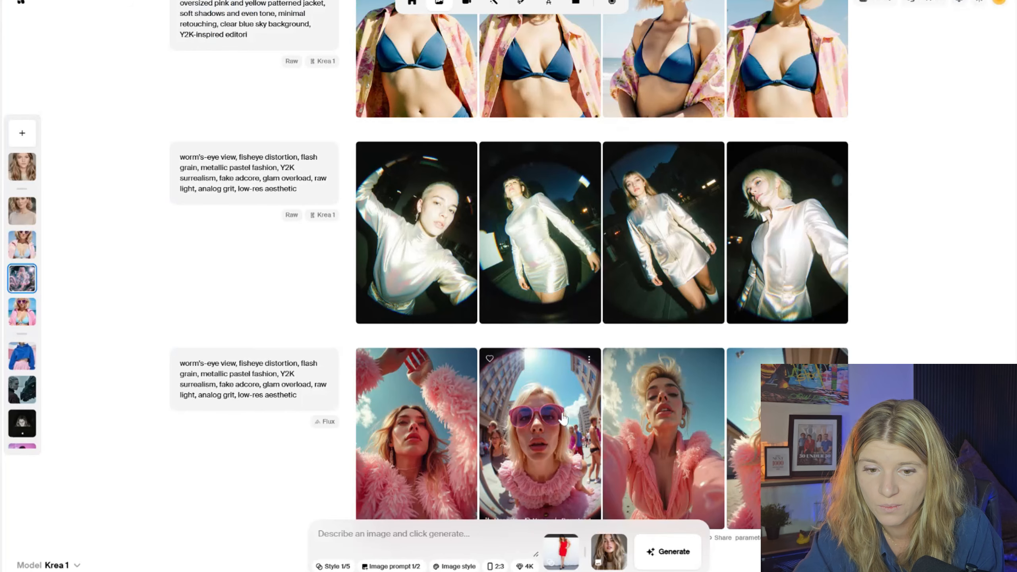
scroll(535, 409, down, 2)
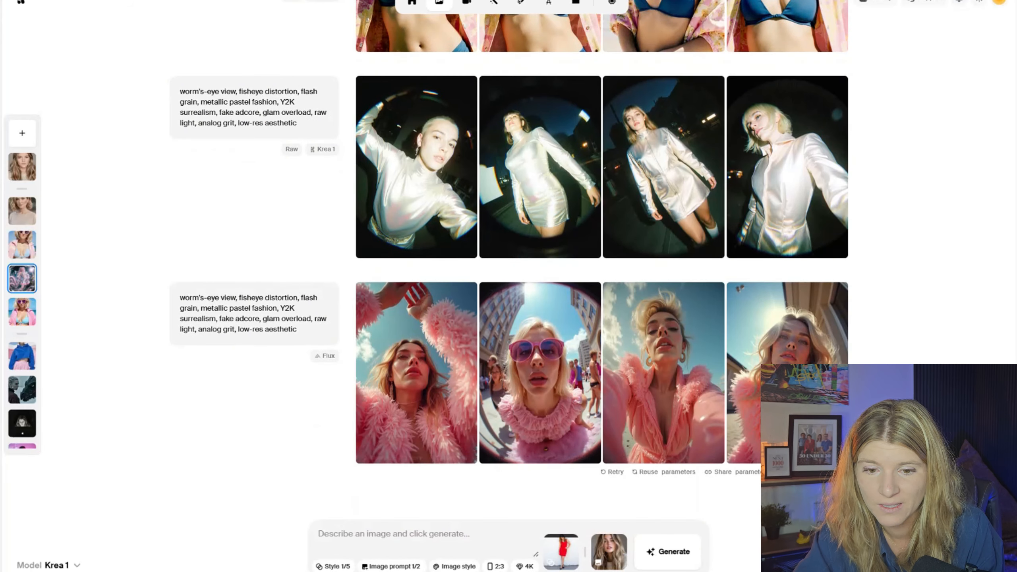